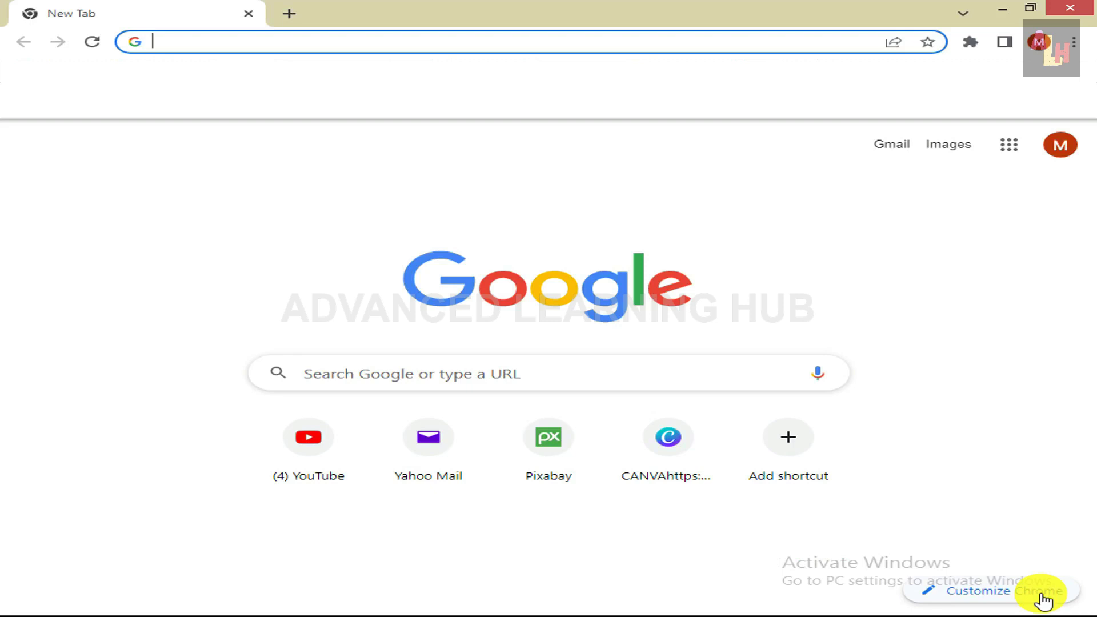
- Search Google for "web scraper" and open the webscraper.io website from the results
{"action": "left_click", "coordinate": [337, 375]}
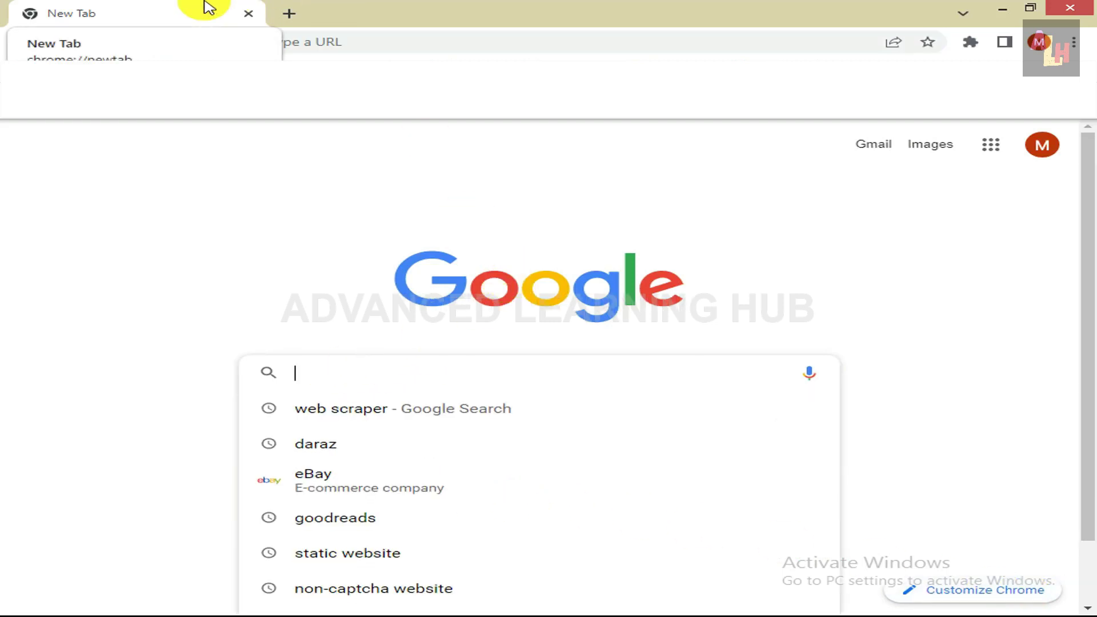
{"action": "type", "text": "Web"}
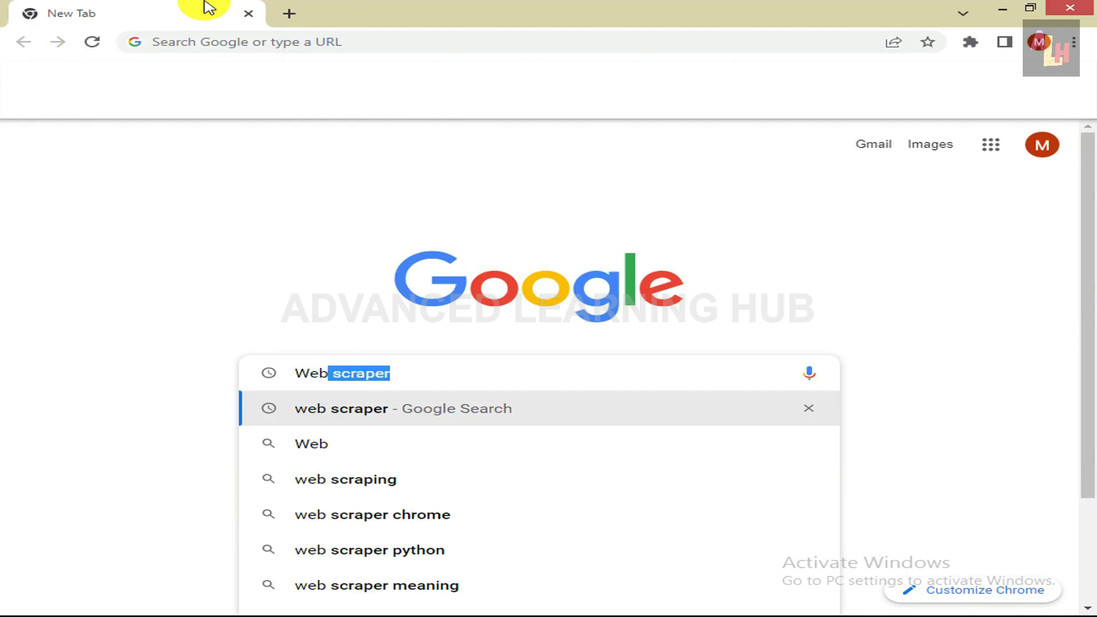
{"action": "type", "text": " scra"}
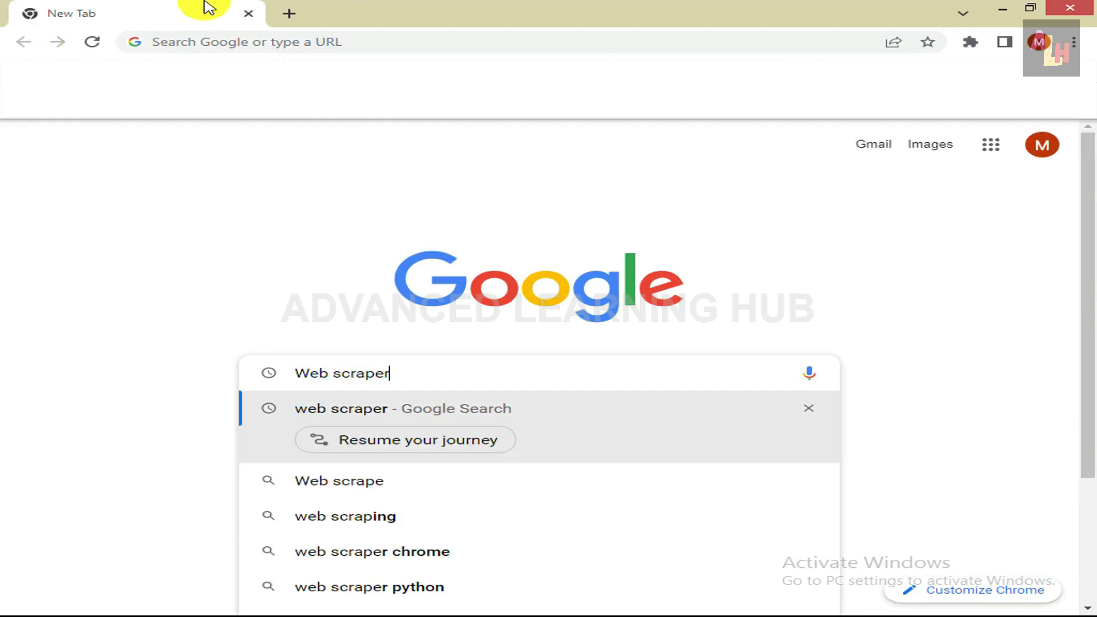
{"action": "type", "text": "per"}
{"action": "key", "text": "Return"}
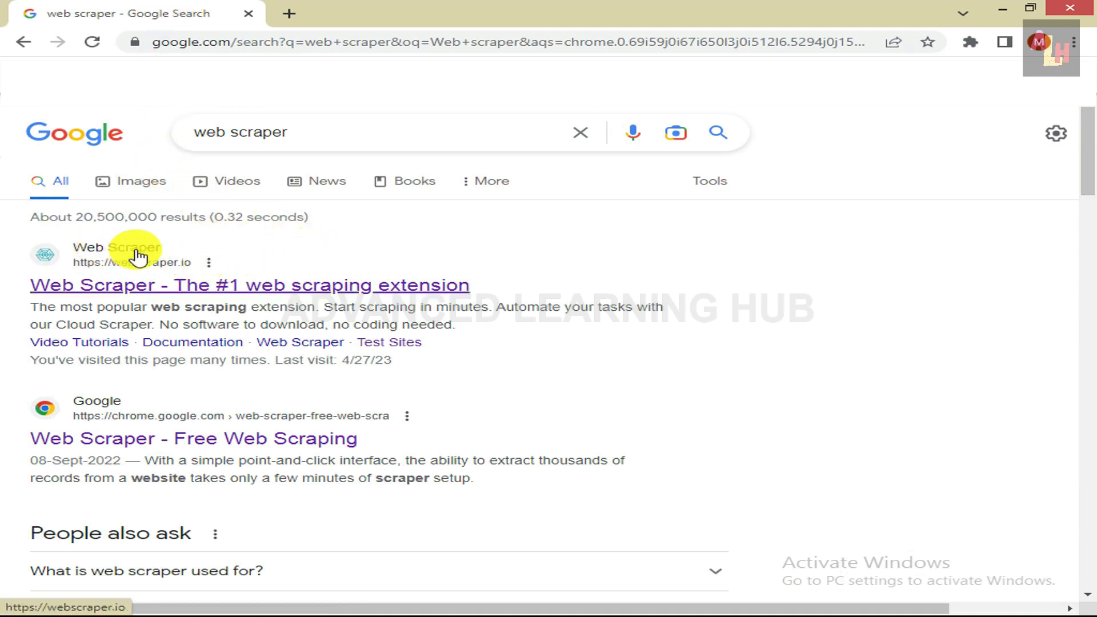
{"action": "left_click", "coordinate": [104, 254]}
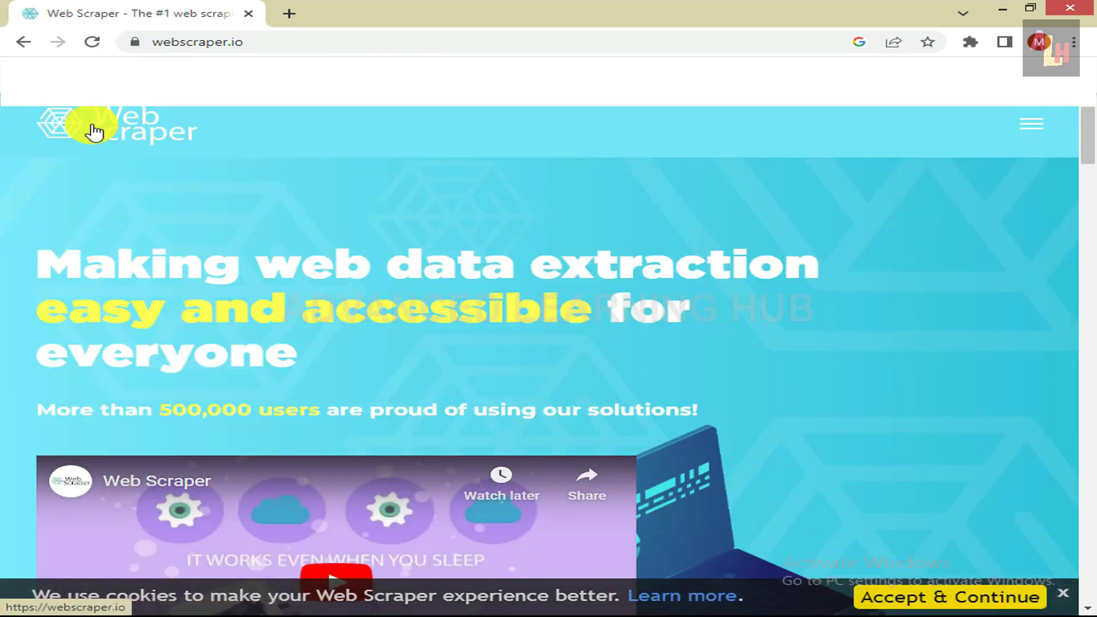
- Find the Chrome extension download on the Web Scraper homepage and add the extension to the browser
{"action": "scroll", "coordinate": [452, 206], "scroll_direction": "down", "scroll_amount": 10}
{"action": "scroll", "coordinate": [460, 218], "scroll_direction": "down", "scroll_amount": 20}
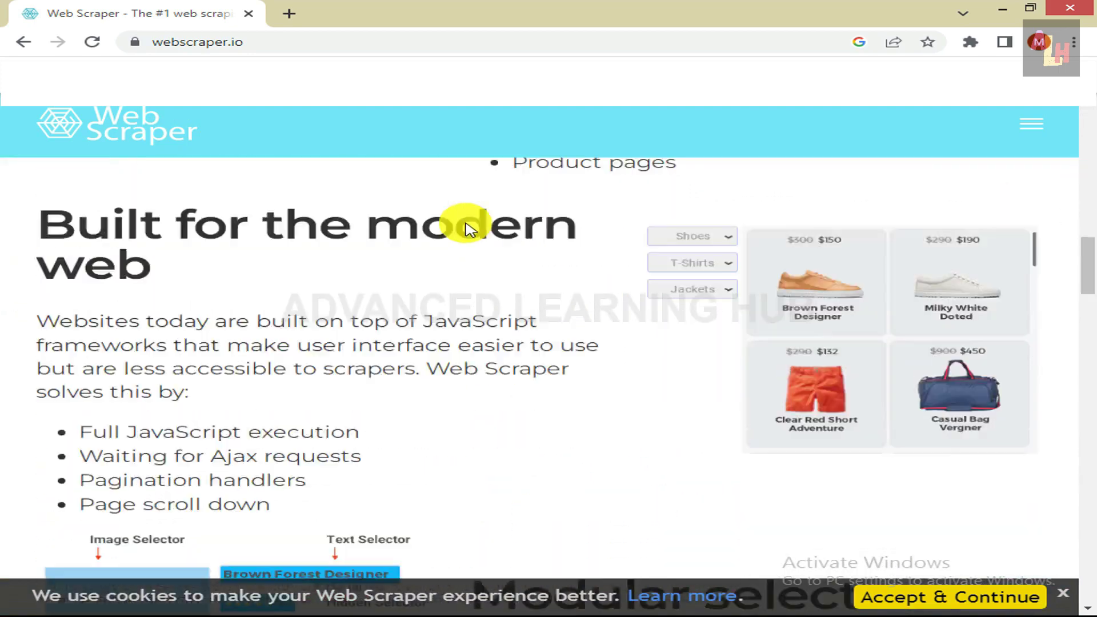
{"action": "scroll", "coordinate": [489, 269], "scroll_direction": "down", "scroll_amount": 2}
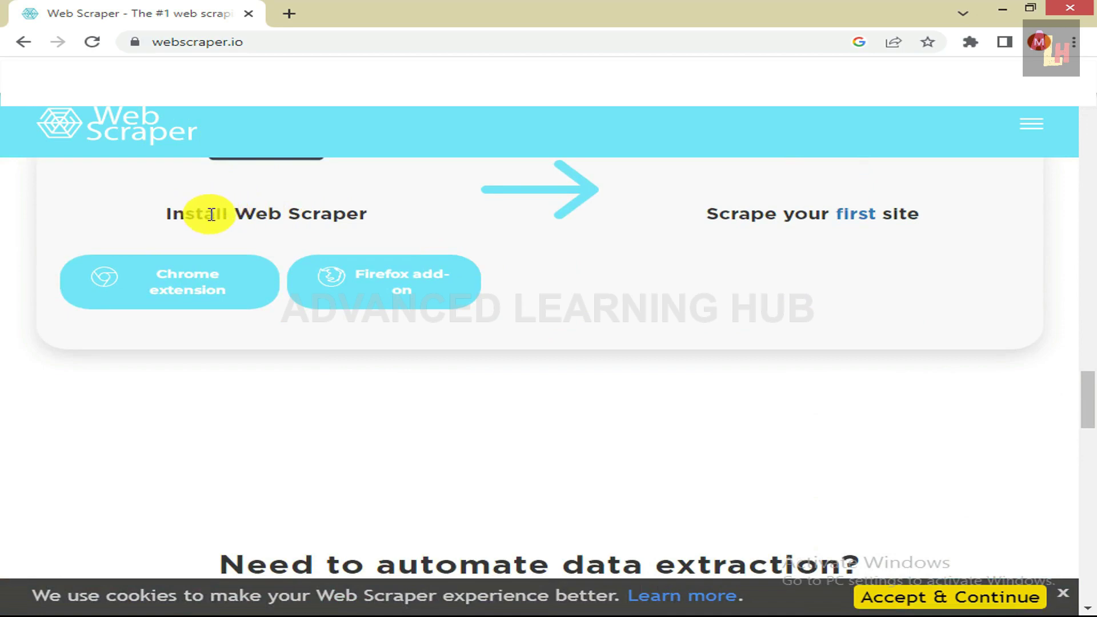
{"action": "left_click", "coordinate": [170, 278]}
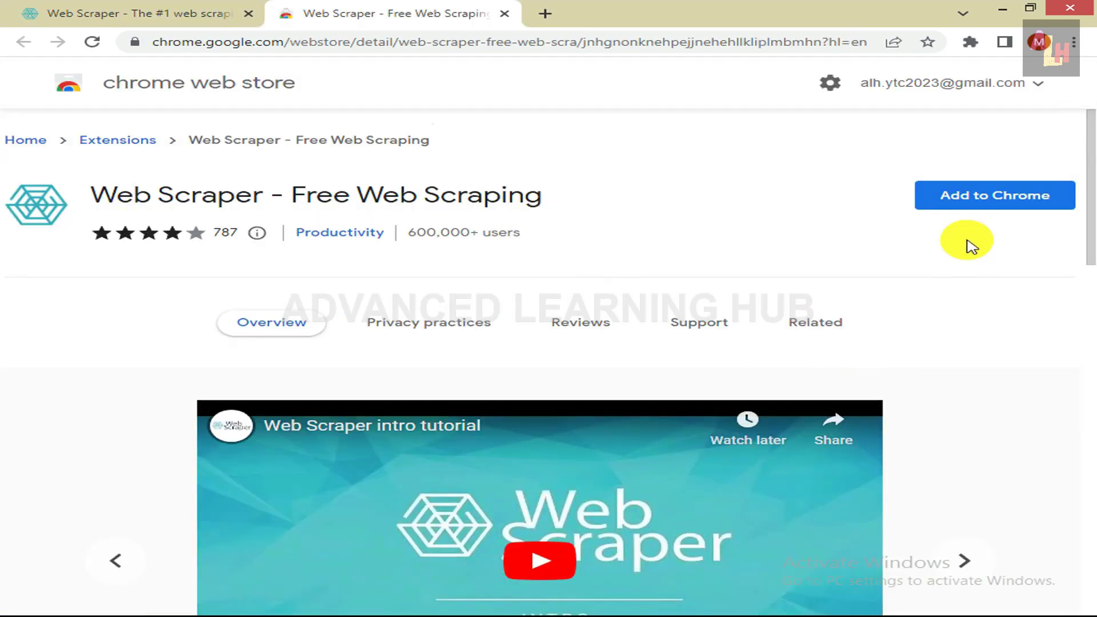
{"action": "left_click", "coordinate": [962, 196]}
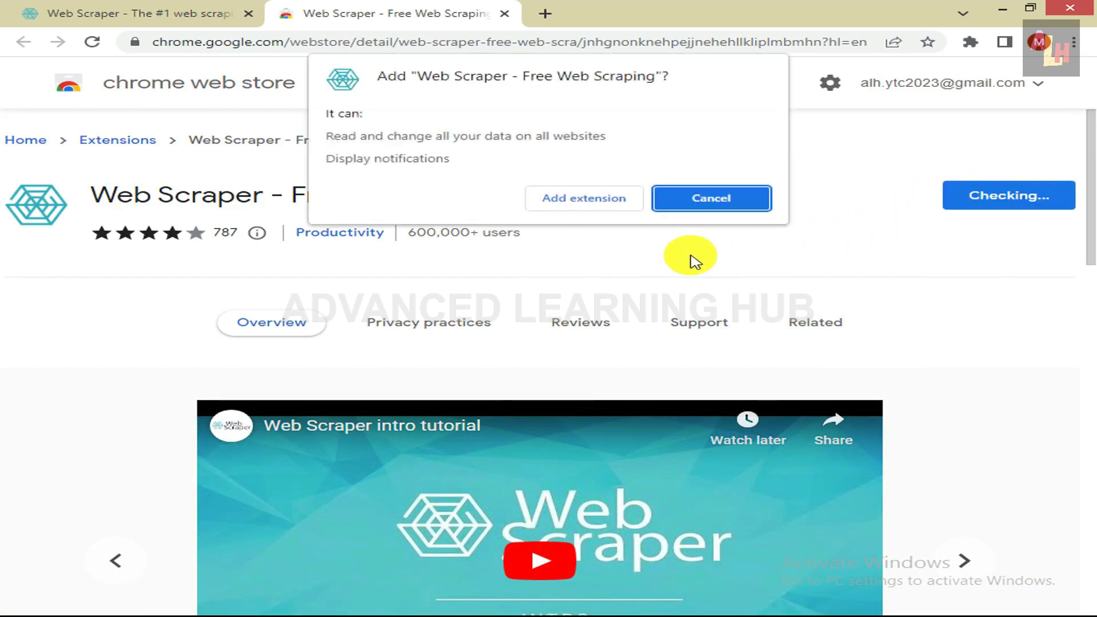
{"action": "left_click", "coordinate": [579, 198]}
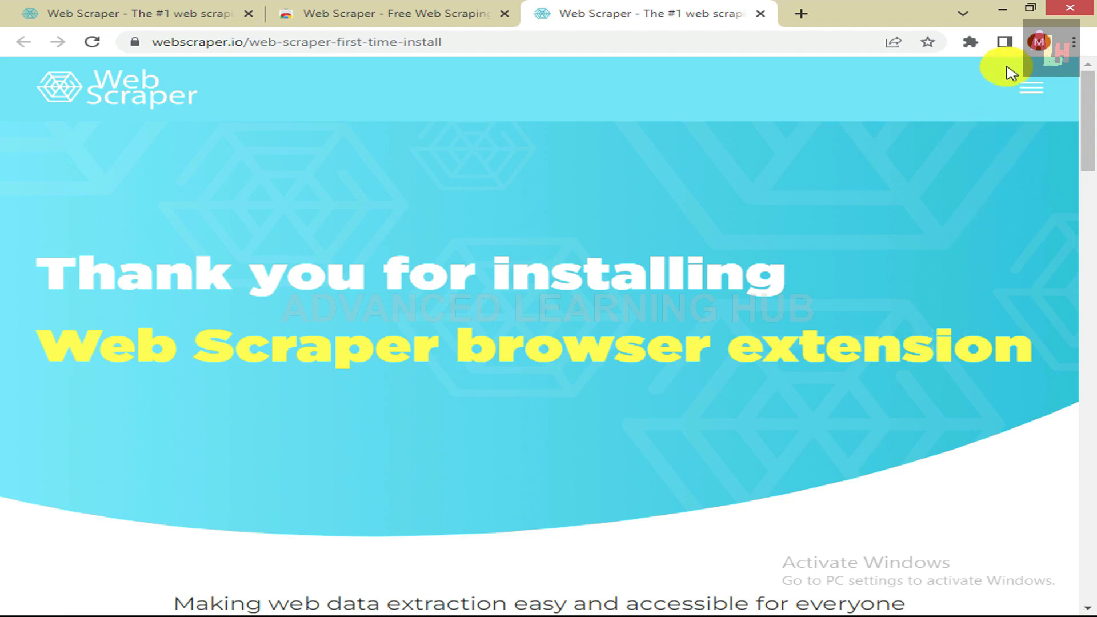
- Pin the Web Scraper extension to the browser toolbar and close the extensions list
{"action": "left_click", "coordinate": [972, 43]}
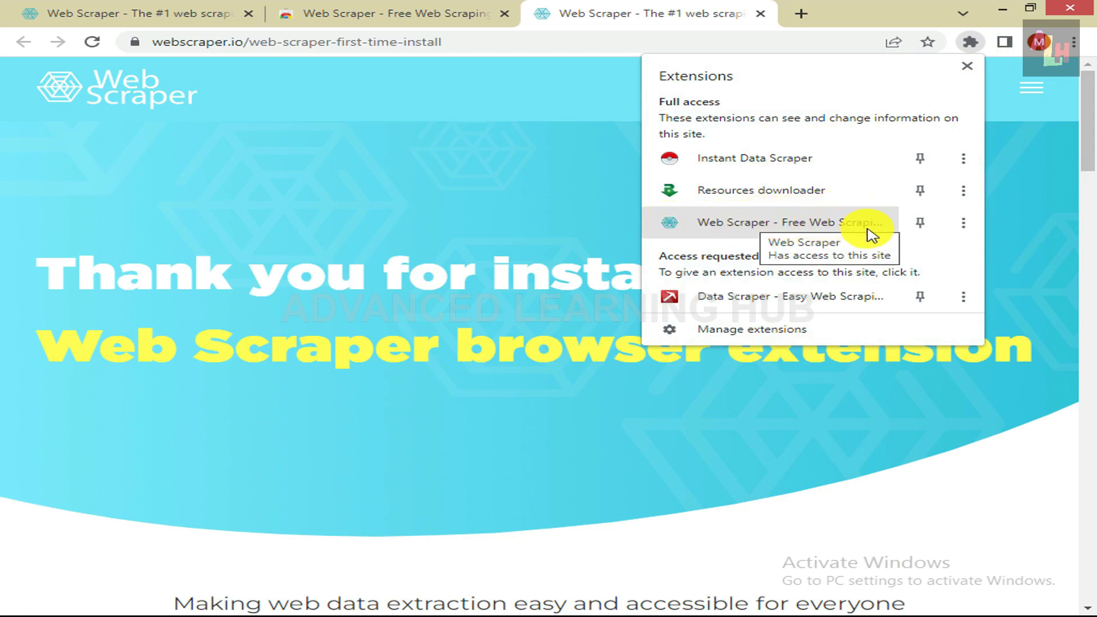
{"action": "left_click", "coordinate": [921, 223]}
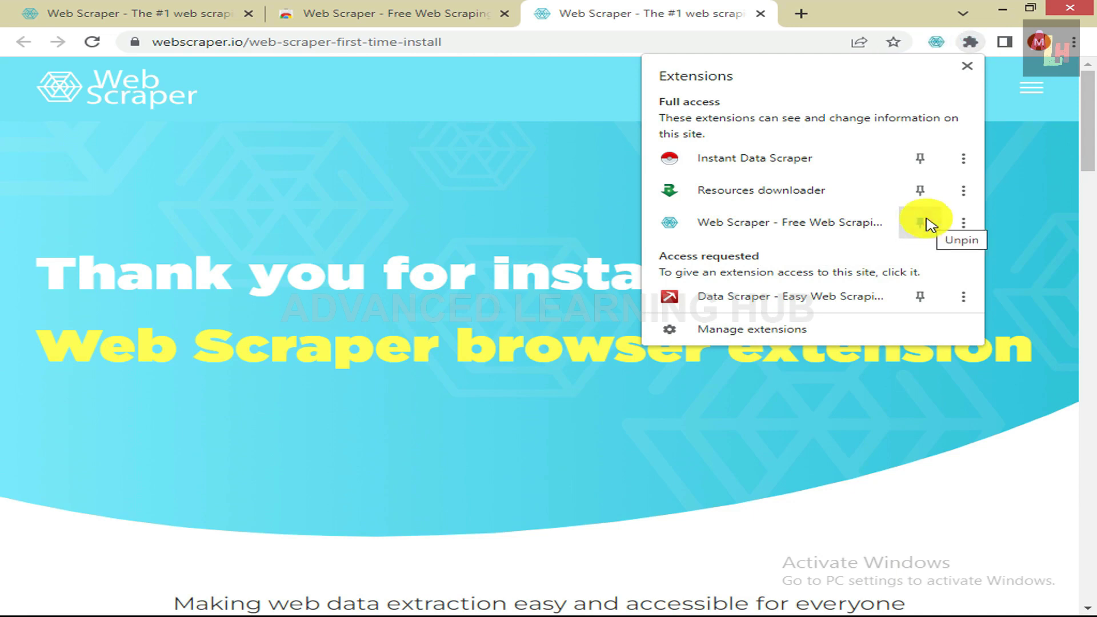
{"action": "left_click", "coordinate": [1014, 160]}
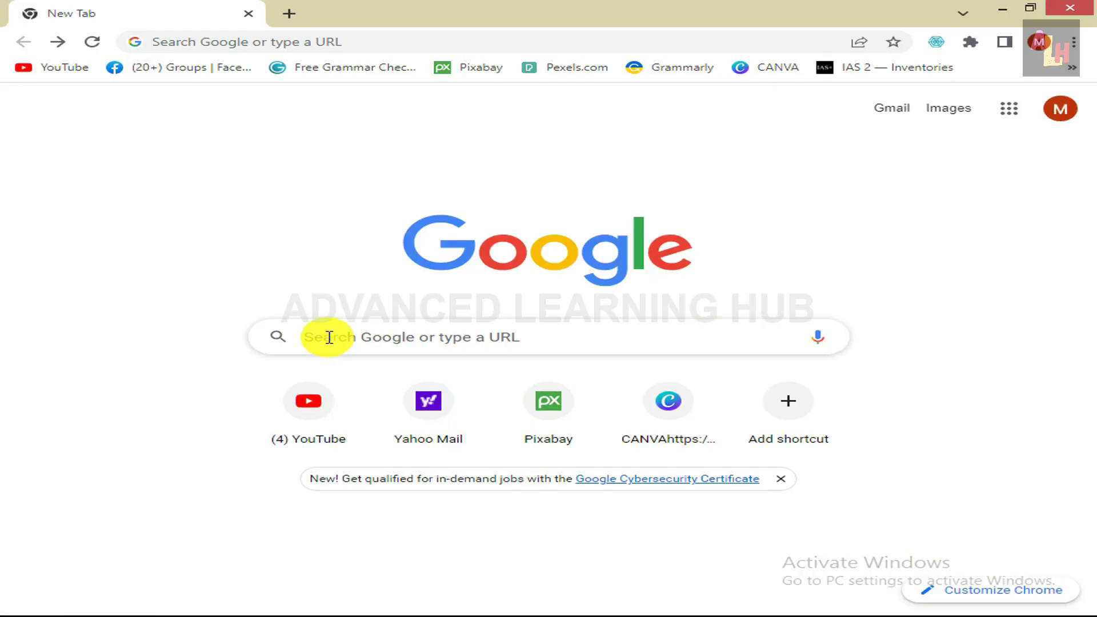
- Search Google for "amazon" and open the Amazon.com homepage
{"action": "left_click", "coordinate": [331, 336]}
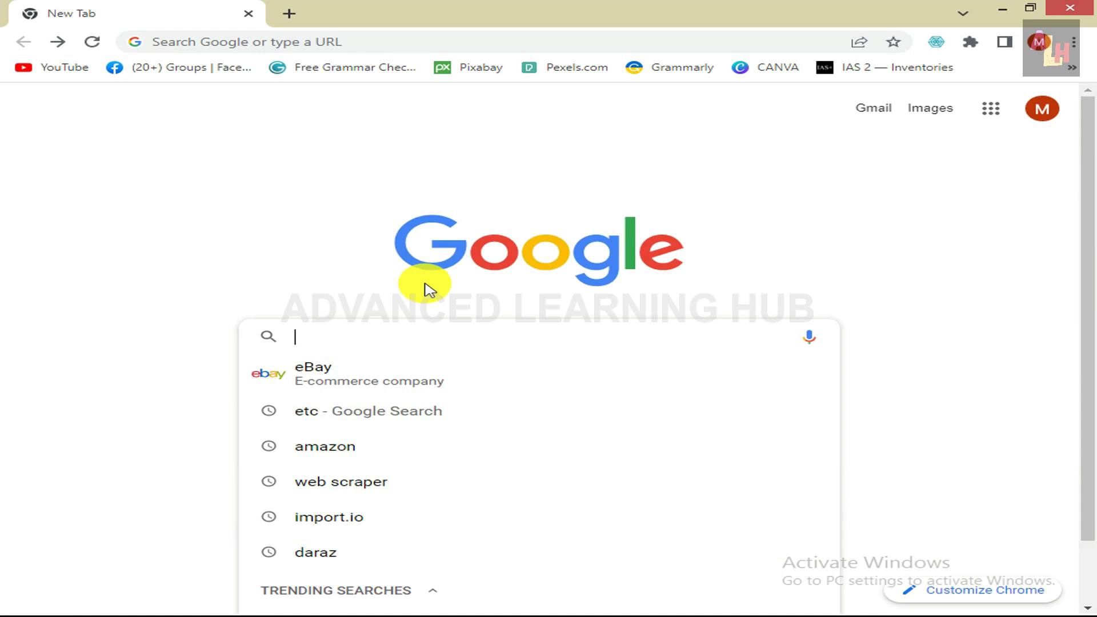
{"action": "type", "text": "a"}
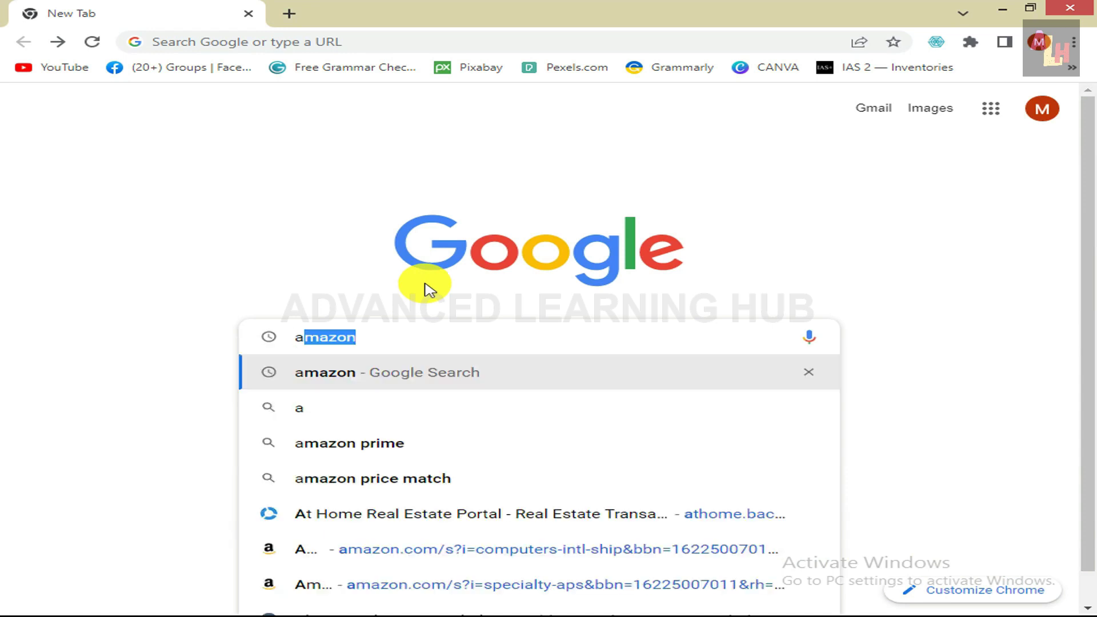
{"action": "type", "text": "mazo"}
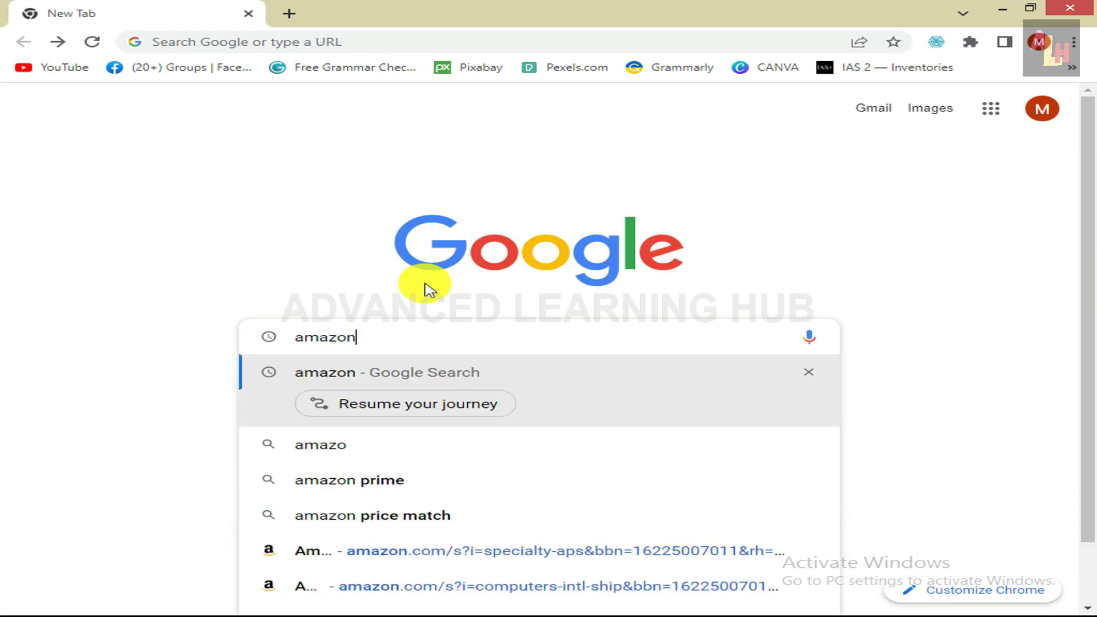
{"action": "type", "text": "n"}
{"action": "key", "text": "Return"}
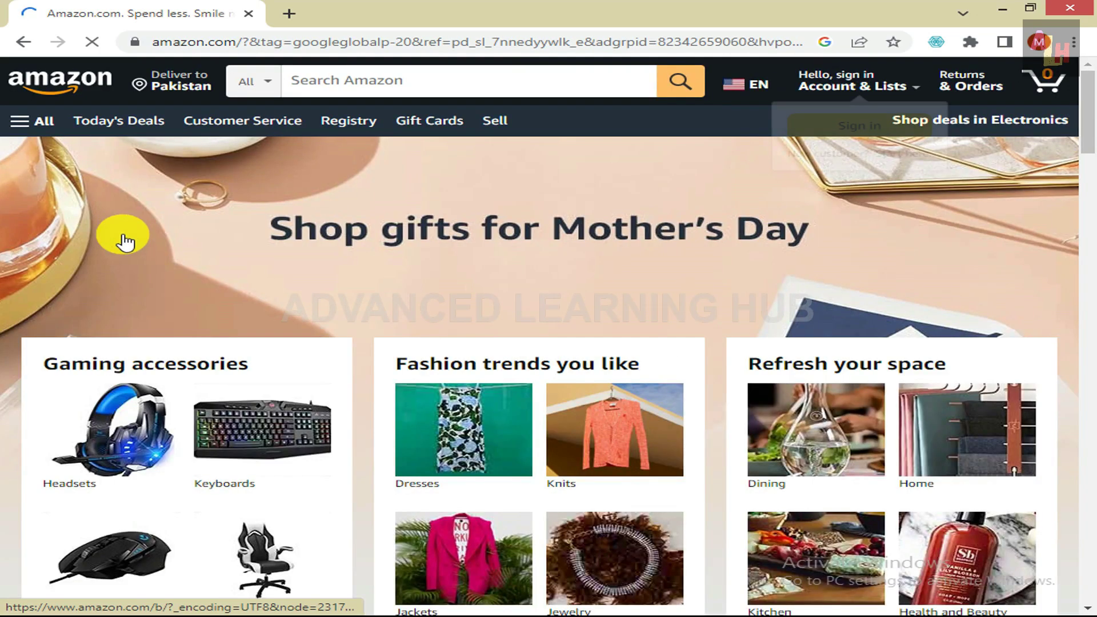
- Open the Office Electronics category within Amazon's Electronics department
{"action": "left_click", "coordinate": [23, 124]}
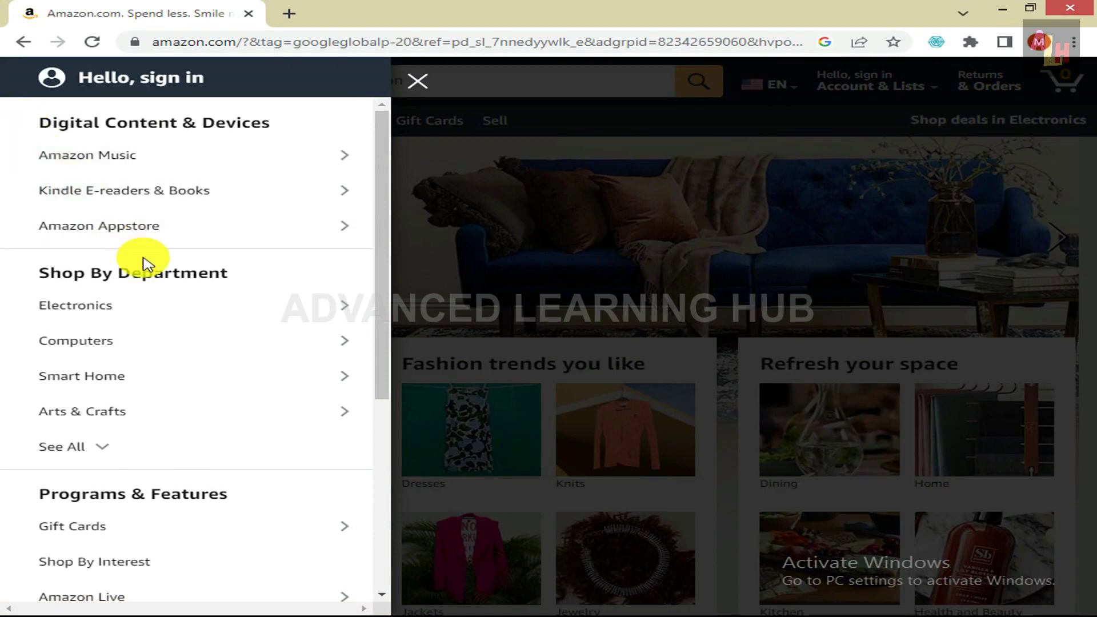
{"action": "left_click", "coordinate": [90, 307]}
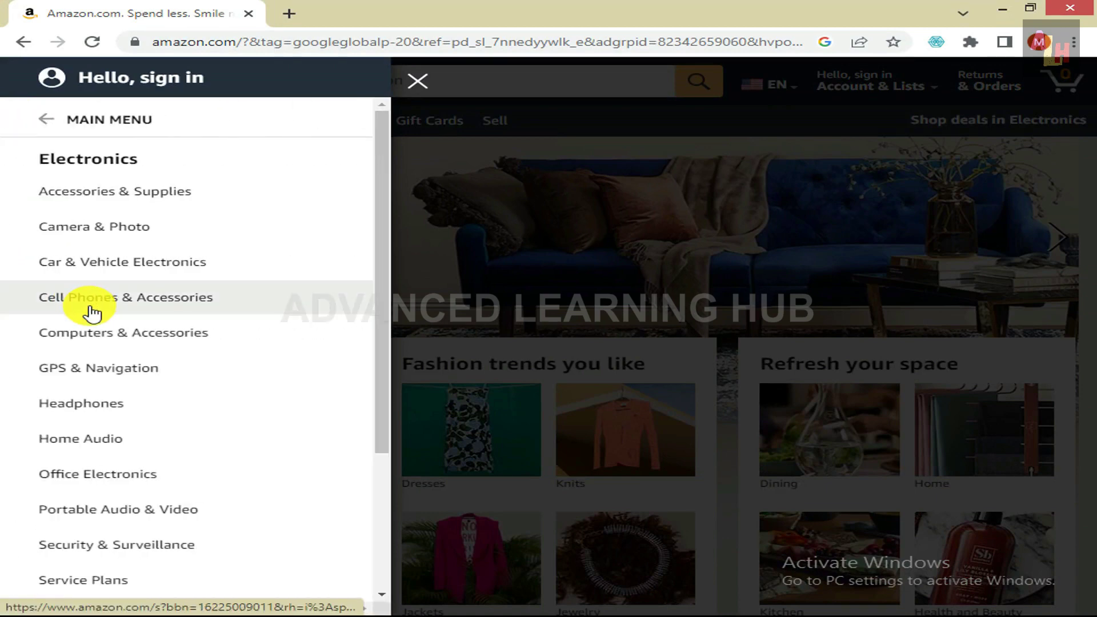
{"action": "left_click", "coordinate": [117, 472]}
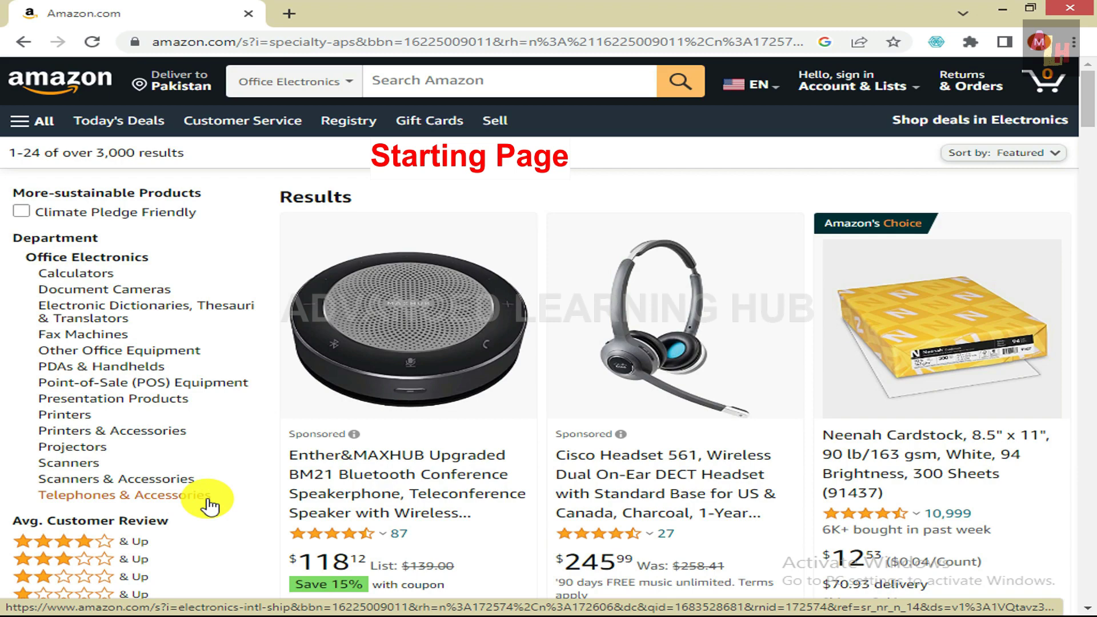
- Examine the Calculators and Document Cameras subcategory listings, then return to the Office Electronics results page
{"action": "left_click", "coordinate": [76, 277]}
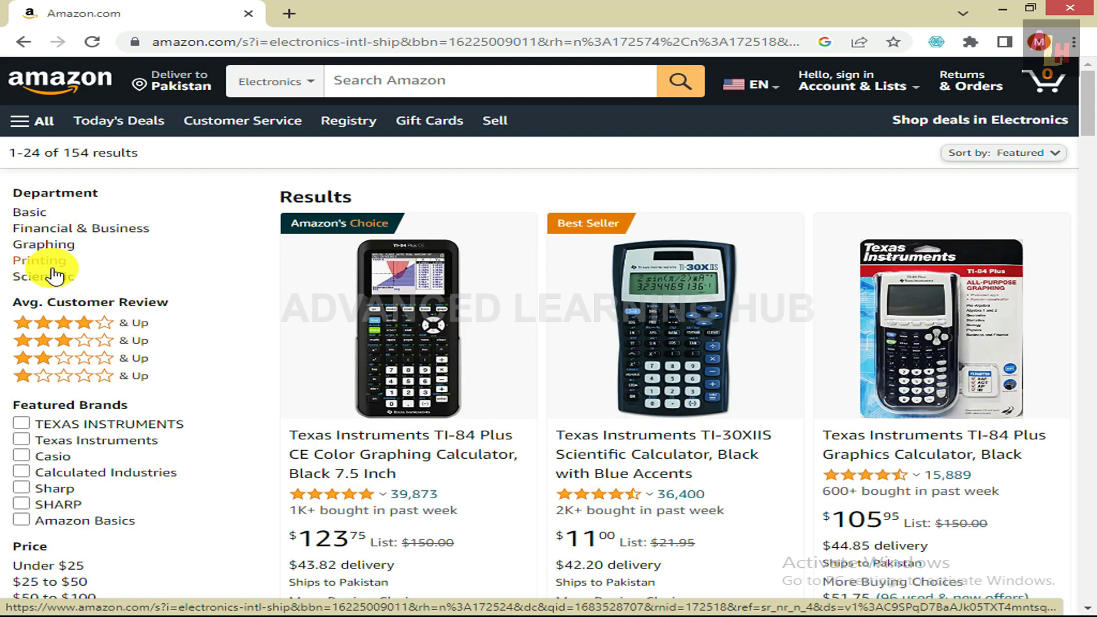
{"action": "key", "text": "alt+Left"}
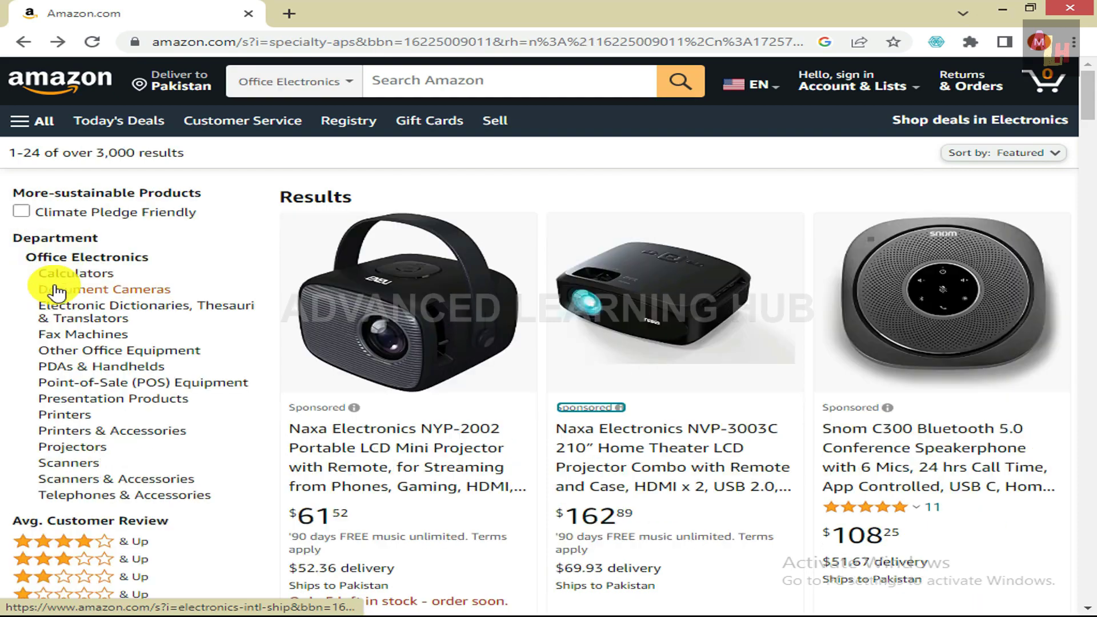
{"action": "left_click", "coordinate": [140, 291]}
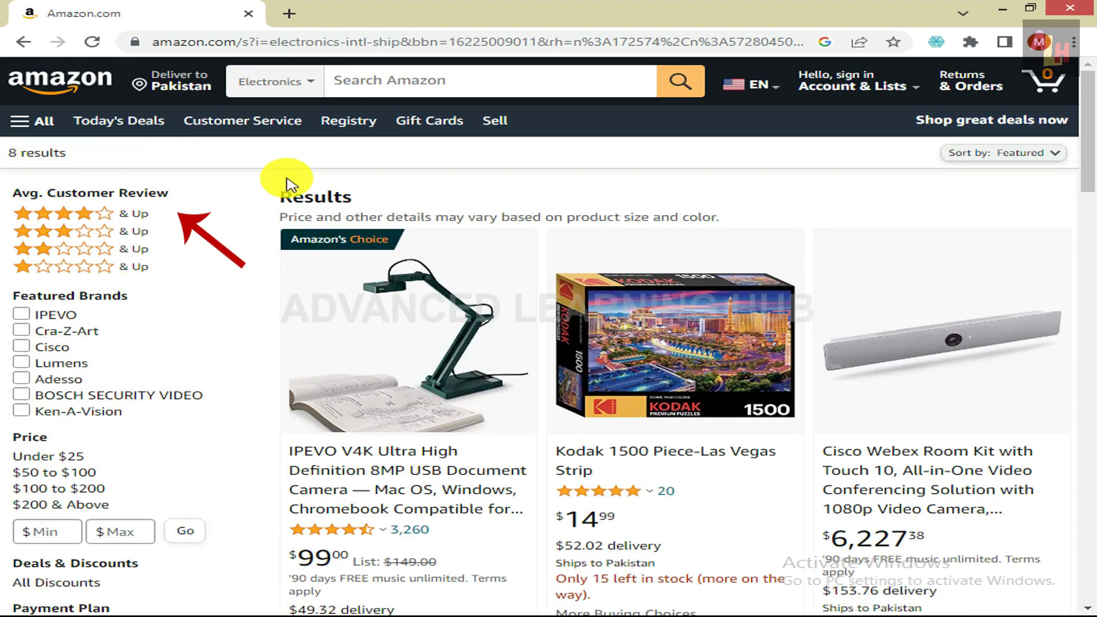
{"action": "scroll", "coordinate": [768, 407], "scroll_direction": "down", "scroll_amount": 1}
{"action": "scroll", "coordinate": [767, 407], "scroll_direction": "down", "scroll_amount": 15}
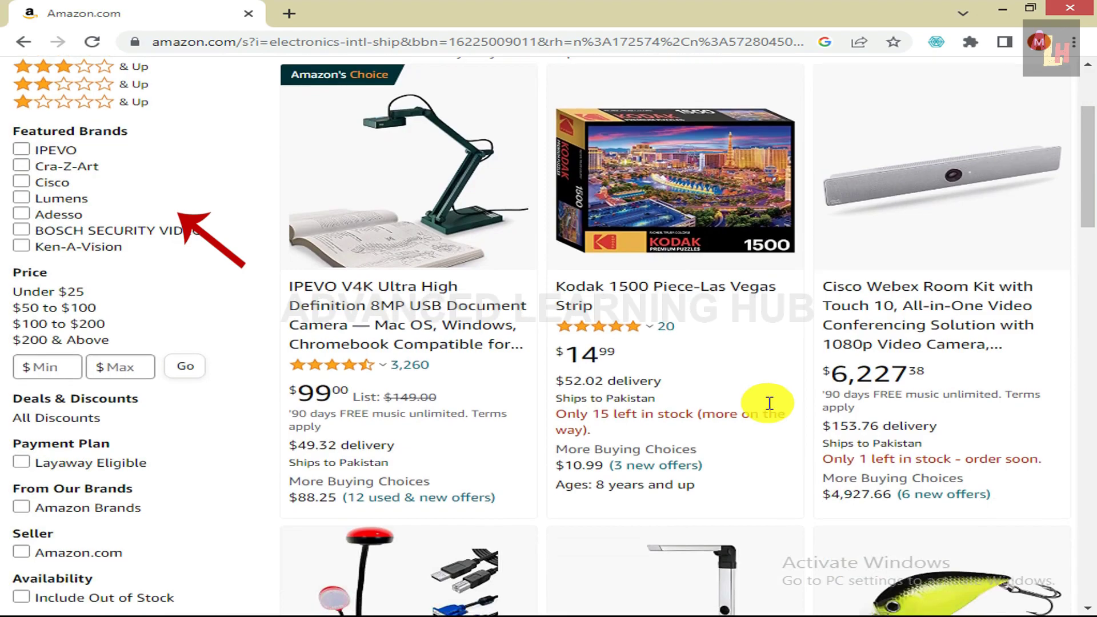
{"action": "scroll", "coordinate": [780, 414], "scroll_direction": "down", "scroll_amount": 4}
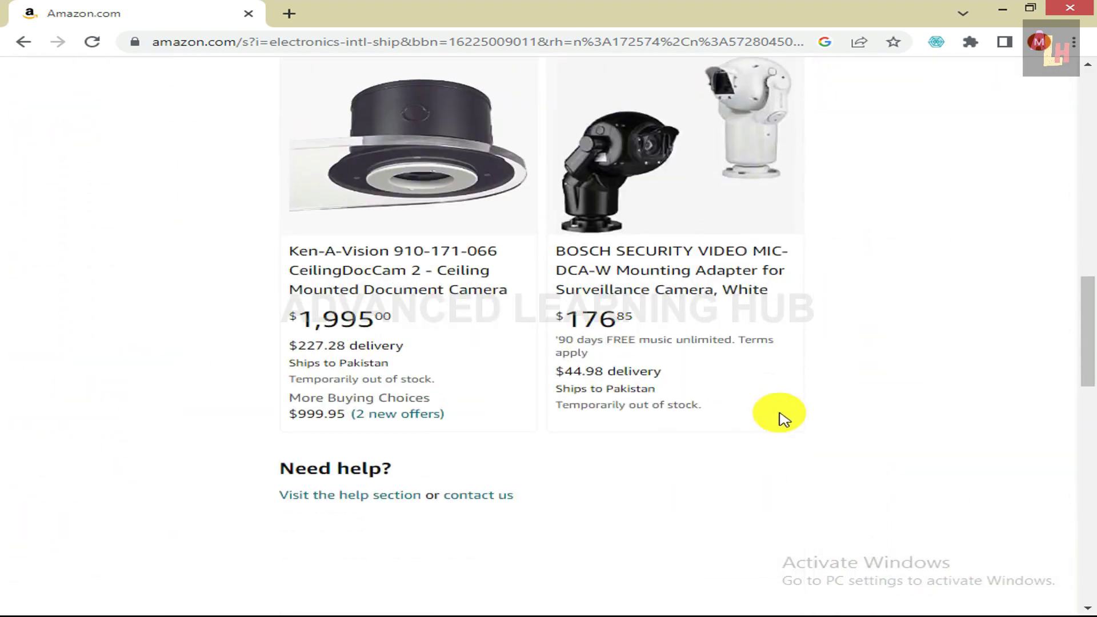
{"action": "scroll", "coordinate": [779, 428], "scroll_direction": "up", "scroll_amount": 17}
{"action": "scroll", "coordinate": [768, 440], "scroll_direction": "up", "scroll_amount": 2}
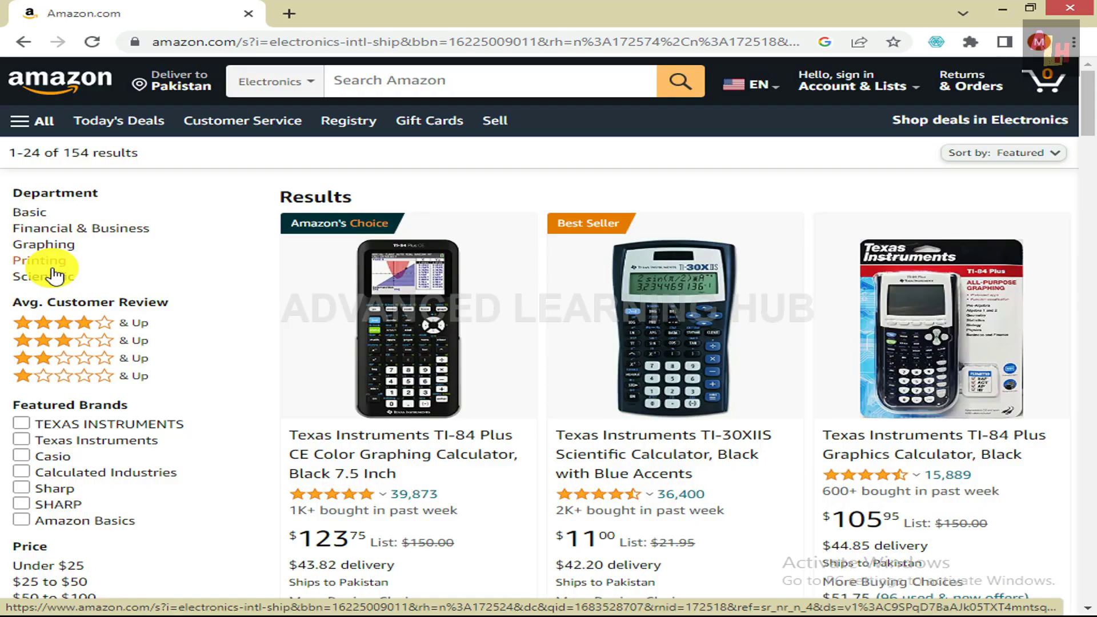
{"action": "left_click", "coordinate": [21, 43]}
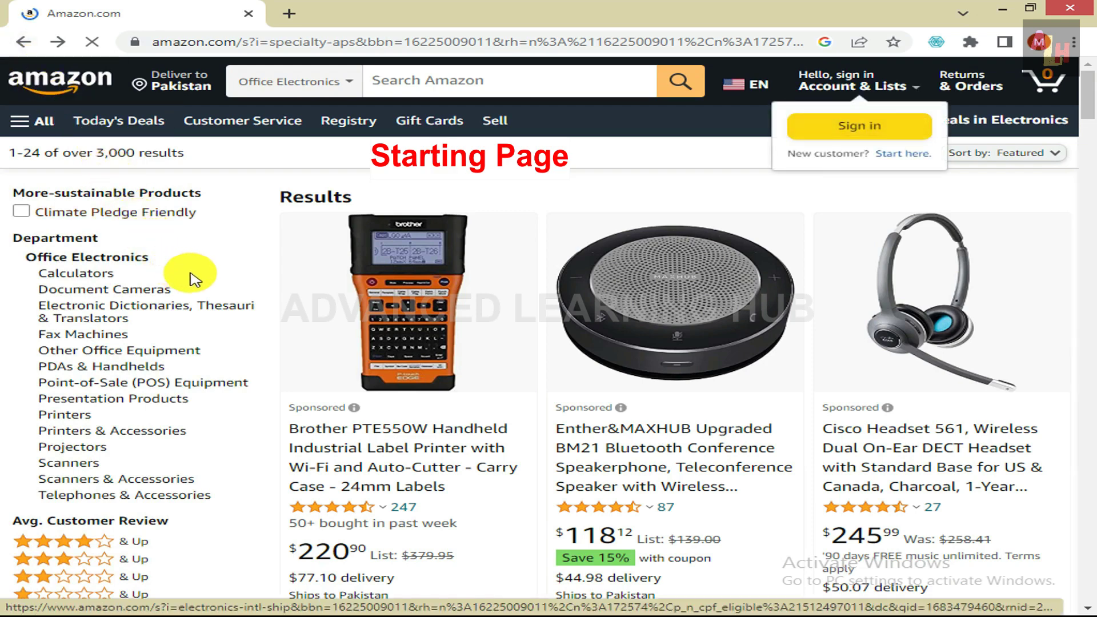
- Inspect the Office Electronics page and show the Web Scraper tool in the developer tools
{"action": "right_click", "coordinate": [305, 318]}
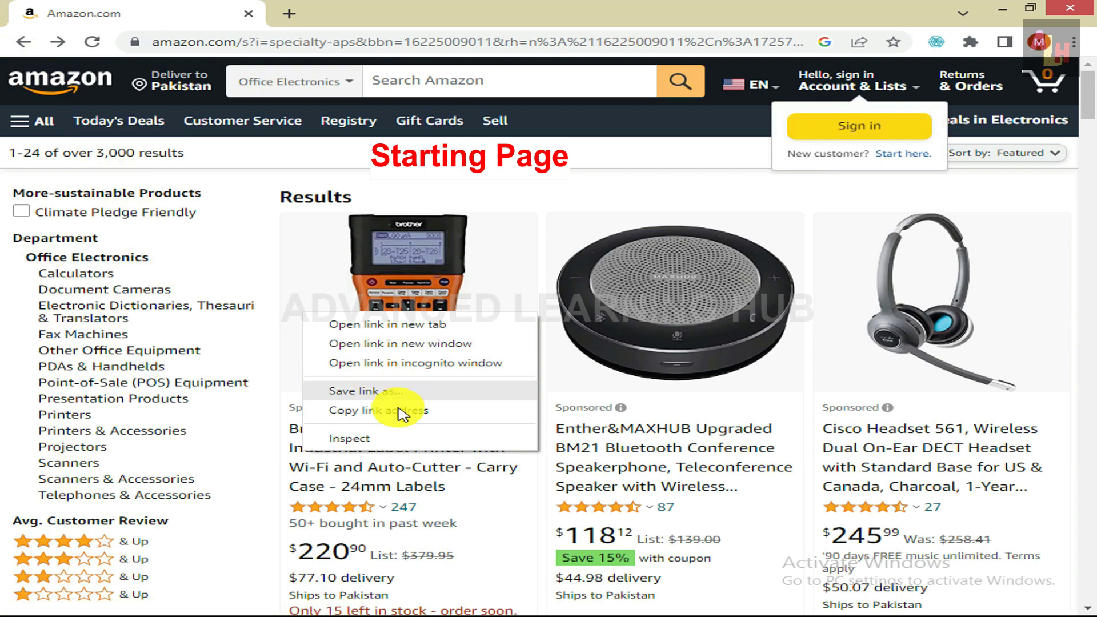
{"action": "left_click", "coordinate": [344, 440]}
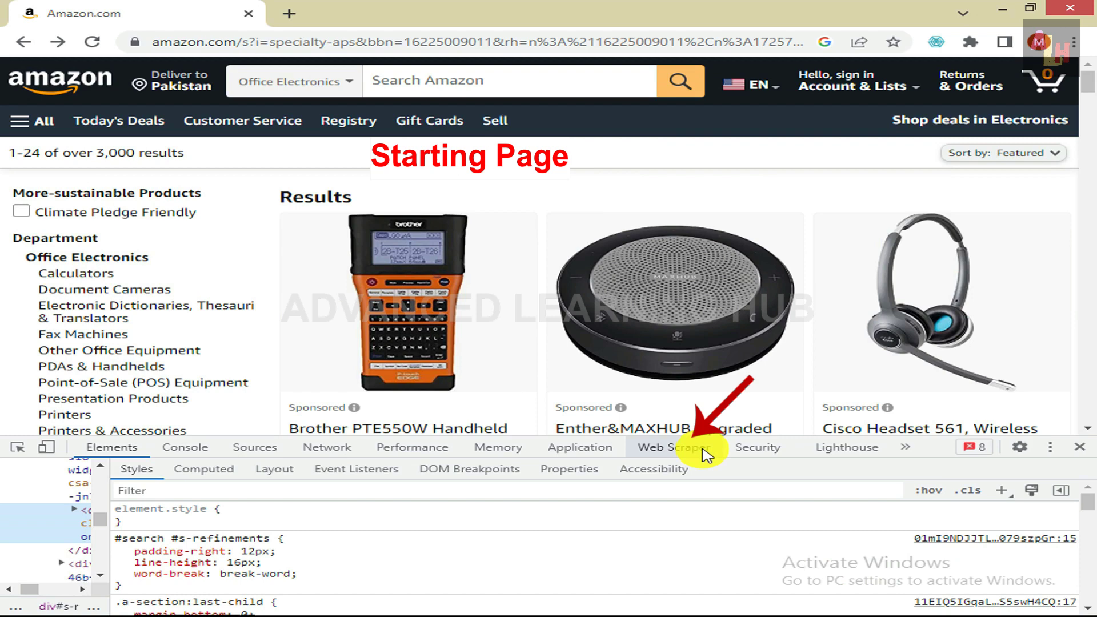
{"action": "left_click", "coordinate": [672, 452]}
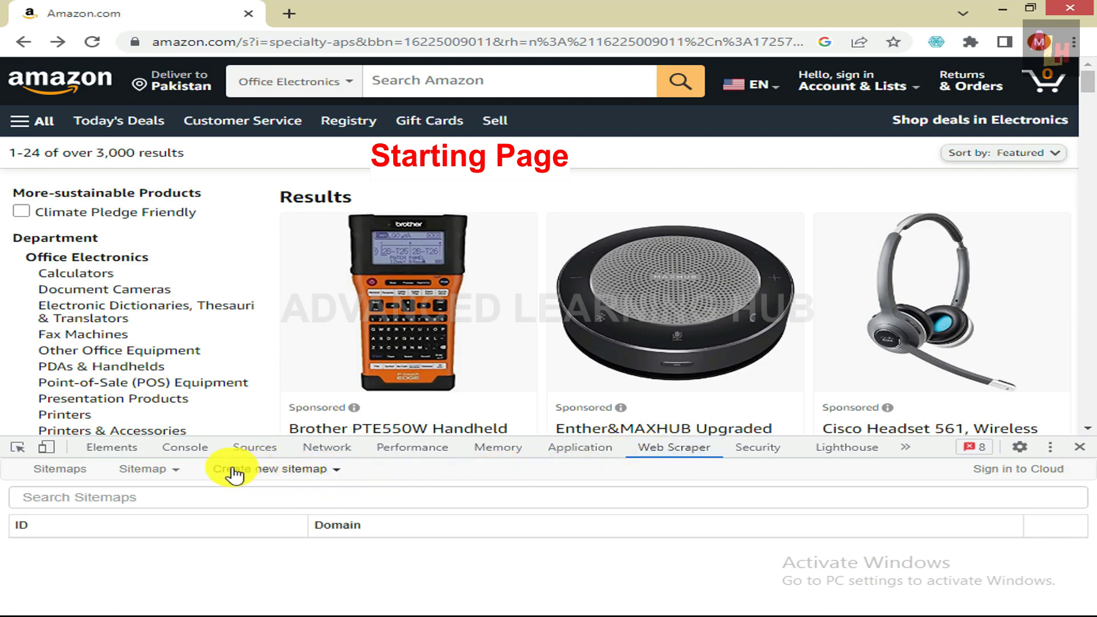
- Start a new sitemap in Web Scraper and name it amazon-ecommerce
{"action": "left_click", "coordinate": [294, 474]}
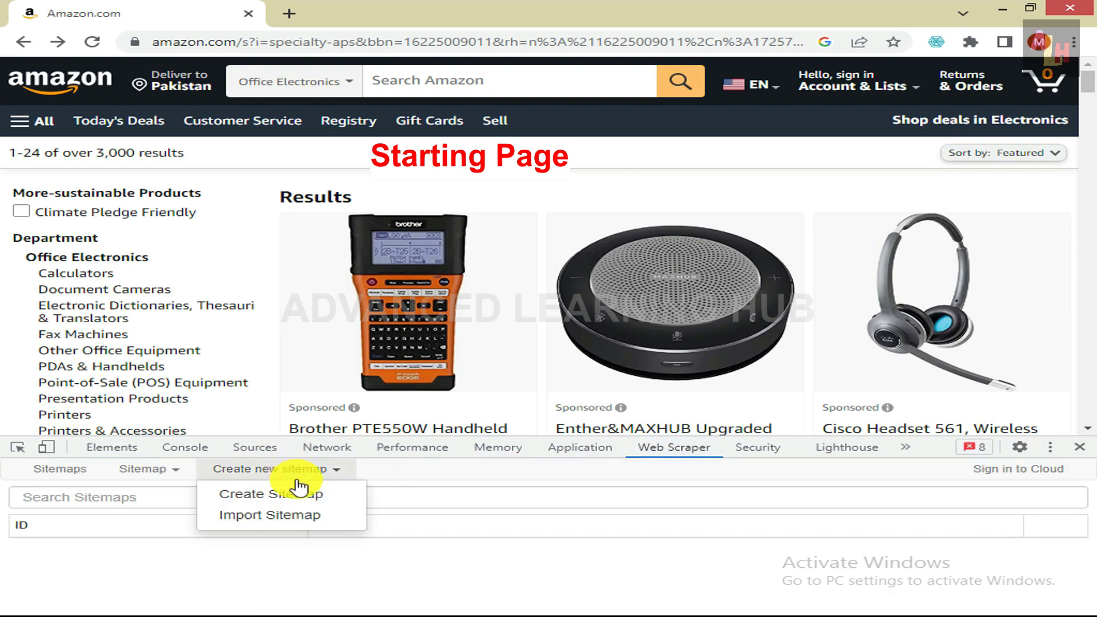
{"action": "left_click", "coordinate": [278, 495]}
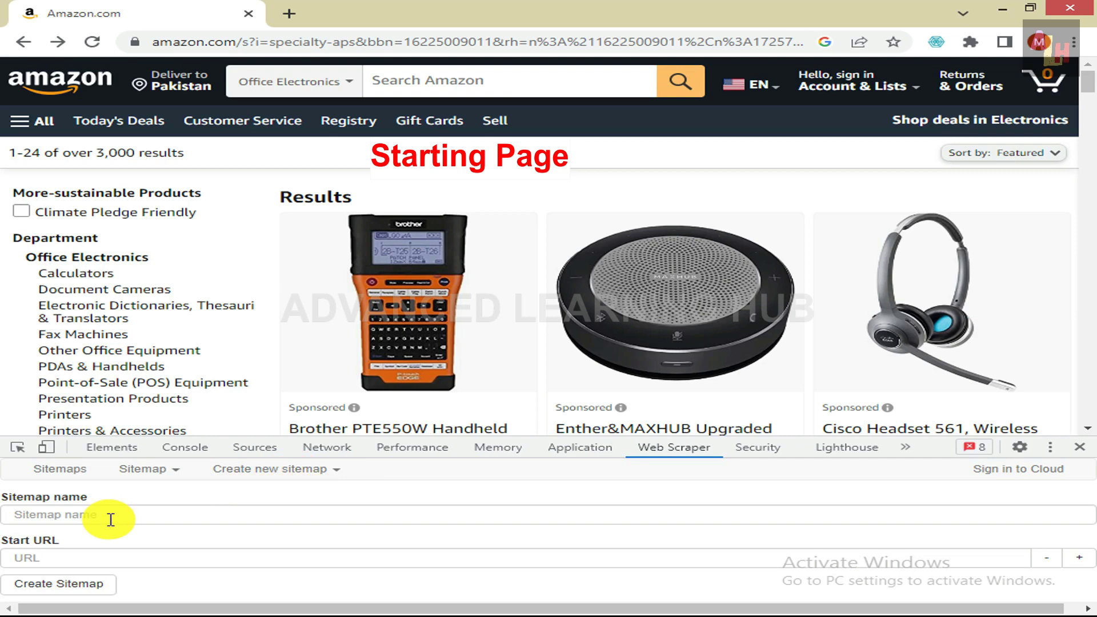
{"action": "left_click", "coordinate": [145, 513]}
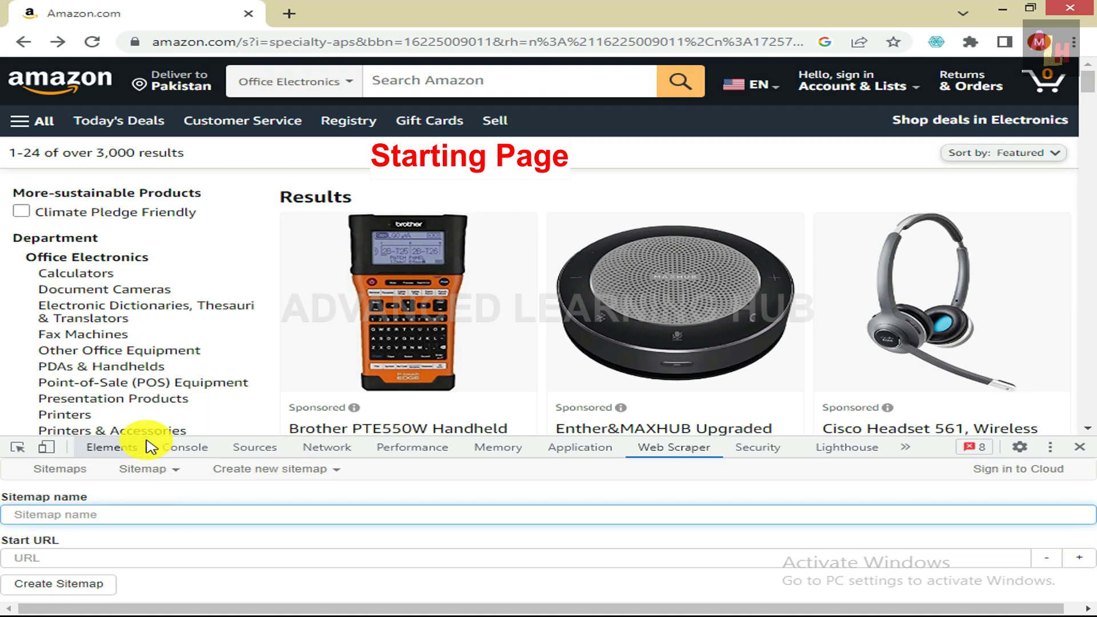
{"action": "type", "text": "amazon-ecommerce"}
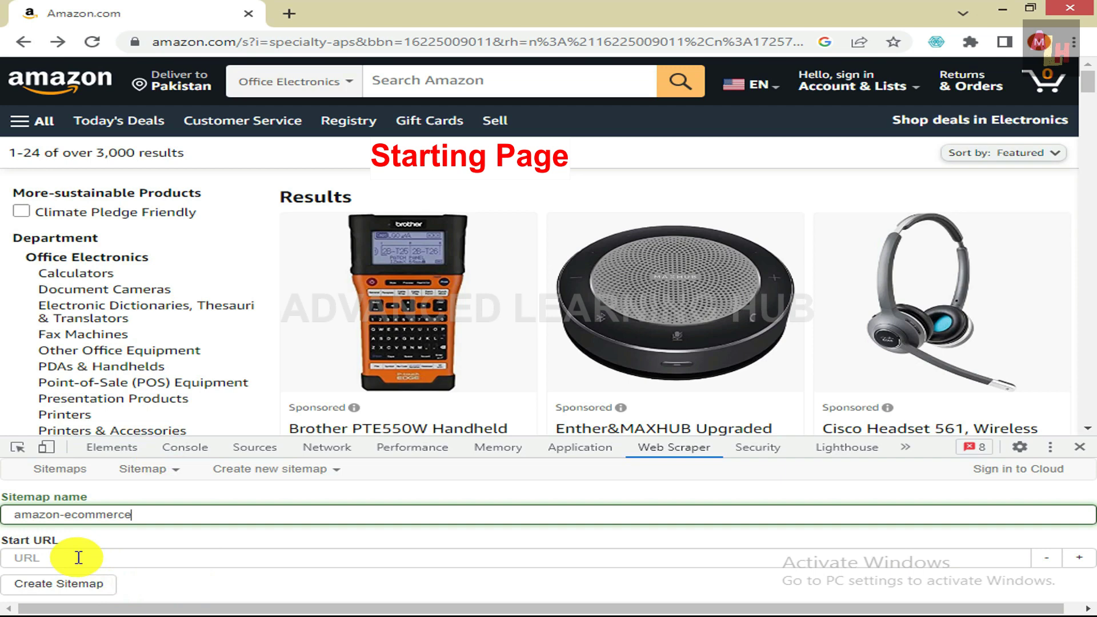
- Use the copied address of the current Office Electronics page as the start URL and create the sitemap
{"action": "left_click", "coordinate": [440, 36]}
{"action": "right_click", "coordinate": [445, 41]}
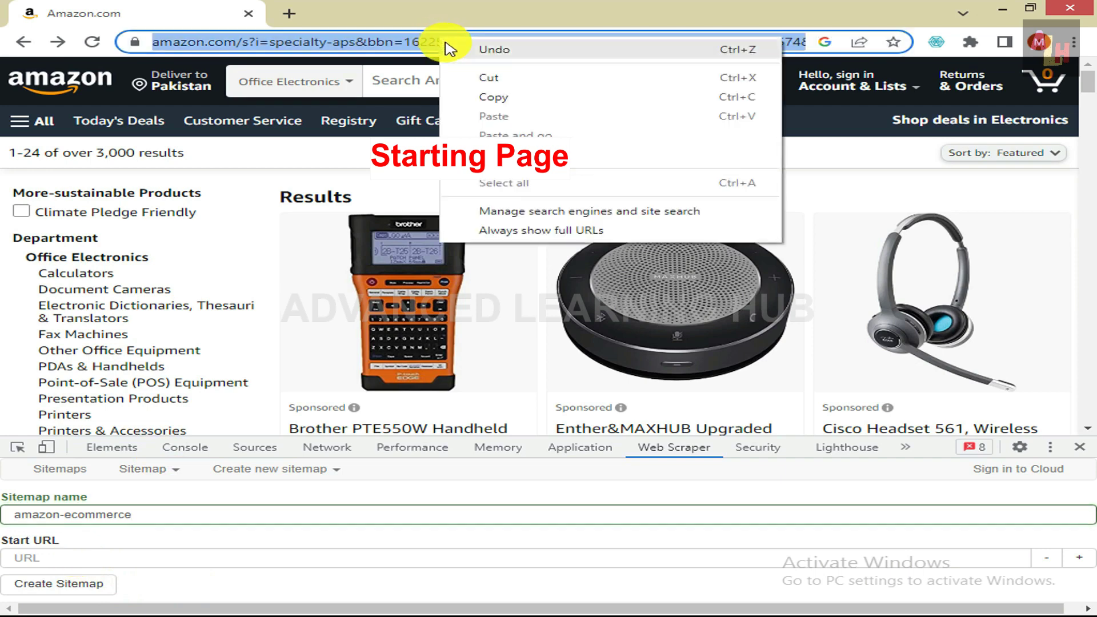
{"action": "left_click", "coordinate": [495, 97]}
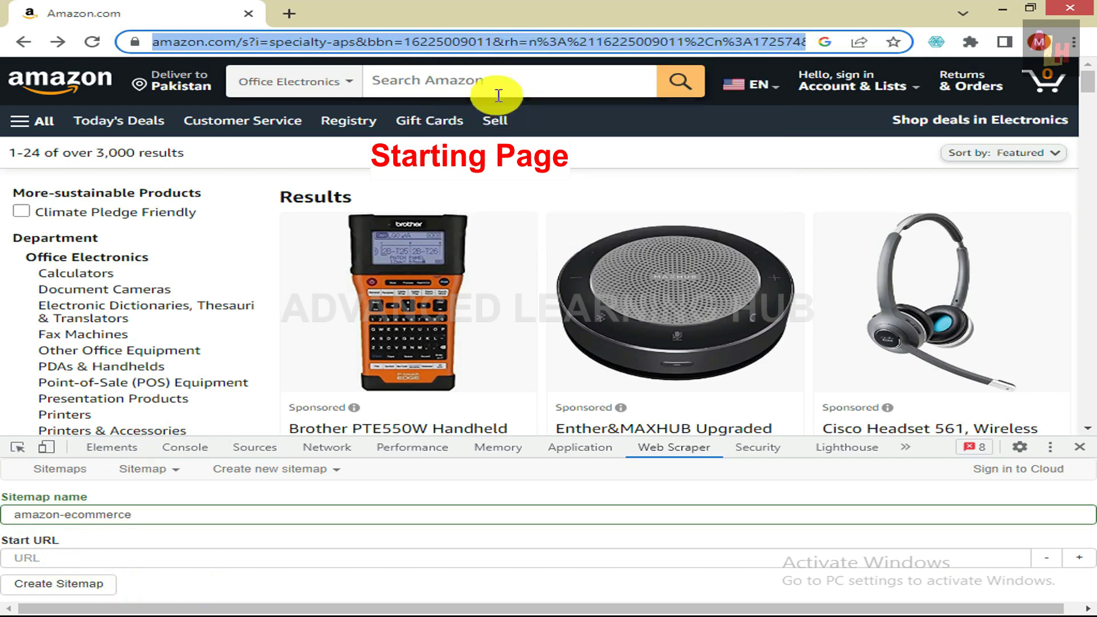
{"action": "left_click", "coordinate": [56, 558]}
{"action": "right_click", "coordinate": [55, 558]}
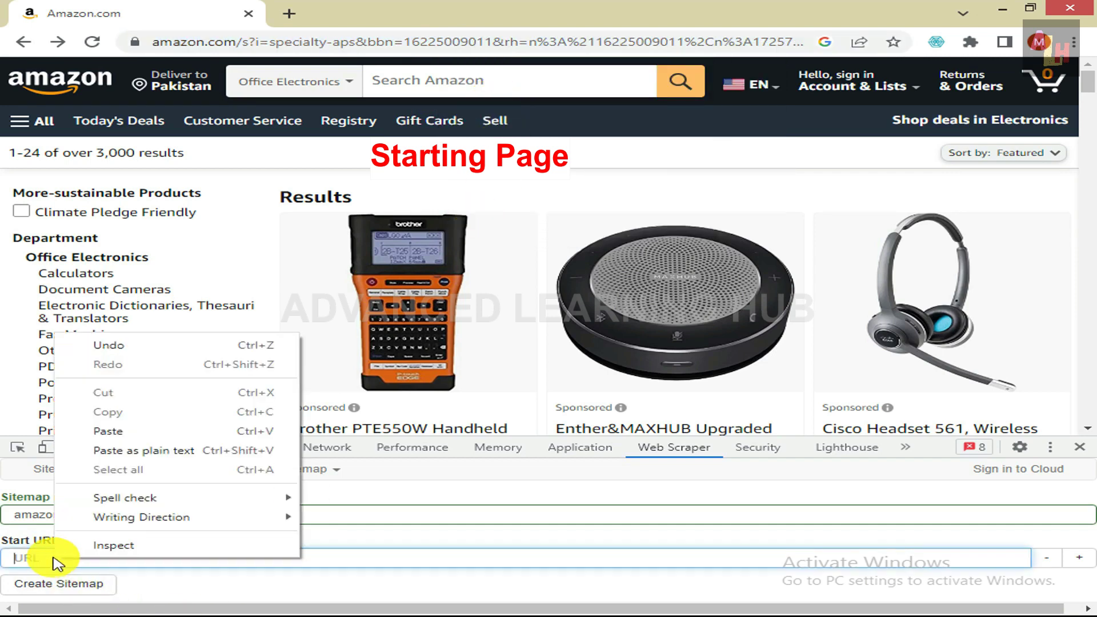
{"action": "left_click", "coordinate": [107, 431]}
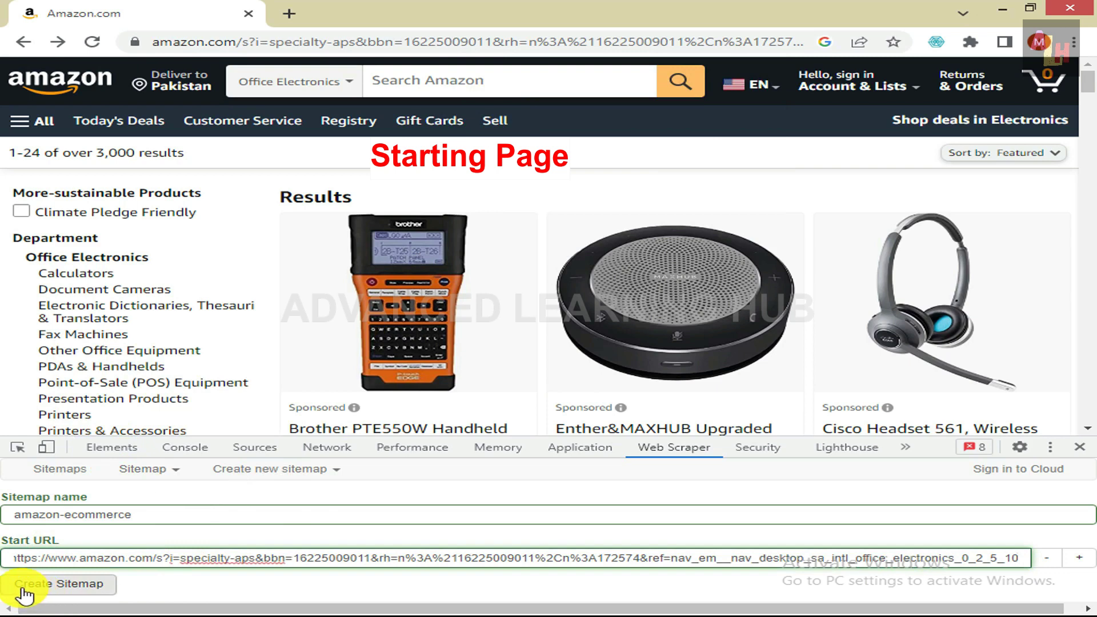
{"action": "left_click", "coordinate": [54, 584]}
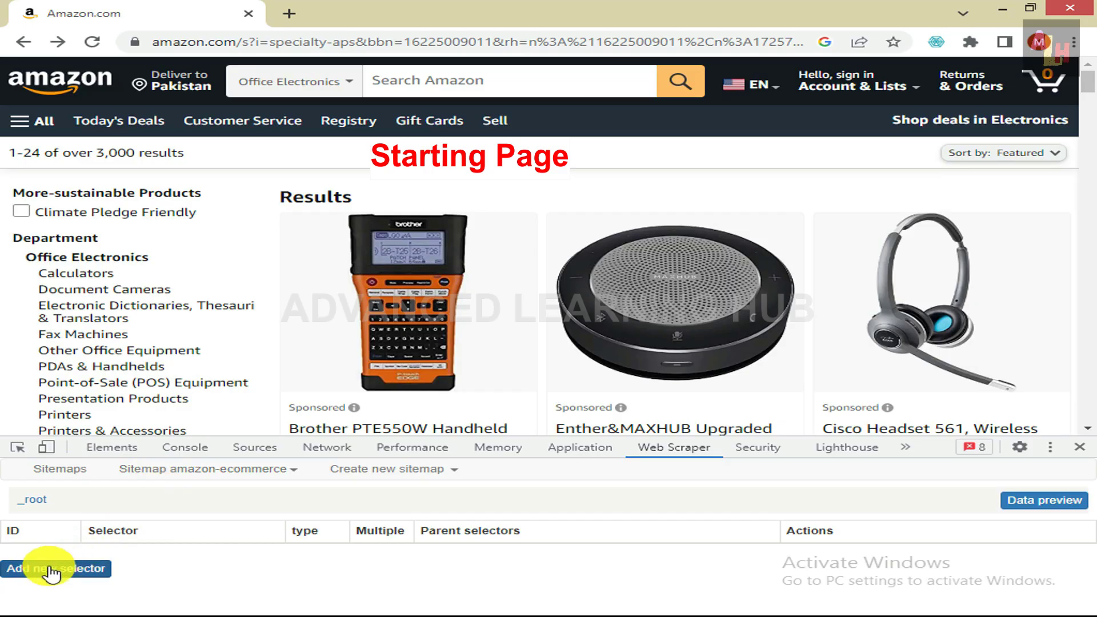
- Add a new selector with the id "Category Link Selector" and set its type to Link
{"action": "left_click", "coordinate": [50, 570]}
{"action": "left_click", "coordinate": [240, 515]}
{"action": "type", "text": "Categ"}
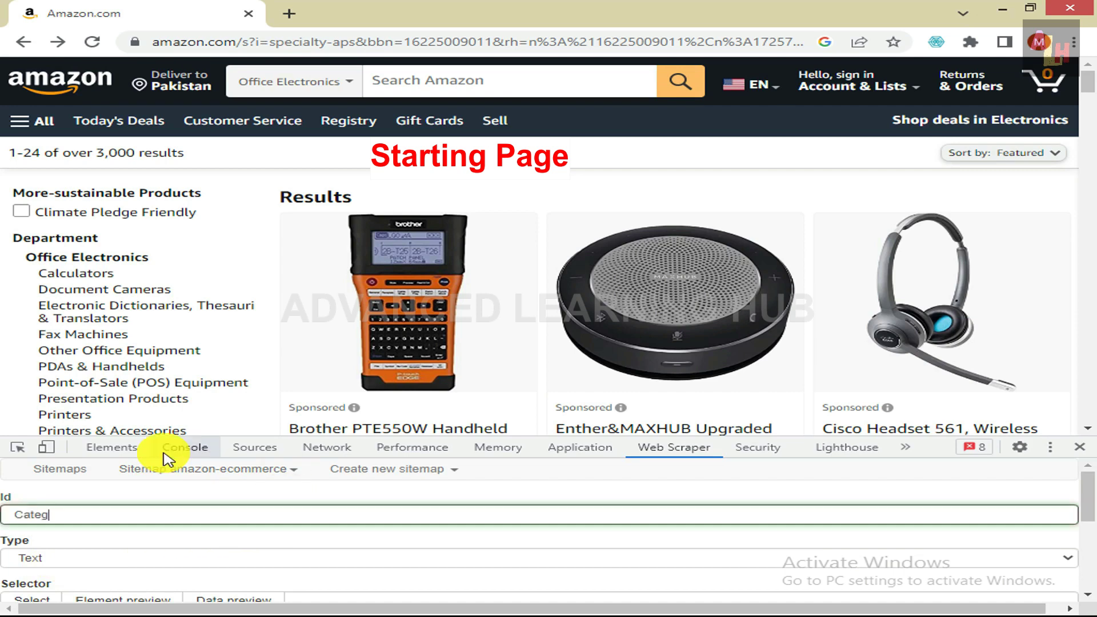
{"action": "type", "text": "ory Link"}
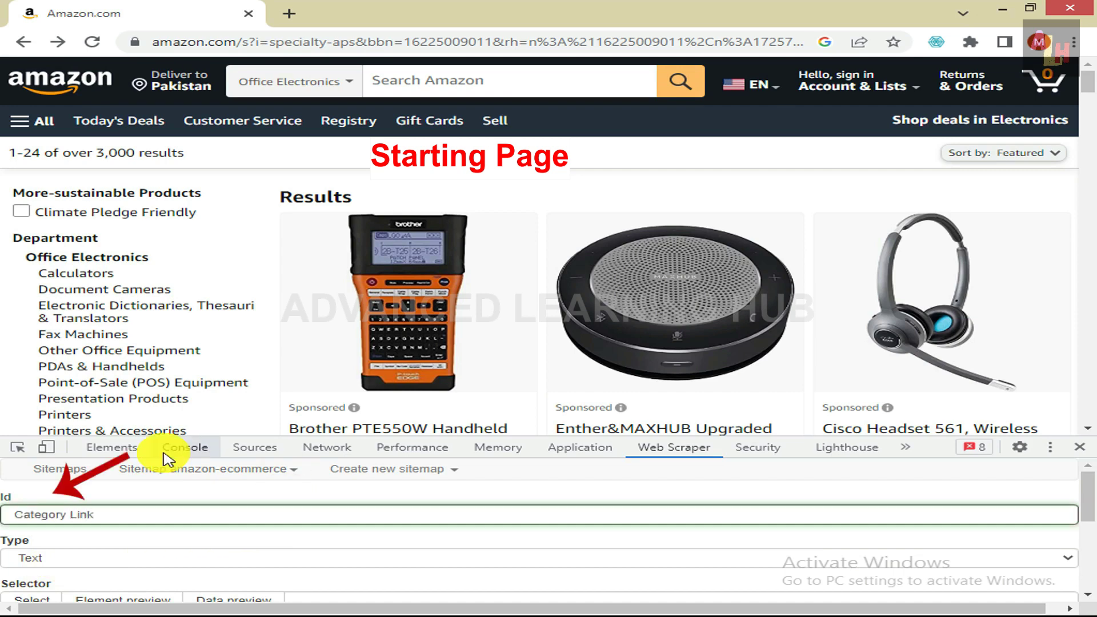
{"action": "type", "text": " Selector"}
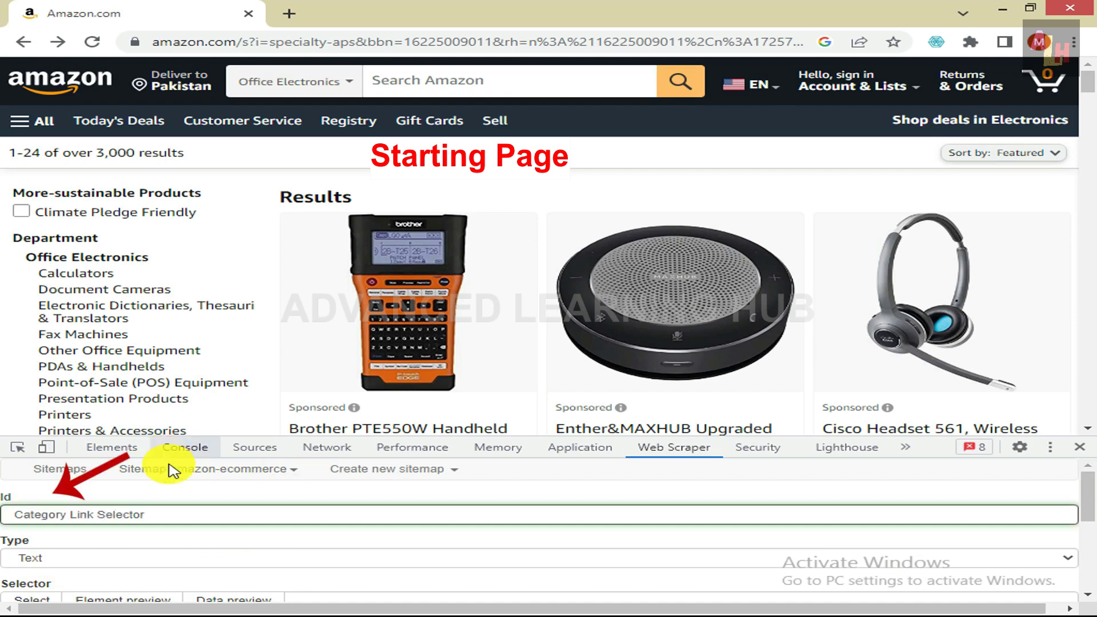
{"action": "left_click", "coordinate": [52, 565]}
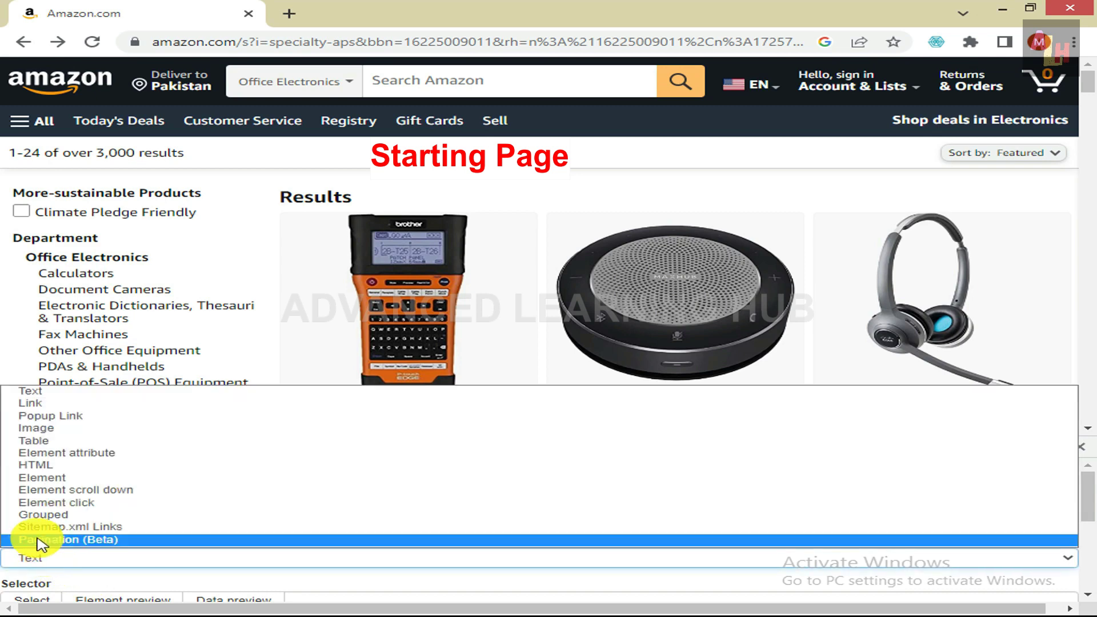
{"action": "left_click", "coordinate": [33, 406]}
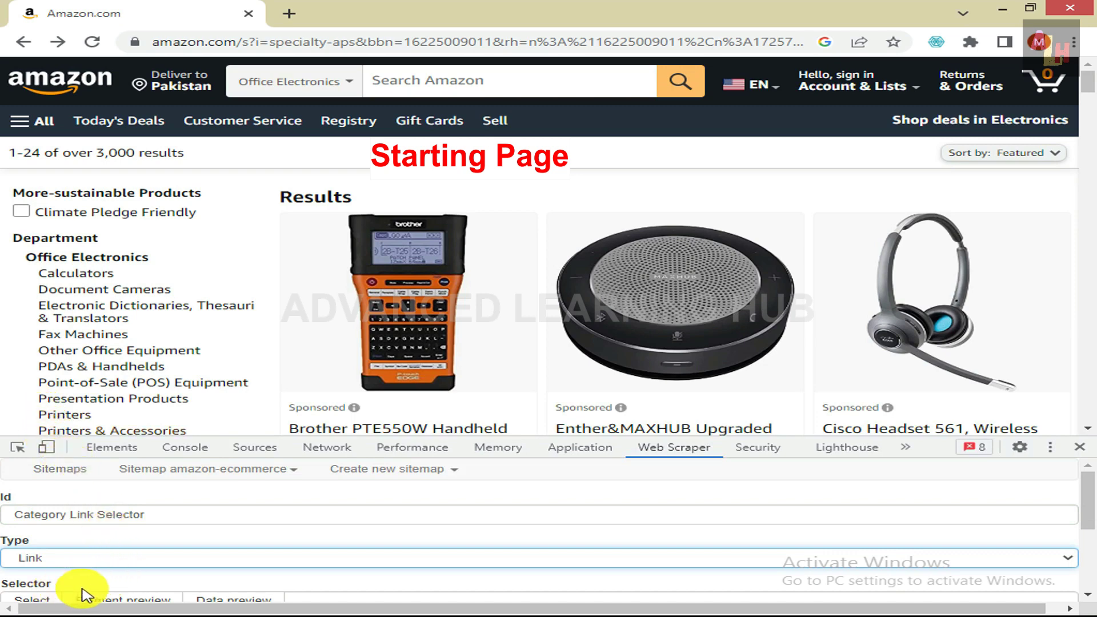
- Pick all the subcategory links under Office Electronics, starting with Calculators and Document Cameras, as the selector's elements
{"action": "scroll", "coordinate": [86, 590], "scroll_direction": "down", "scroll_amount": 2}
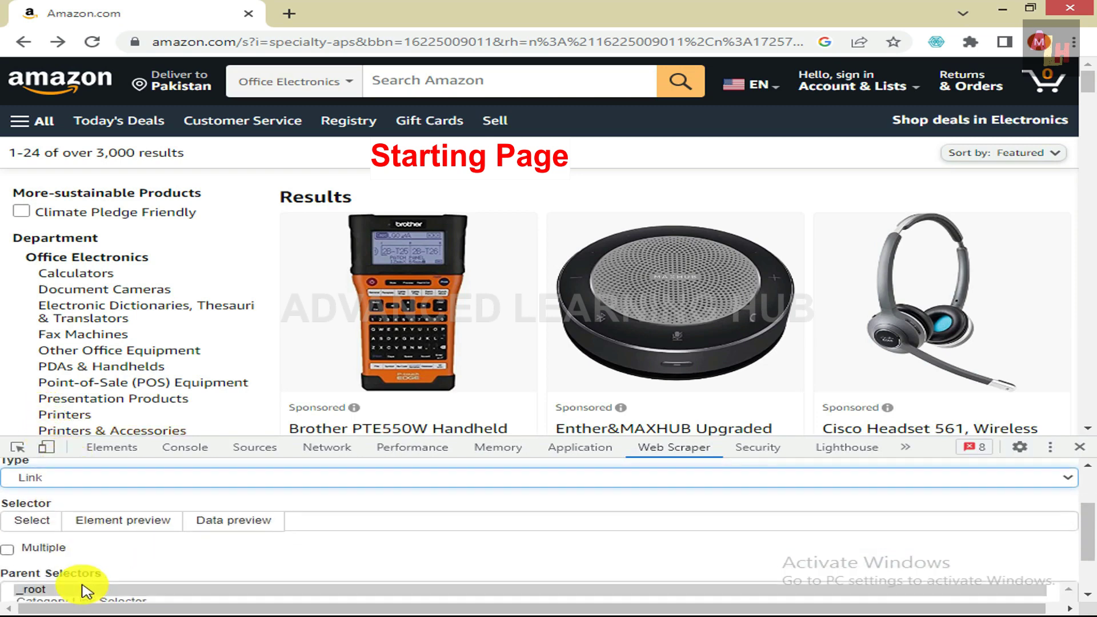
{"action": "left_click", "coordinate": [24, 524]}
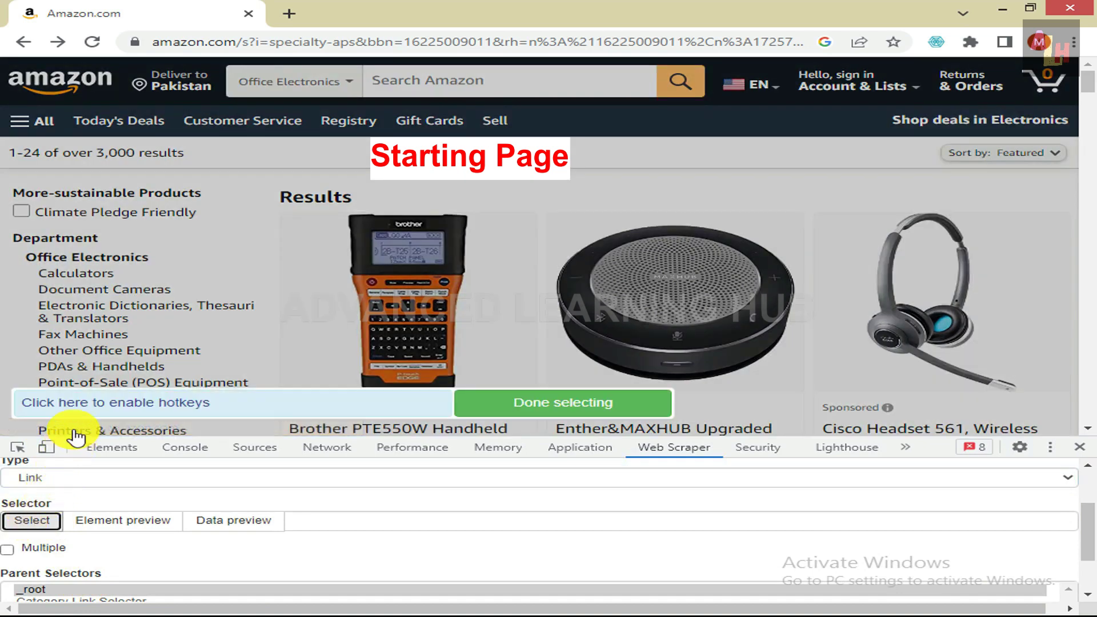
{"action": "left_click", "coordinate": [101, 276]}
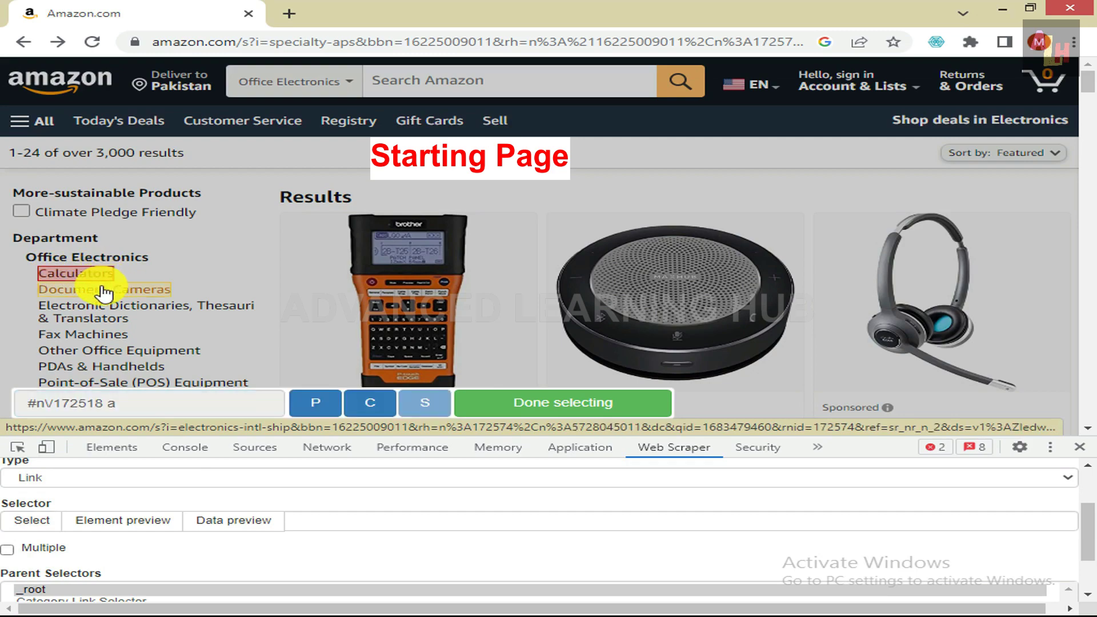
{"action": "left_click", "coordinate": [103, 290]}
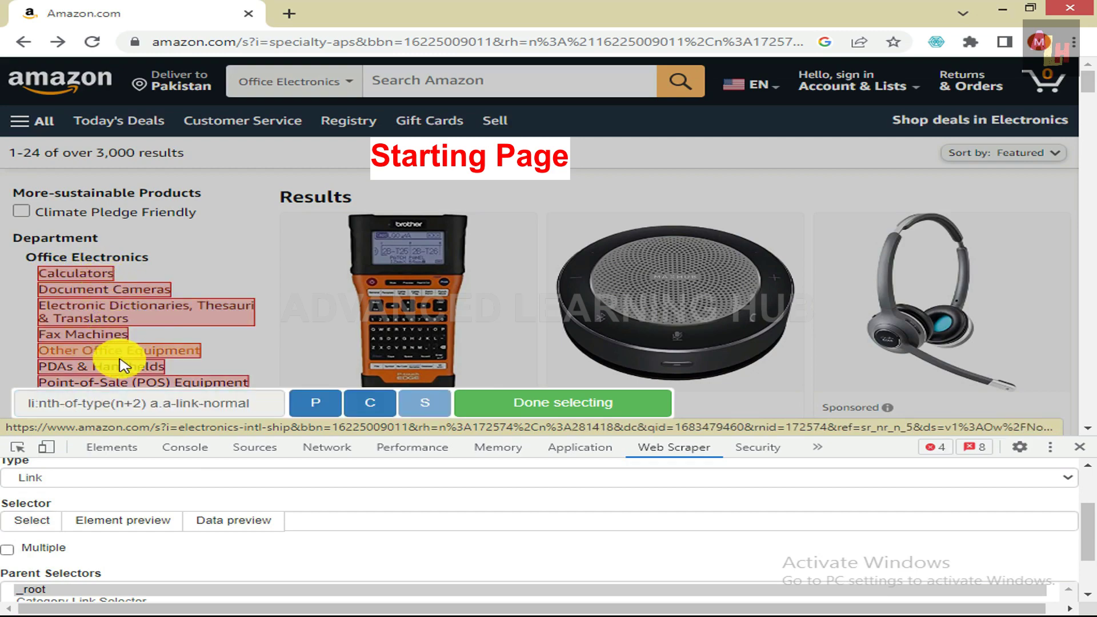
{"action": "scroll", "coordinate": [166, 342], "scroll_direction": "down", "scroll_amount": 2}
{"action": "scroll", "coordinate": [162, 343], "scroll_direction": "down", "scroll_amount": 3}
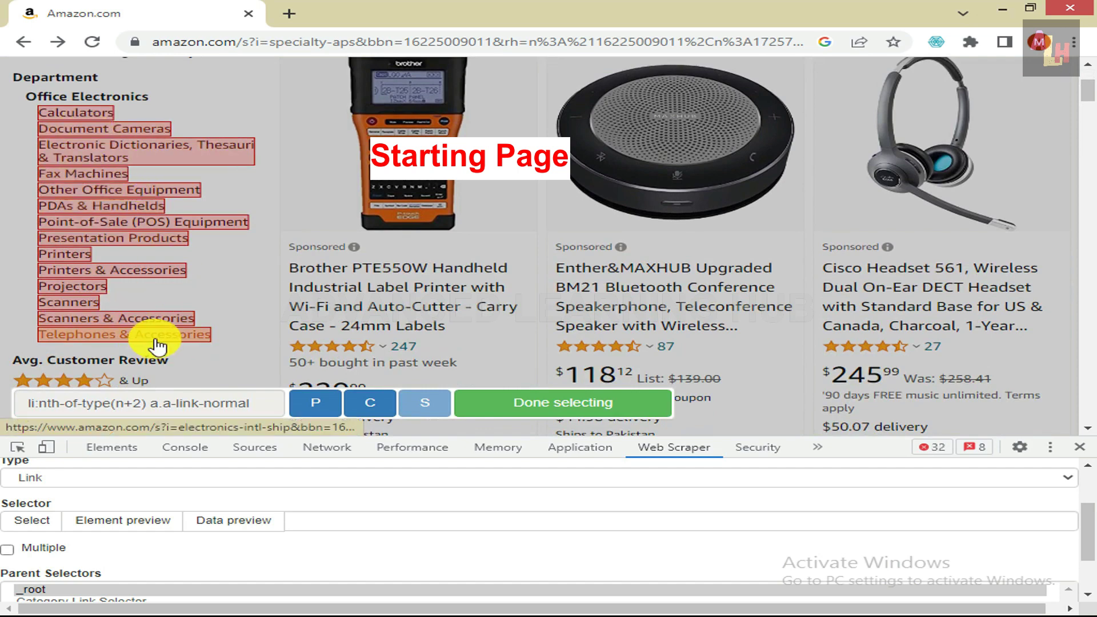
{"action": "left_click", "coordinate": [575, 403]}
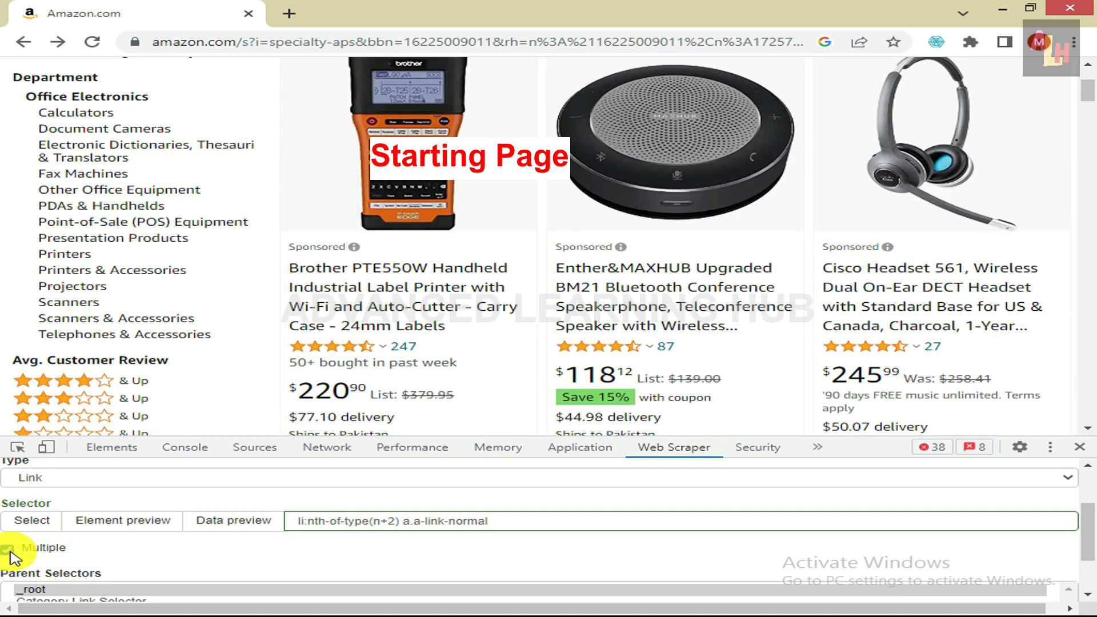
- Enable Multiple for the category link selector, choose _root as its parent, and save it
{"action": "left_click", "coordinate": [7, 549]}
{"action": "scroll", "coordinate": [91, 560], "scroll_direction": "down", "scroll_amount": 2}
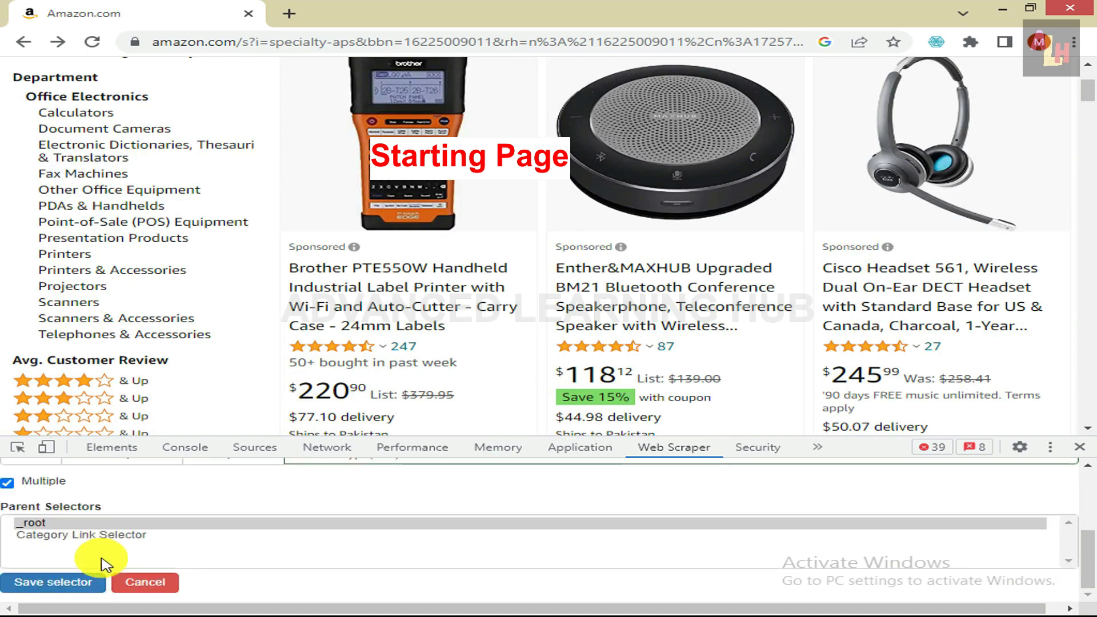
{"action": "left_click", "coordinate": [46, 522]}
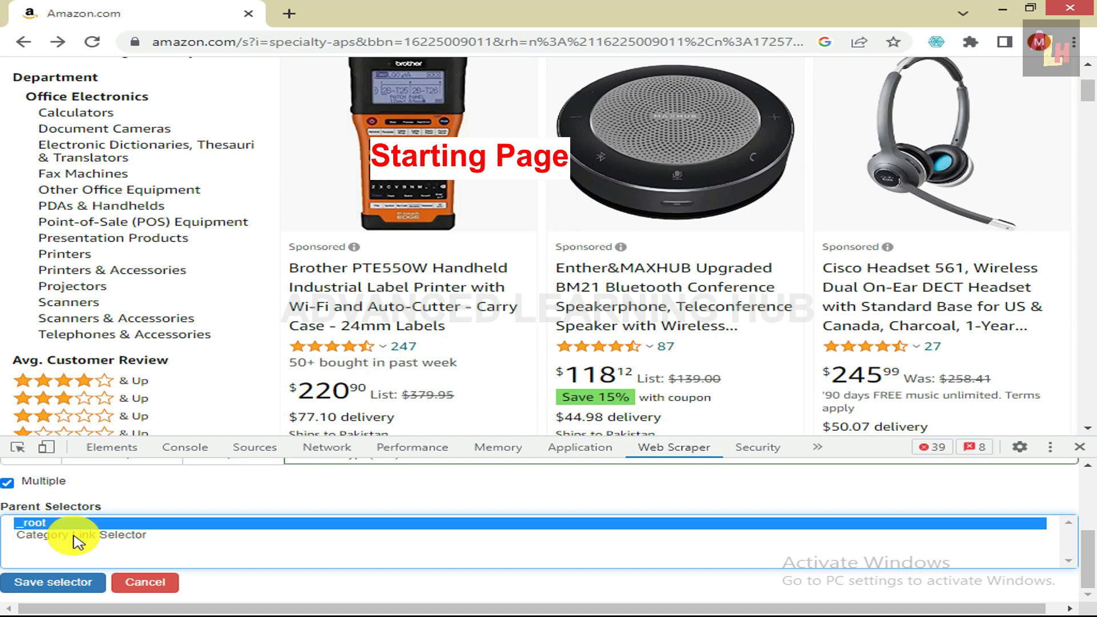
{"action": "left_click", "coordinate": [51, 582]}
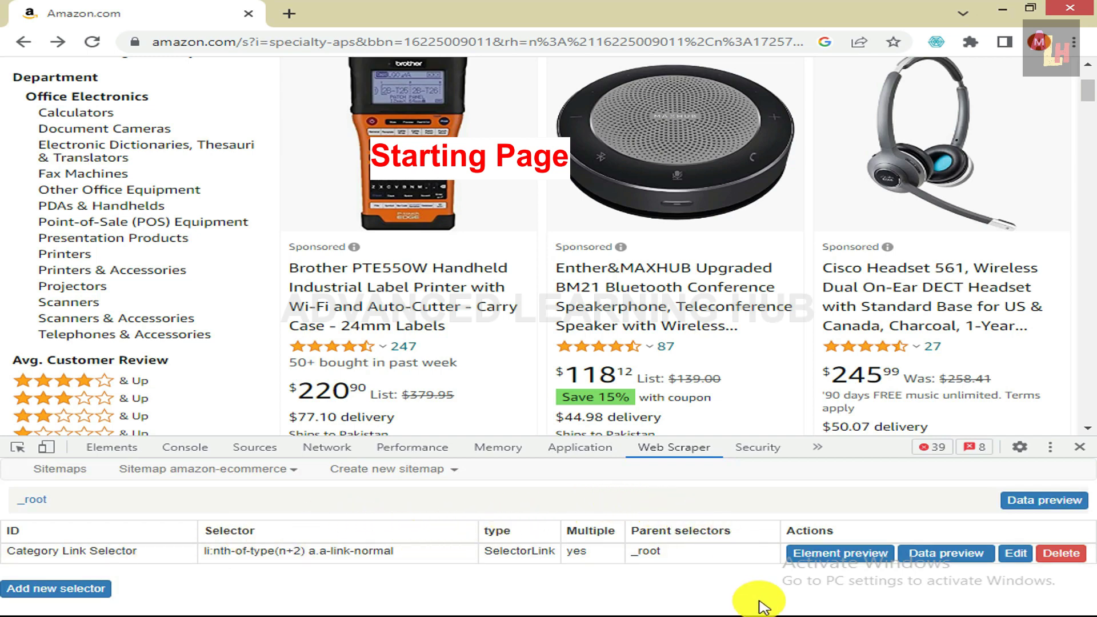
- Preview the elements matched by Category Link Selector and examine the category names and links in its data preview
{"action": "left_click", "coordinate": [822, 554]}
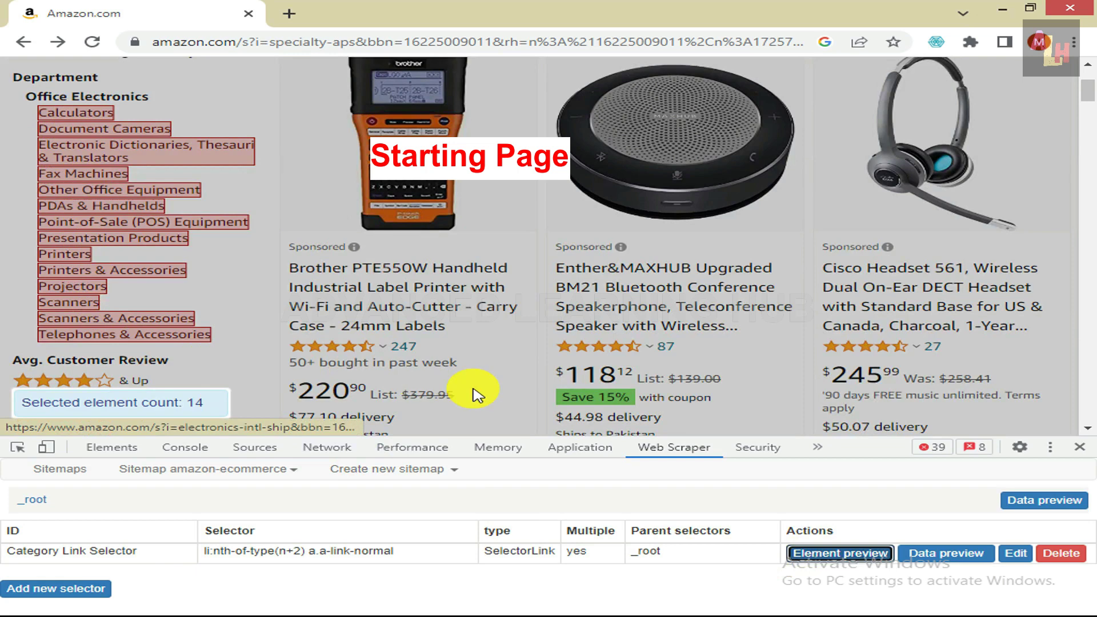
{"action": "left_click", "coordinate": [830, 555]}
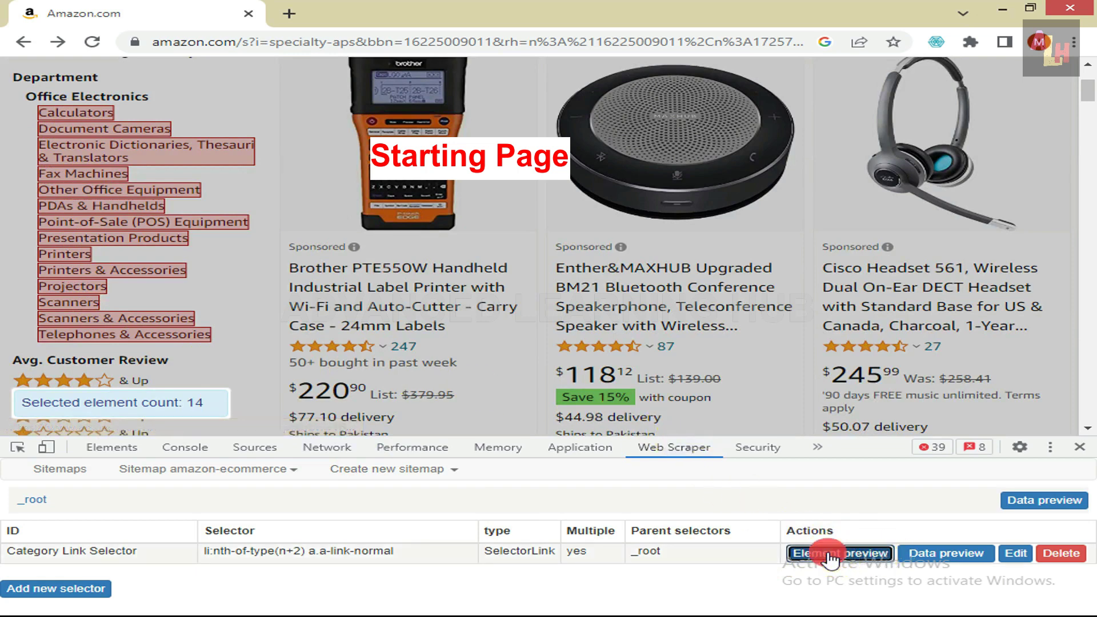
{"action": "left_click", "coordinate": [934, 554]}
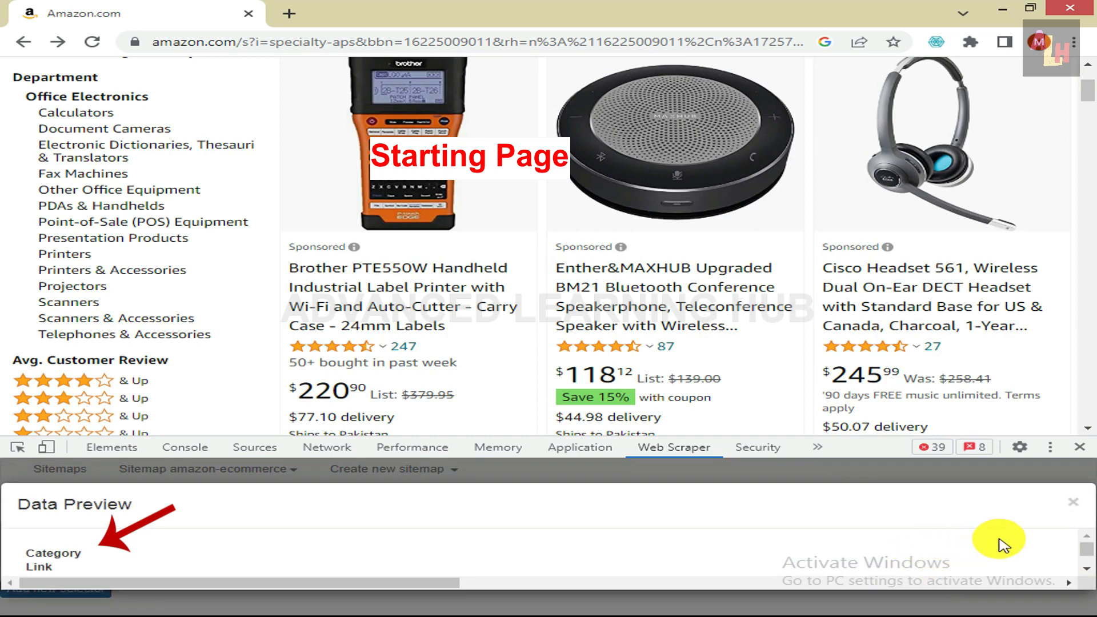
{"action": "scroll", "coordinate": [1088, 580], "scroll_direction": "down", "scroll_amount": 2}
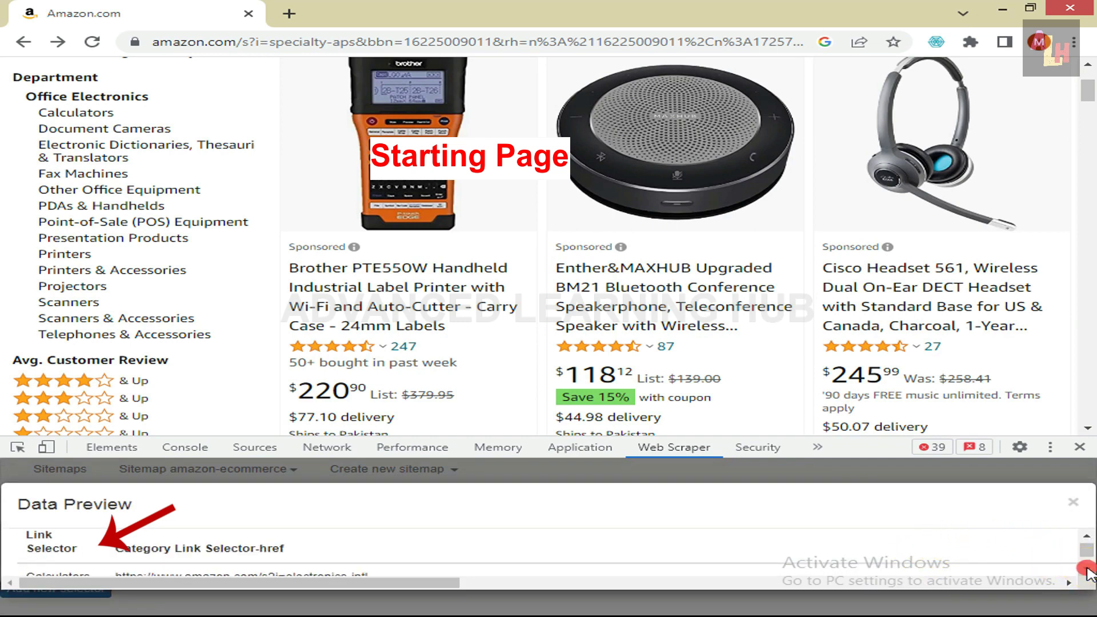
{"action": "scroll", "coordinate": [1087, 575], "scroll_direction": "down", "scroll_amount": 3}
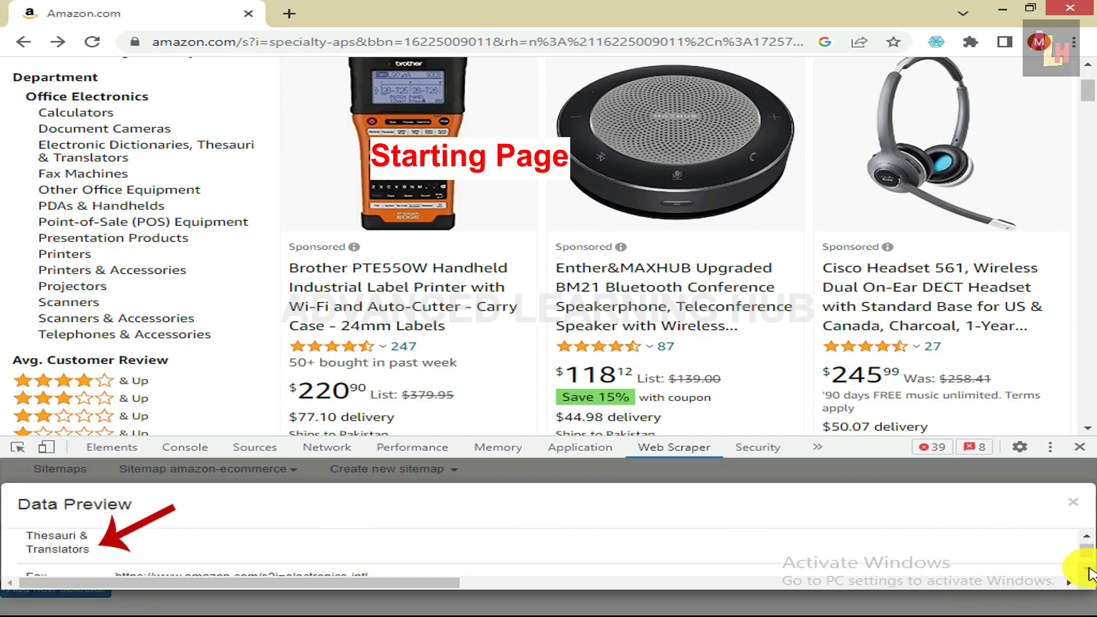
{"action": "scroll", "coordinate": [1088, 574], "scroll_direction": "down", "scroll_amount": 5}
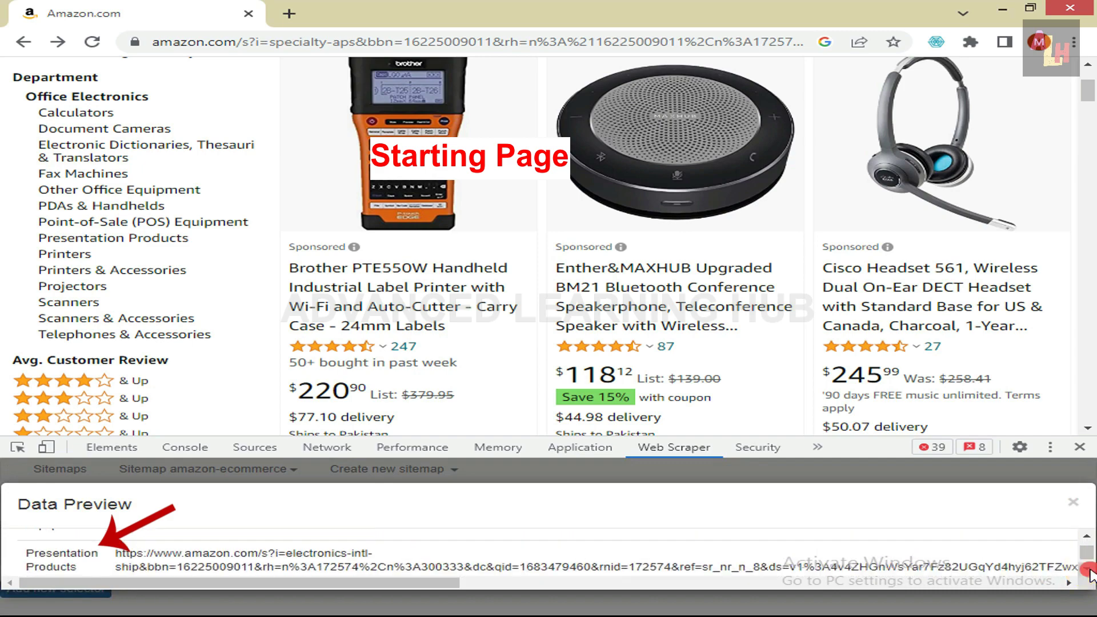
{"action": "scroll", "coordinate": [1088, 575], "scroll_direction": "down", "scroll_amount": 5}
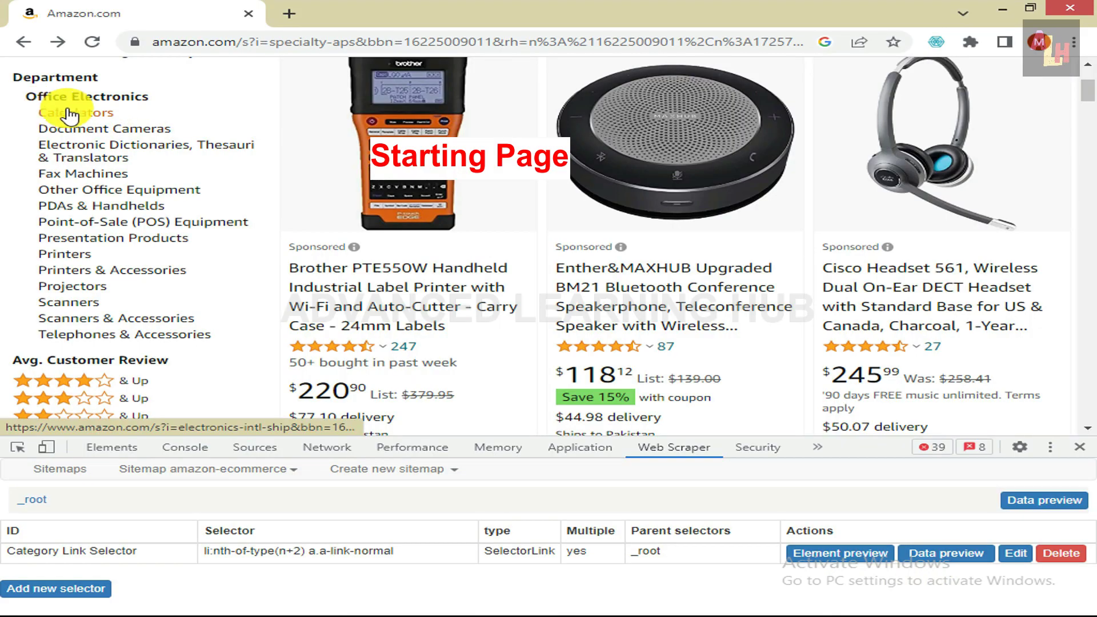
- Open the Calculators category and add a selector with the id "Sub-category Link Selector" and type Link
{"action": "left_click", "coordinate": [95, 116]}
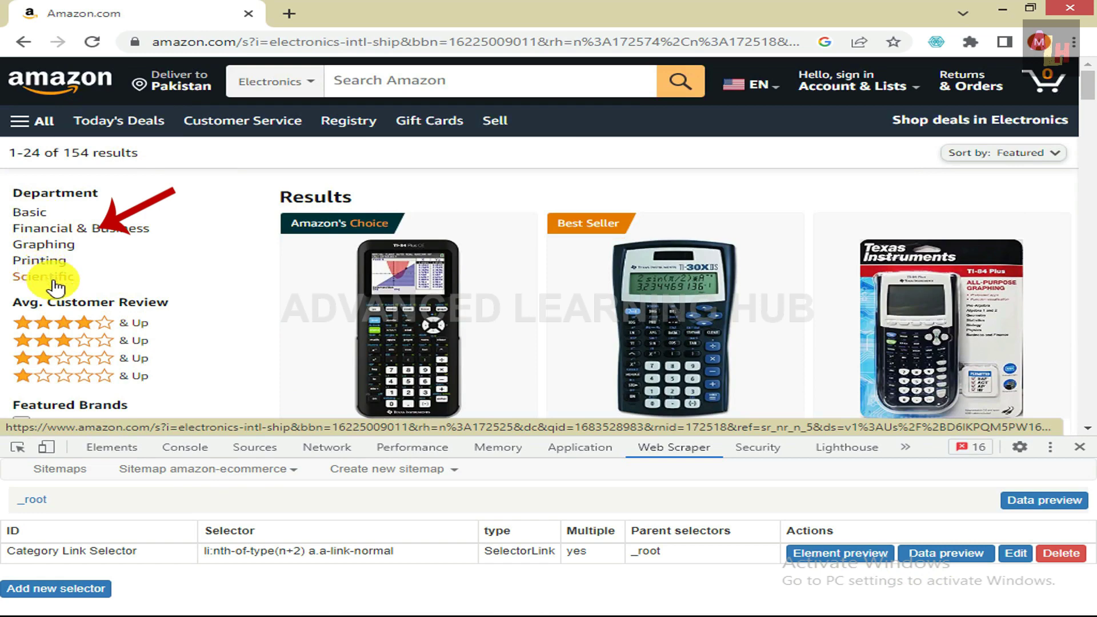
{"action": "left_click", "coordinate": [57, 589]}
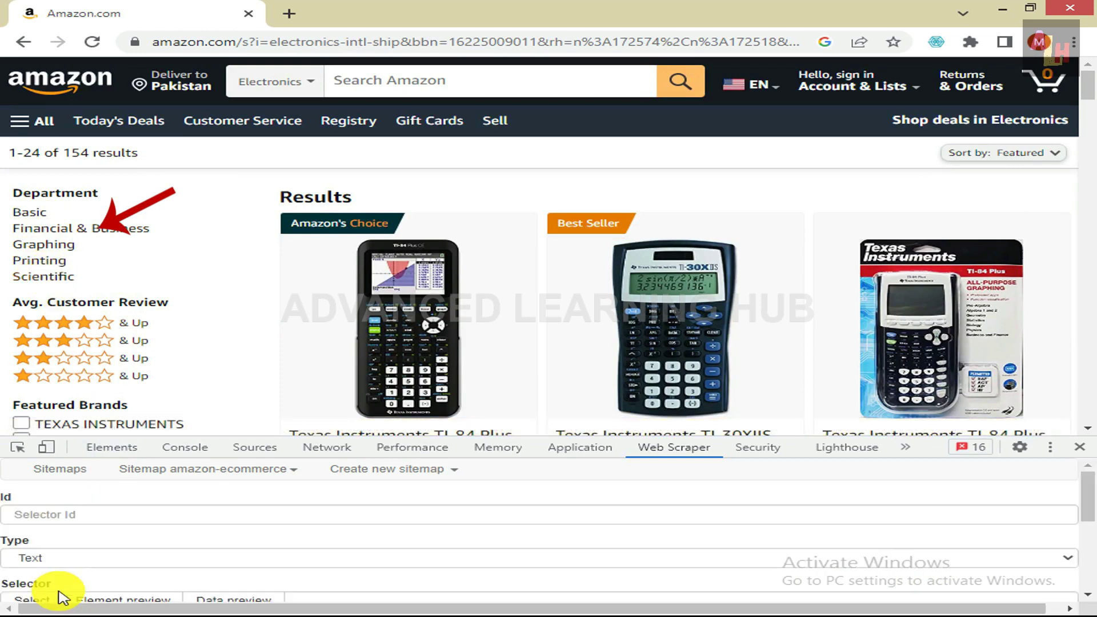
{"action": "left_click", "coordinate": [98, 515]}
{"action": "type", "text": "Sub-category"}
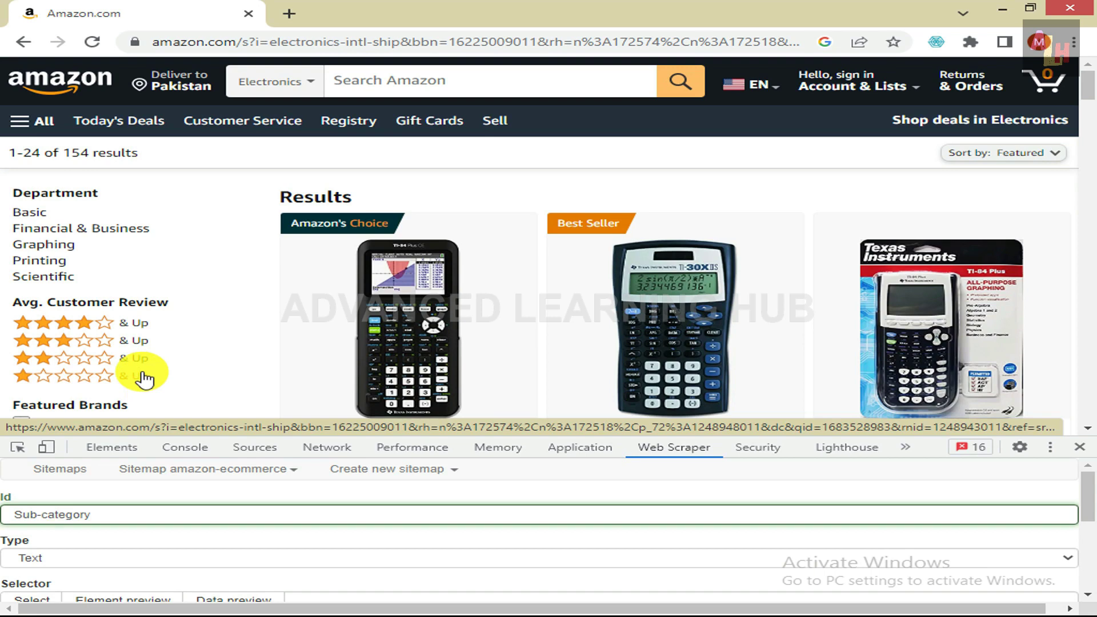
{"action": "type", "text": " Link Selector"}
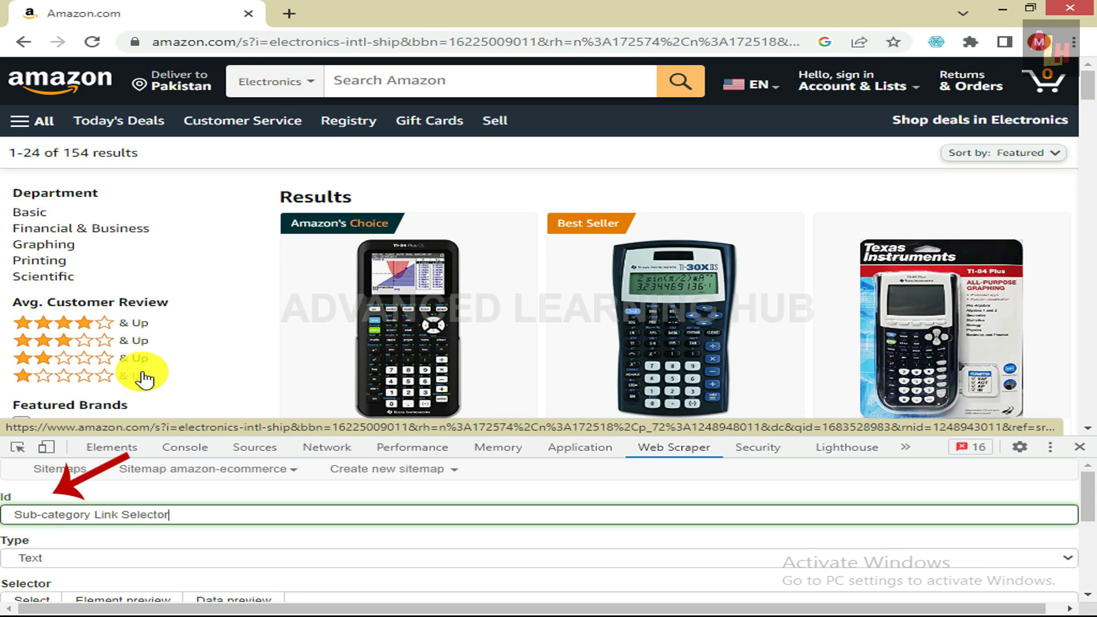
{"action": "left_click", "coordinate": [36, 561]}
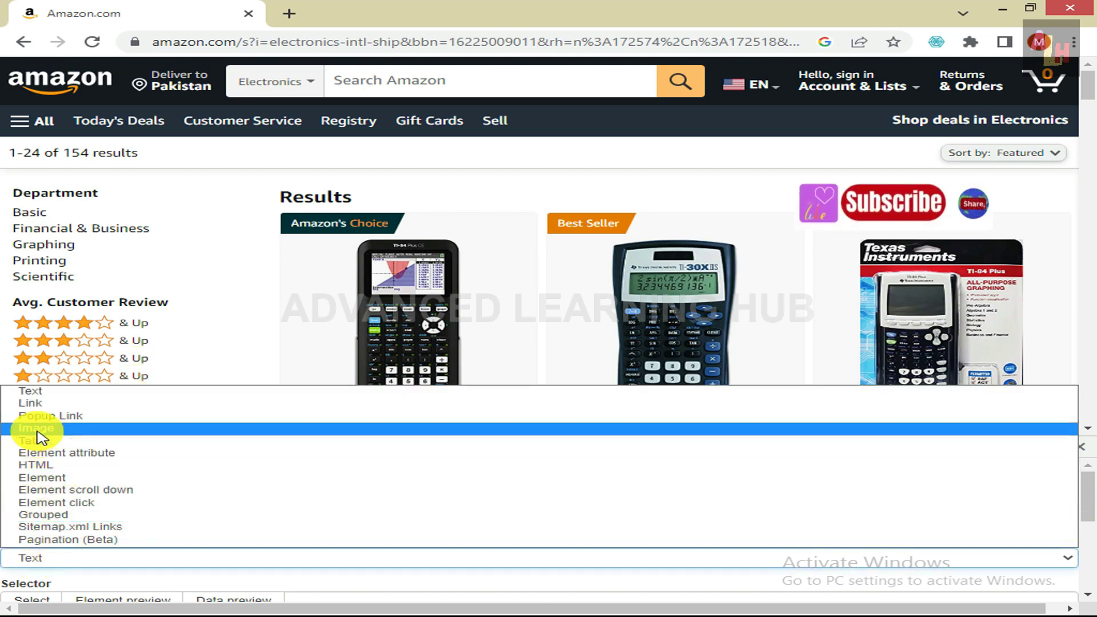
{"action": "left_click", "coordinate": [40, 406]}
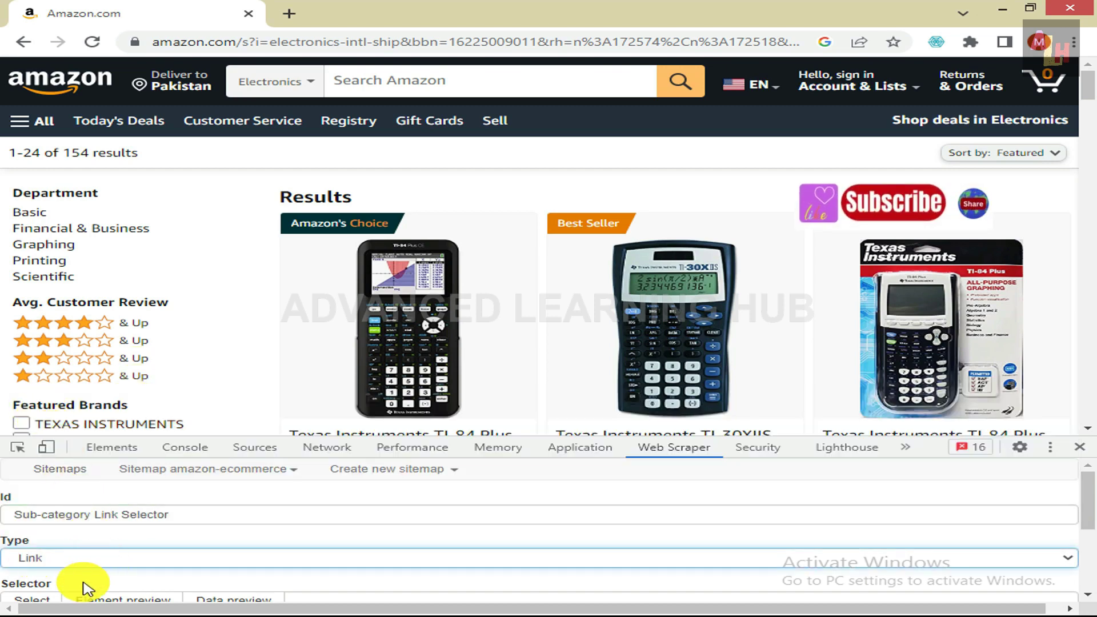
- Pick all the Department links of the Calculators page, starting with Basic and Financial & Business, as the sub-category selector's elements
{"action": "scroll", "coordinate": [86, 585], "scroll_direction": "down", "scroll_amount": 2}
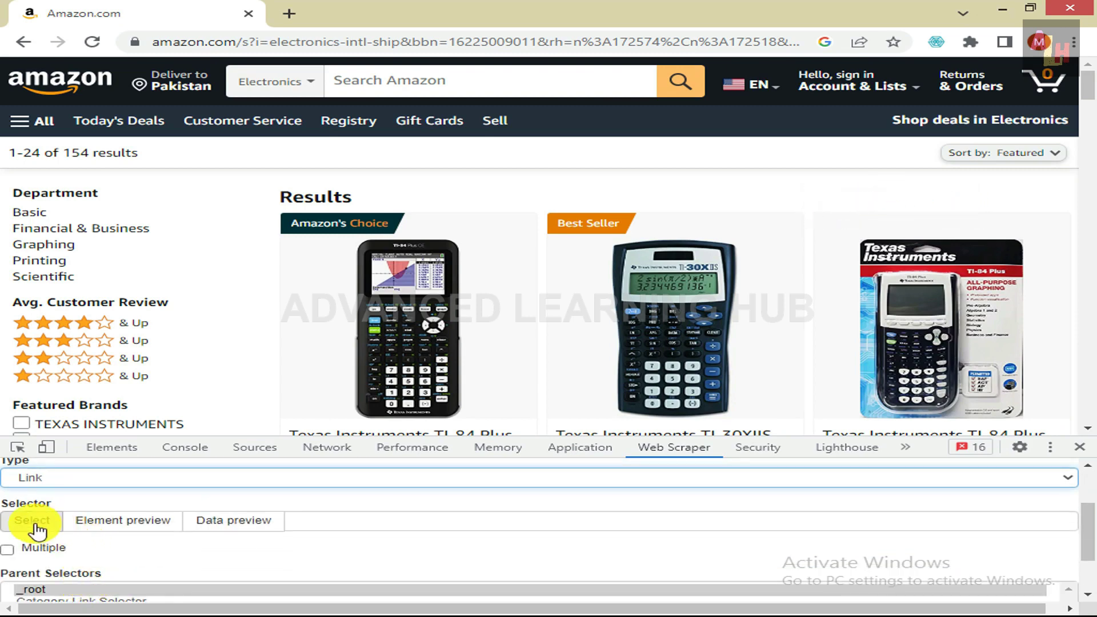
{"action": "left_click", "coordinate": [33, 522]}
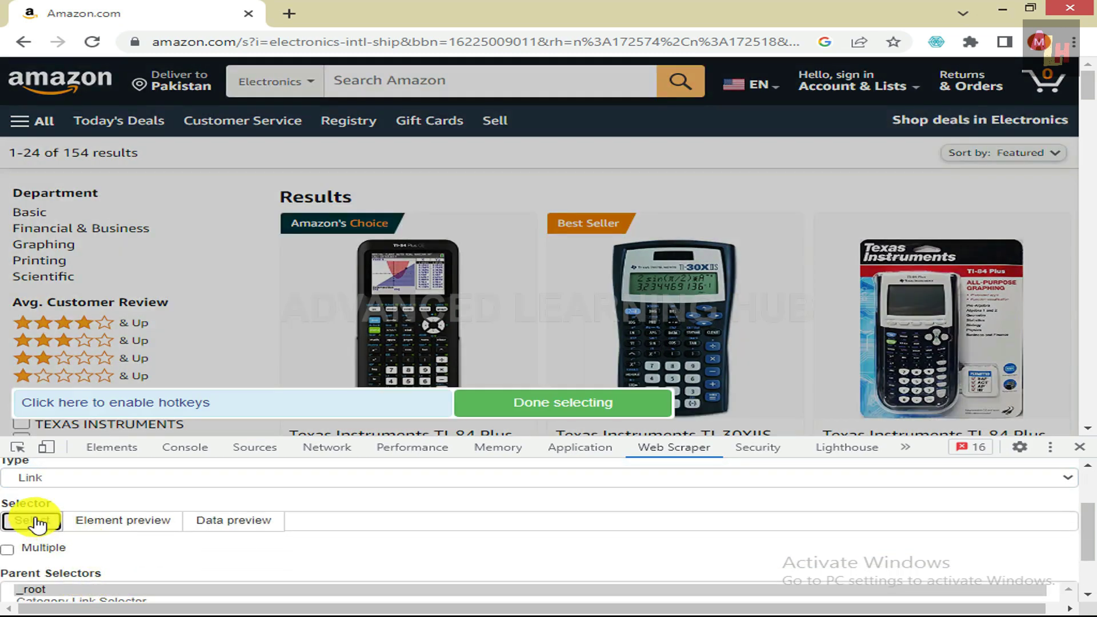
{"action": "left_click", "coordinate": [35, 217]}
{"action": "left_click", "coordinate": [49, 232]}
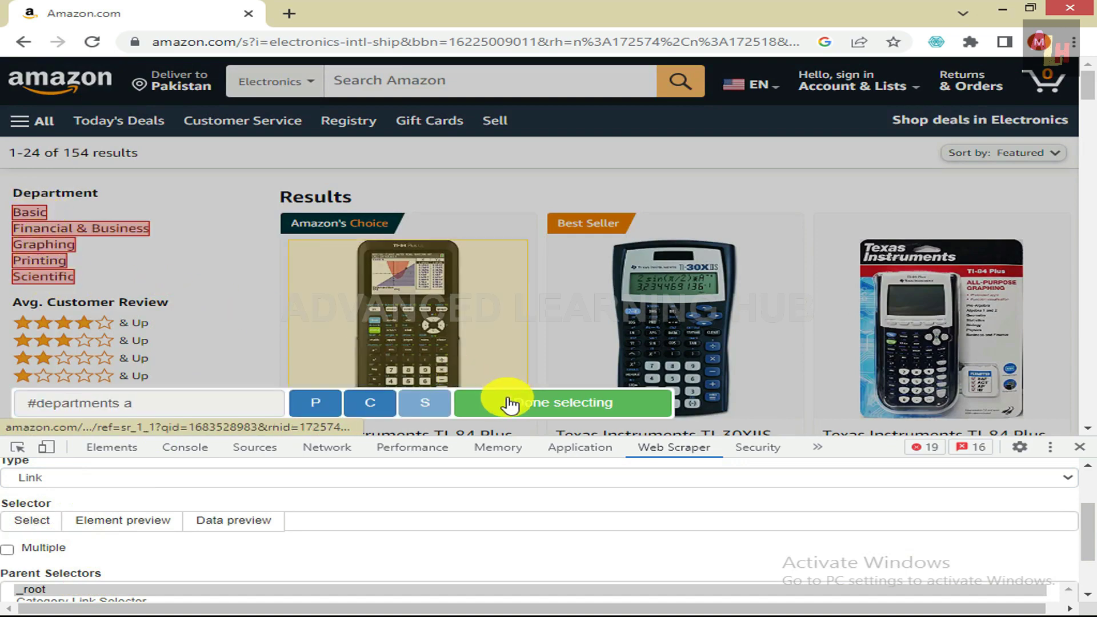
{"action": "left_click", "coordinate": [547, 408]}
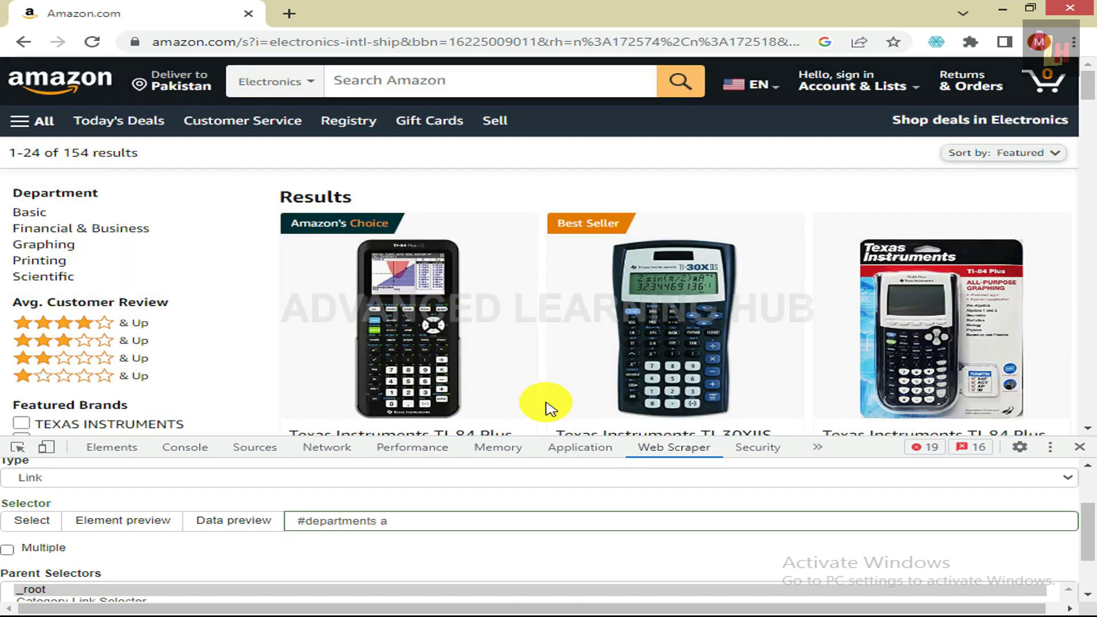
- Enable Multiple for the sub-category link selector, choose Category Link Selector as its parent, and save it
{"action": "left_click", "coordinate": [7, 551]}
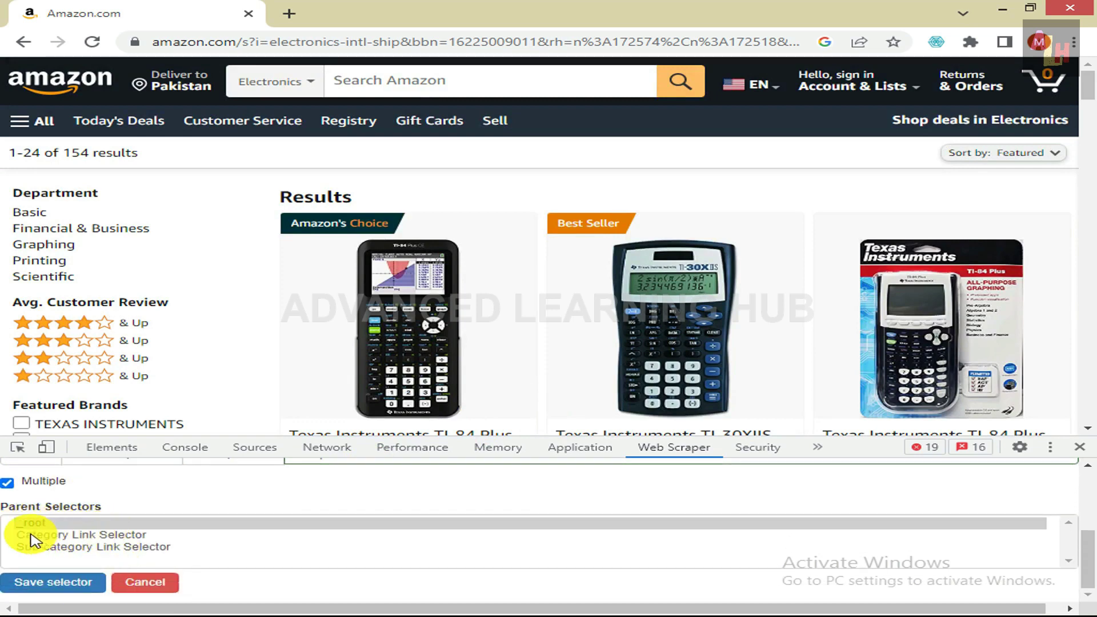
{"action": "left_click", "coordinate": [74, 535]}
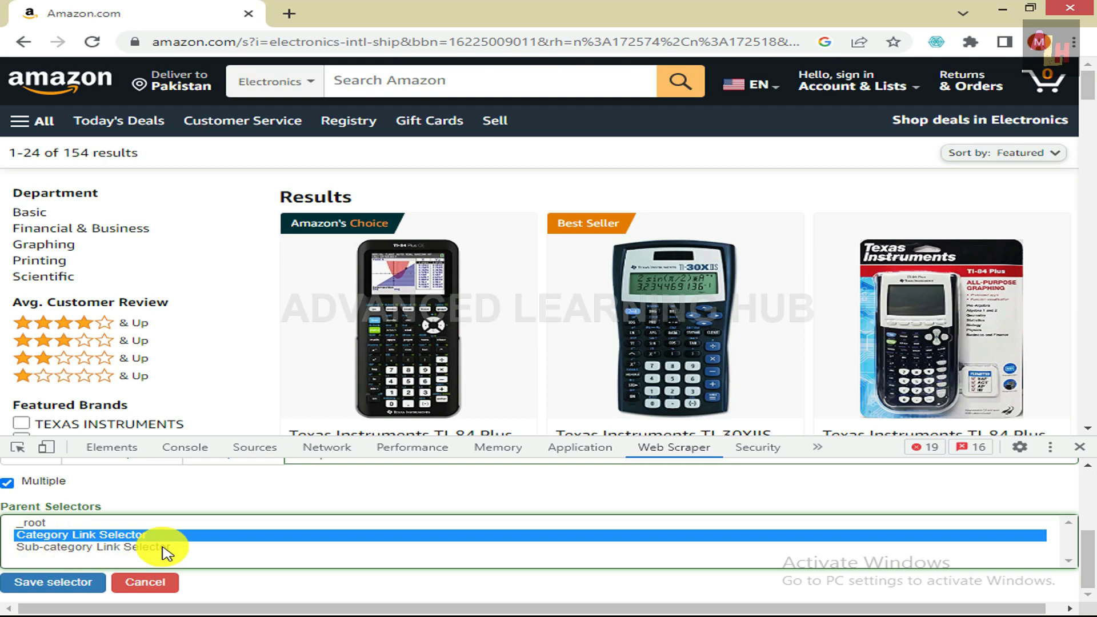
{"action": "left_click", "coordinate": [53, 589]}
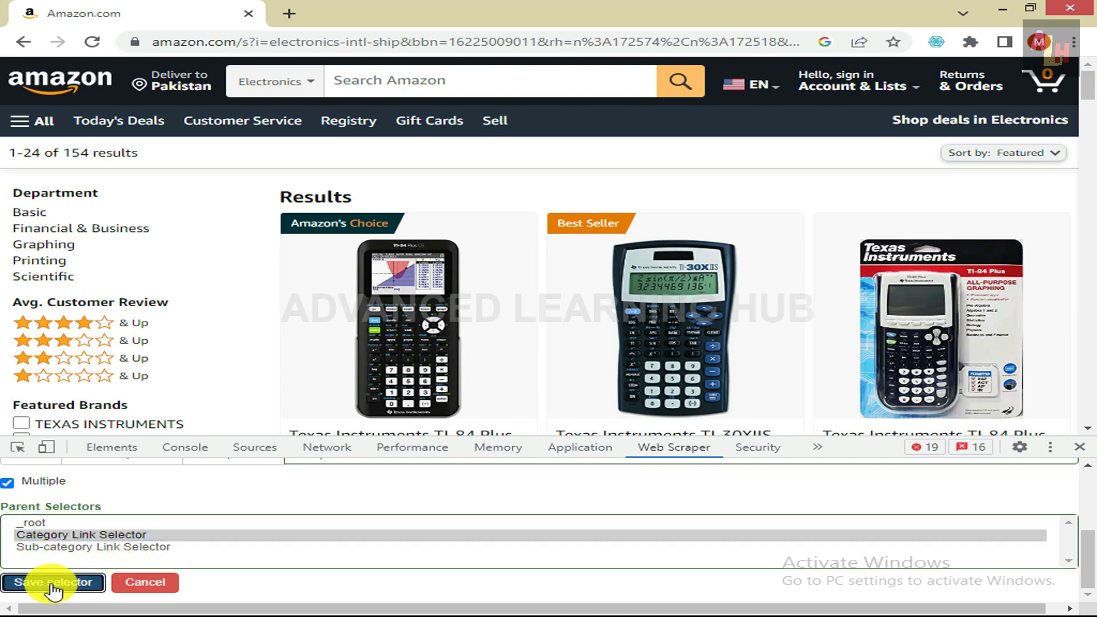
- Preview the elements matched by Sub-category Link Selector and examine its data preview
{"action": "left_click", "coordinate": [821, 554]}
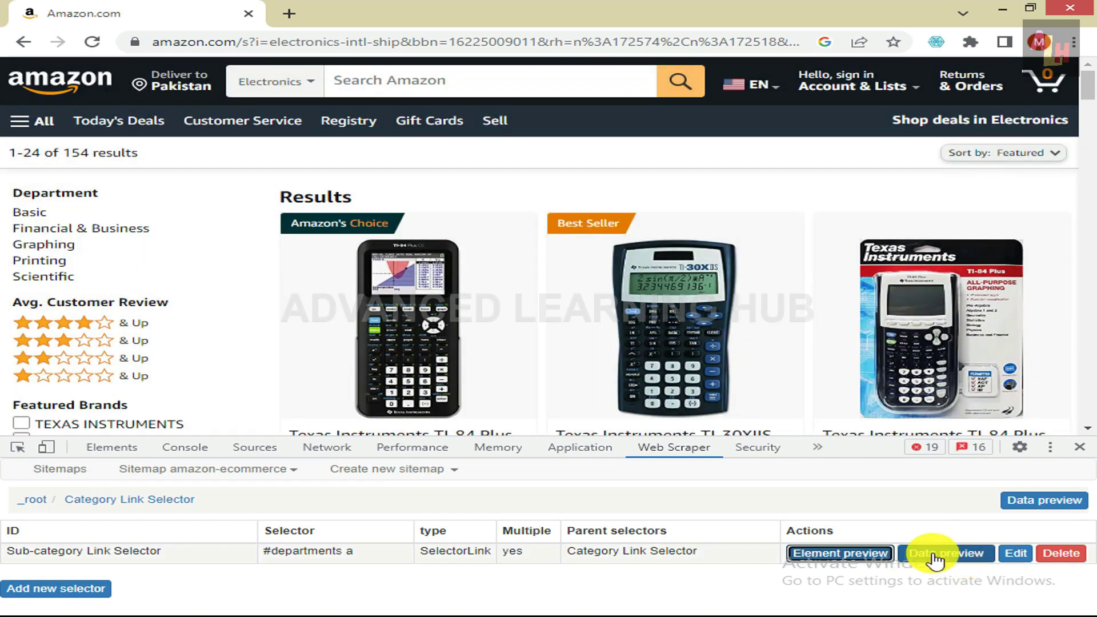
{"action": "left_click", "coordinate": [935, 555]}
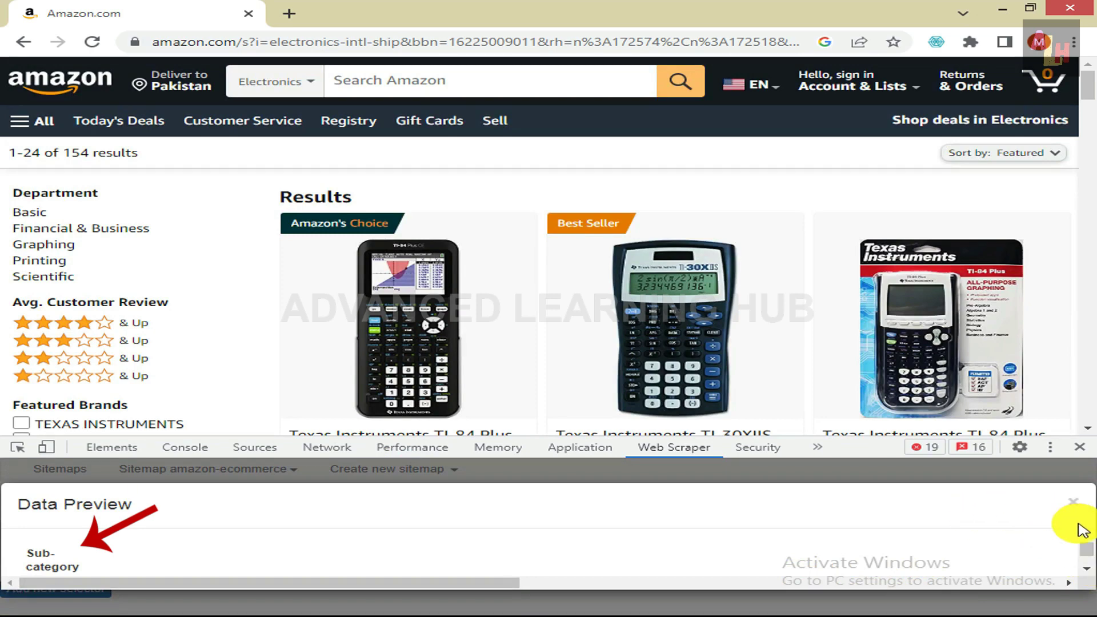
{"action": "left_click", "coordinate": [1087, 570]}
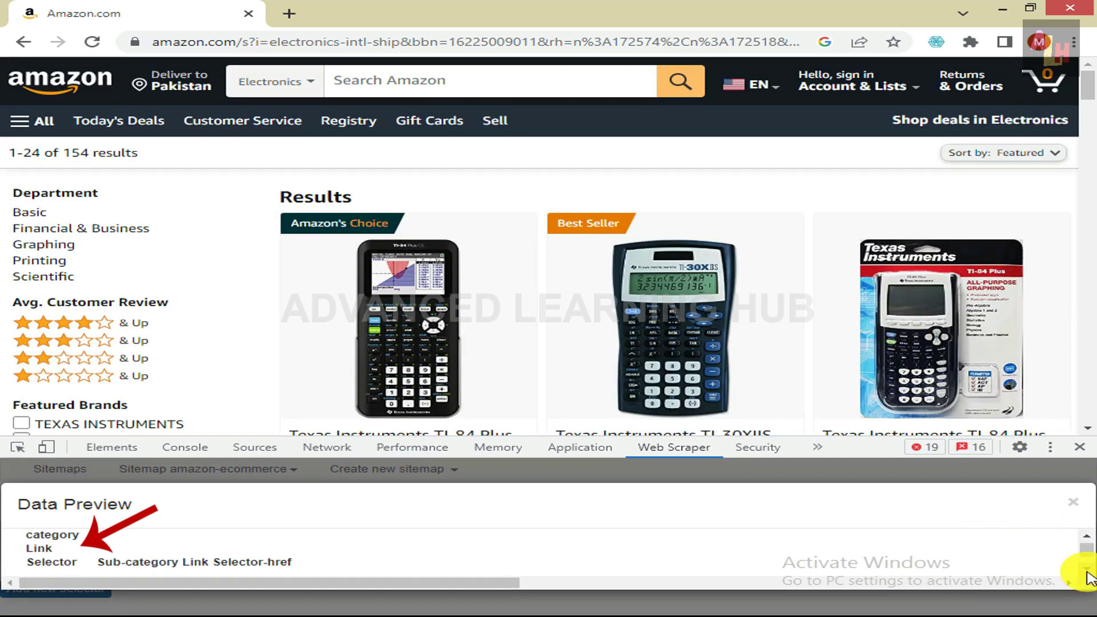
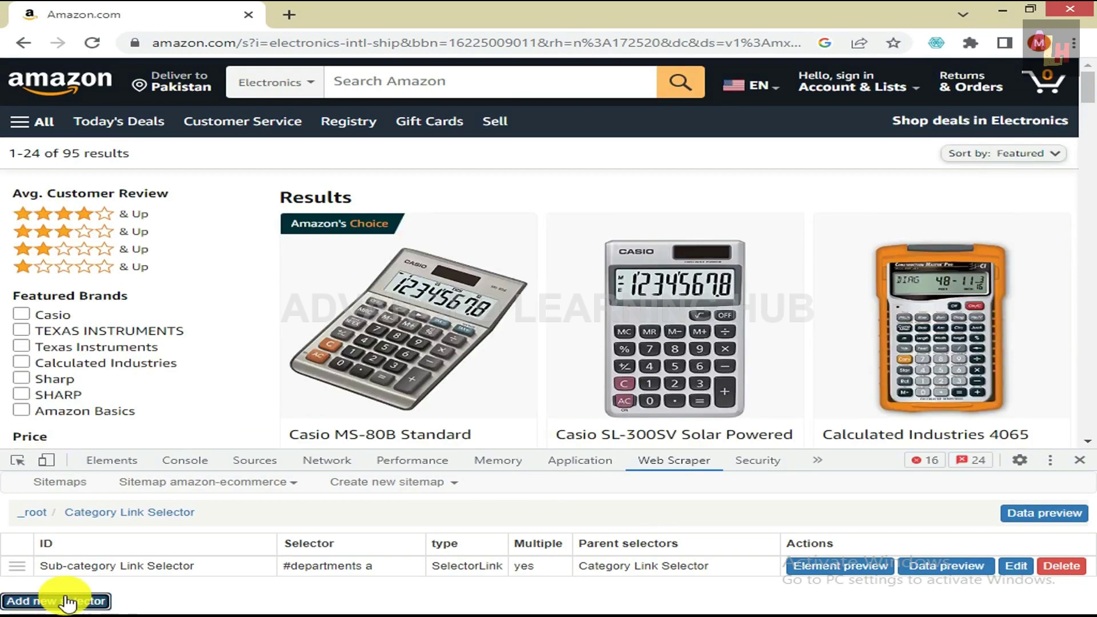
- Add a new selector with the id "Element Selector", type Element and Multiple enabled
{"action": "type", "text": "E"}
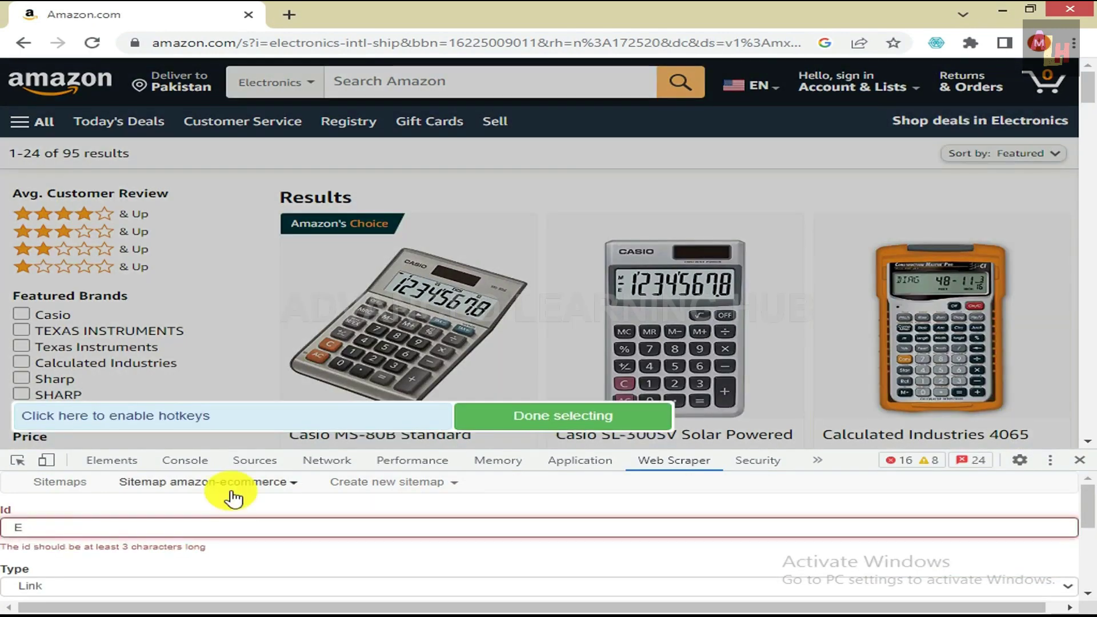
{"action": "type", "text": "lement Selector"}
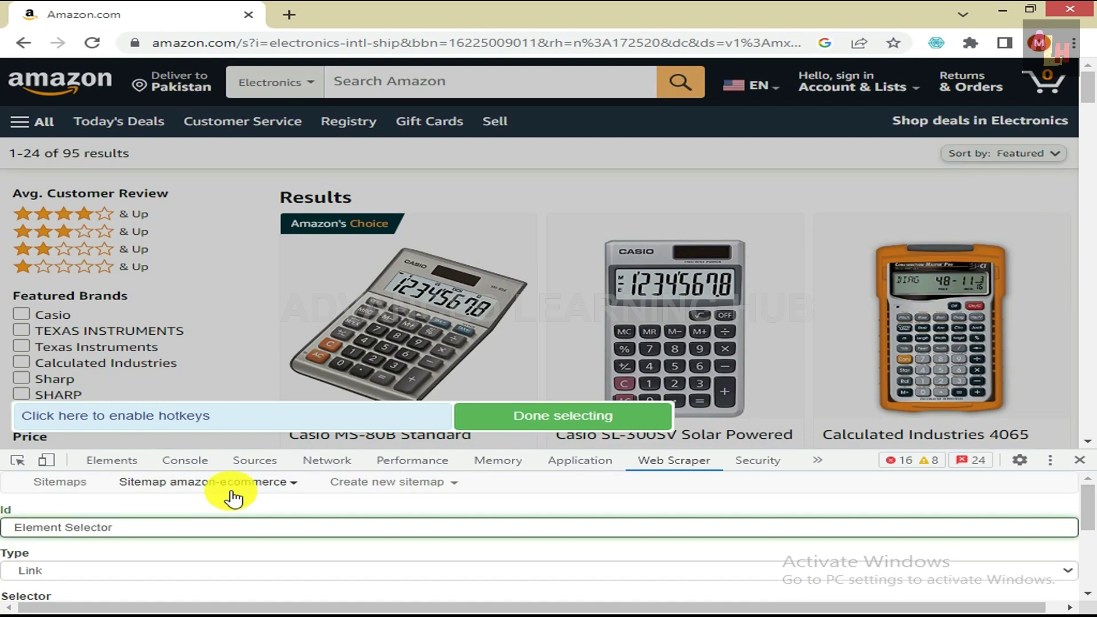
{"action": "left_click", "coordinate": [44, 570]}
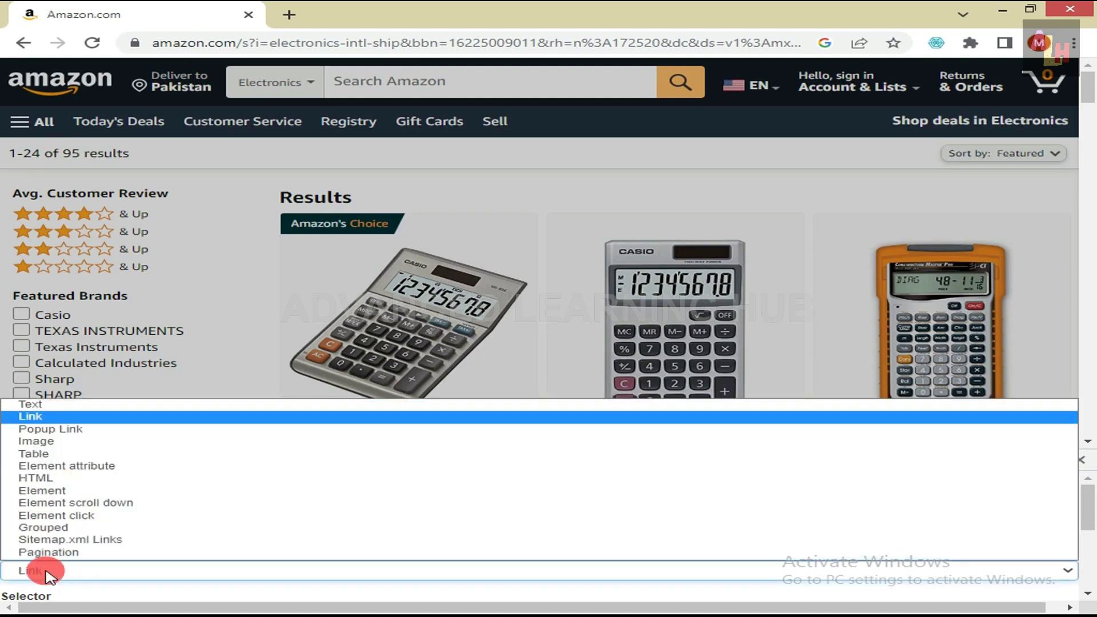
{"action": "left_click", "coordinate": [70, 491]}
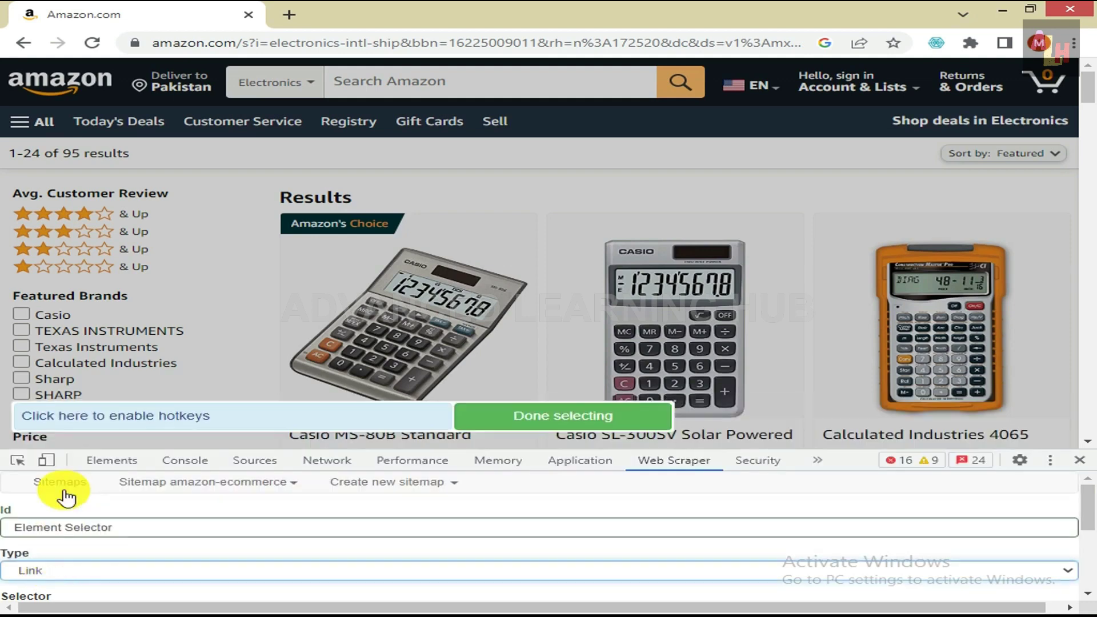
{"action": "scroll", "coordinate": [90, 560], "scroll_direction": "down", "scroll_amount": 1}
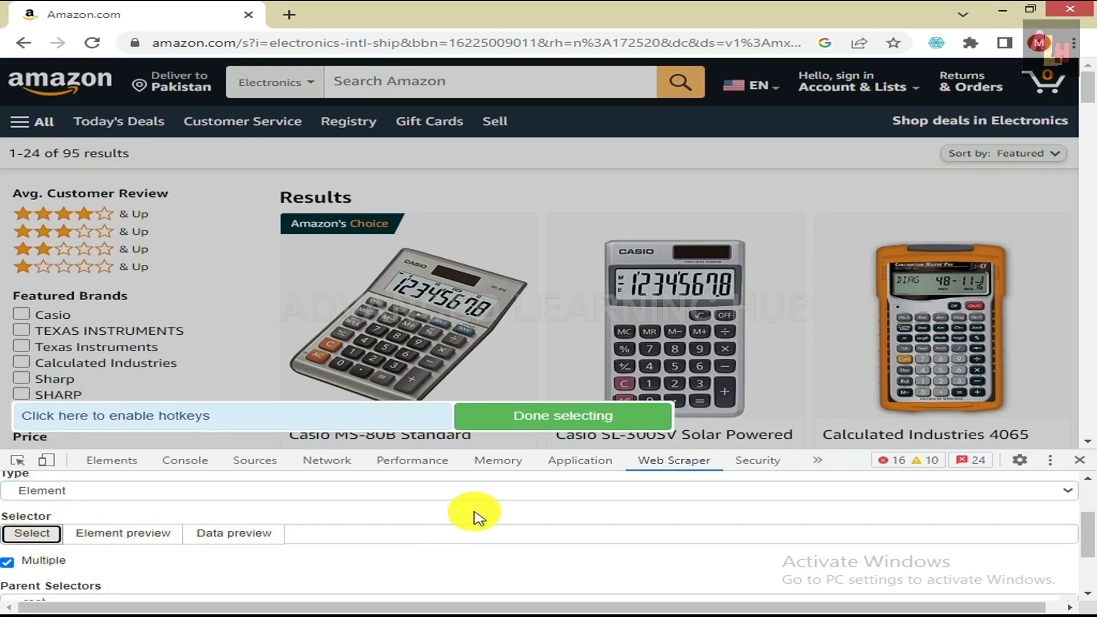
- Select the first calculator's image for Element Selector and expand the selection to its parent elements until it covers the whole product card
{"action": "scroll", "coordinate": [490, 243], "scroll_direction": "down", "scroll_amount": 1}
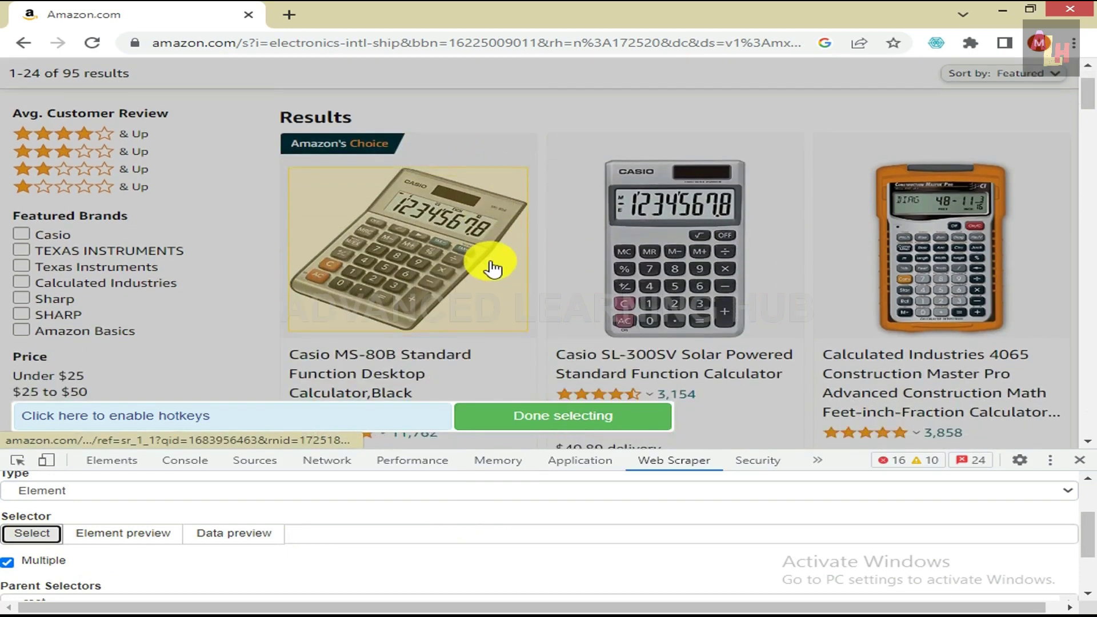
{"action": "scroll", "coordinate": [492, 263], "scroll_direction": "down", "scroll_amount": 1}
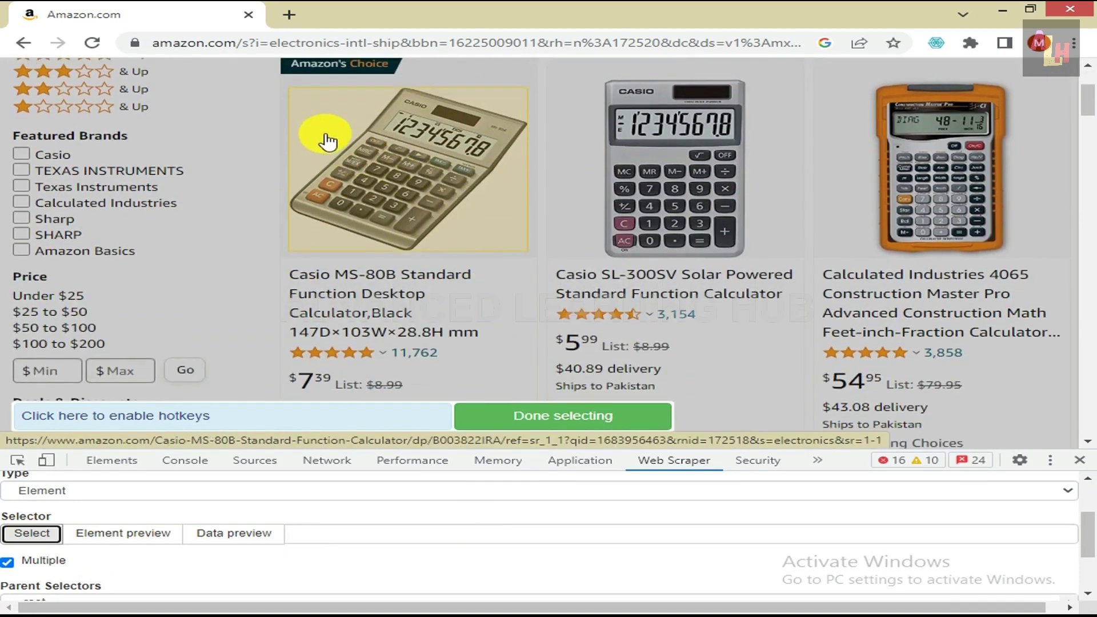
{"action": "left_click", "coordinate": [328, 141]}
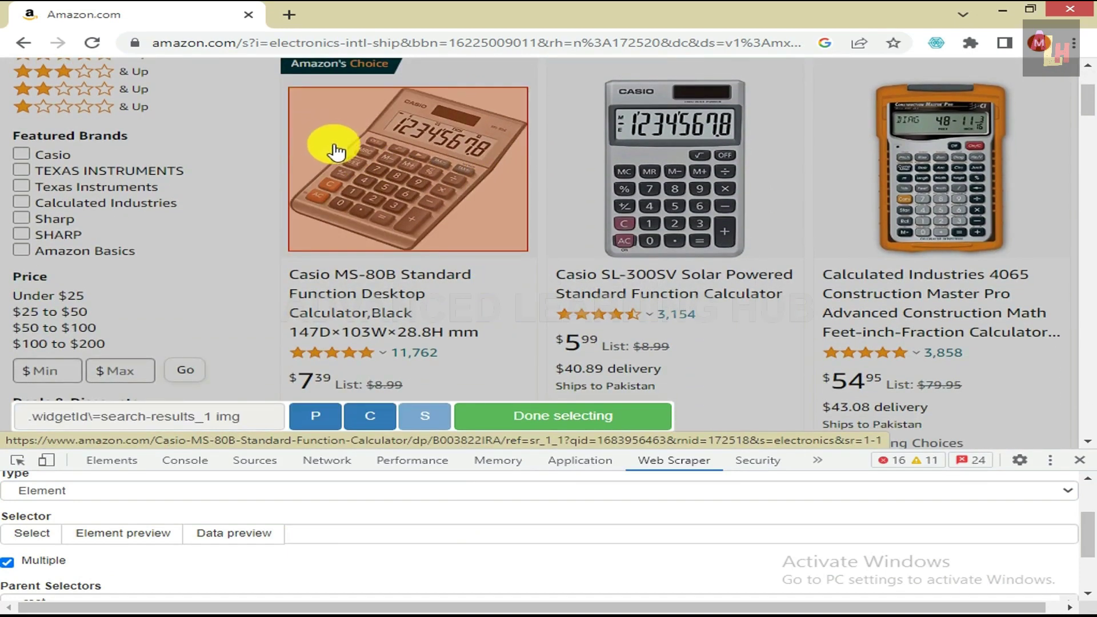
{"action": "left_click", "coordinate": [318, 419]}
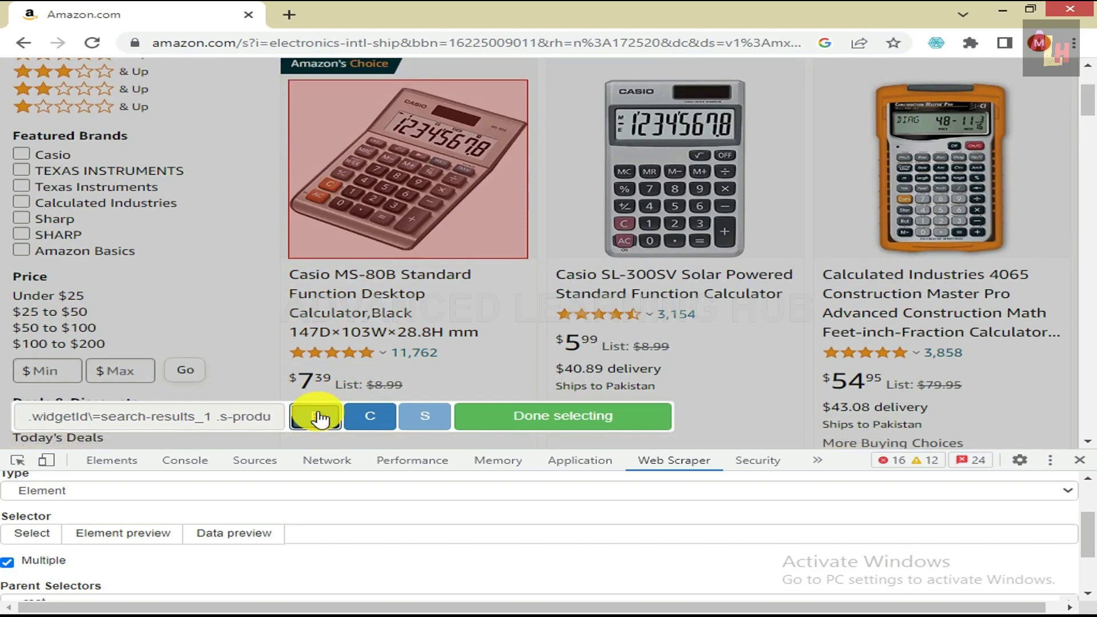
{"action": "left_click", "coordinate": [318, 419]}
{"action": "left_click", "coordinate": [318, 419]}
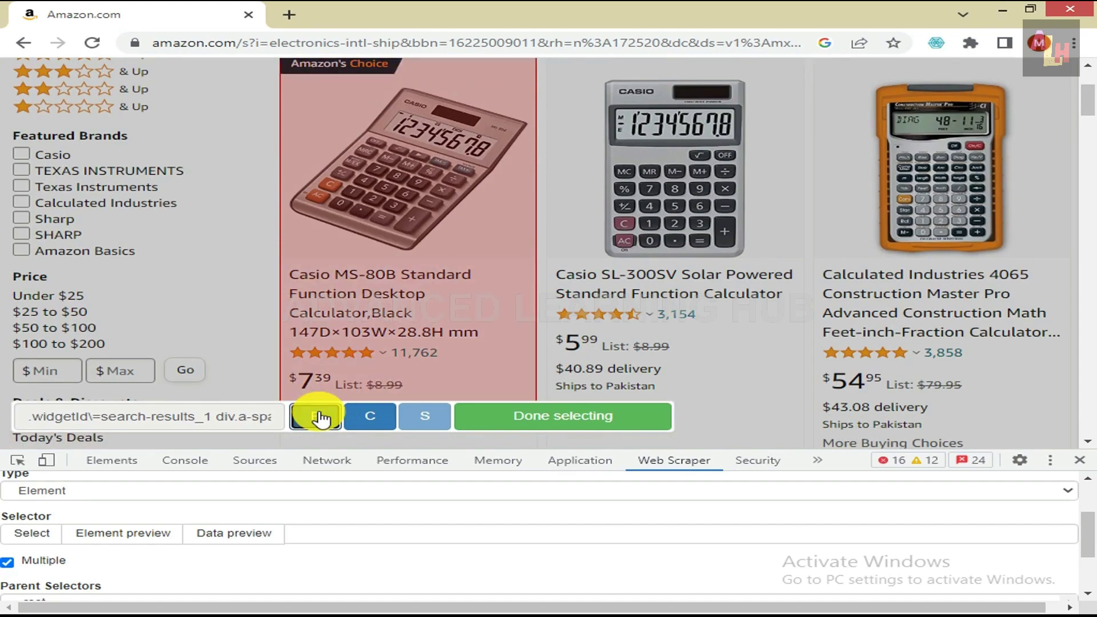
{"action": "scroll", "coordinate": [443, 360], "scroll_direction": "down", "scroll_amount": 2}
{"action": "scroll", "coordinate": [451, 359], "scroll_direction": "up", "scroll_amount": 3}
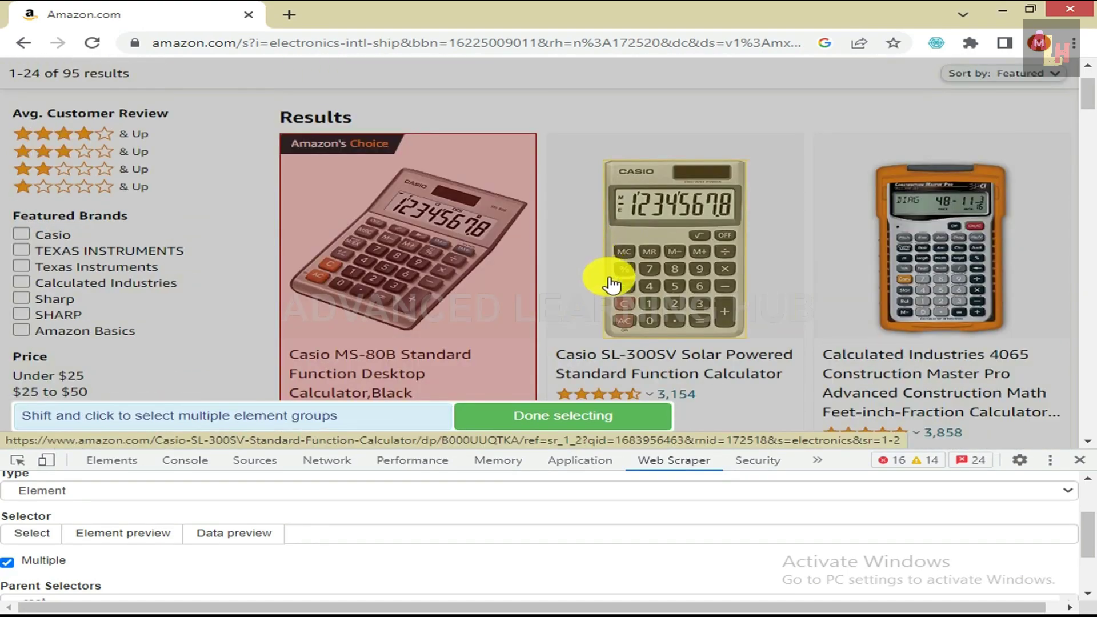
- Add the second and third product cards so that all product cards are matched, and finish selecting the elements
{"action": "scroll", "coordinate": [612, 283], "scroll_direction": "down", "scroll_amount": 1}
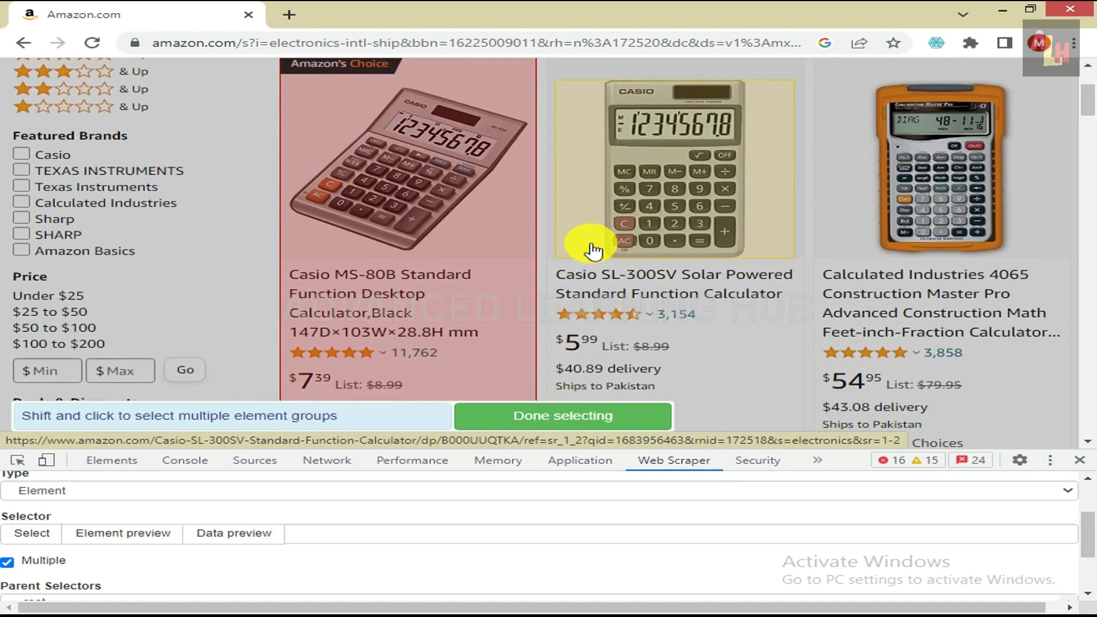
{"action": "left_click", "coordinate": [593, 251]}
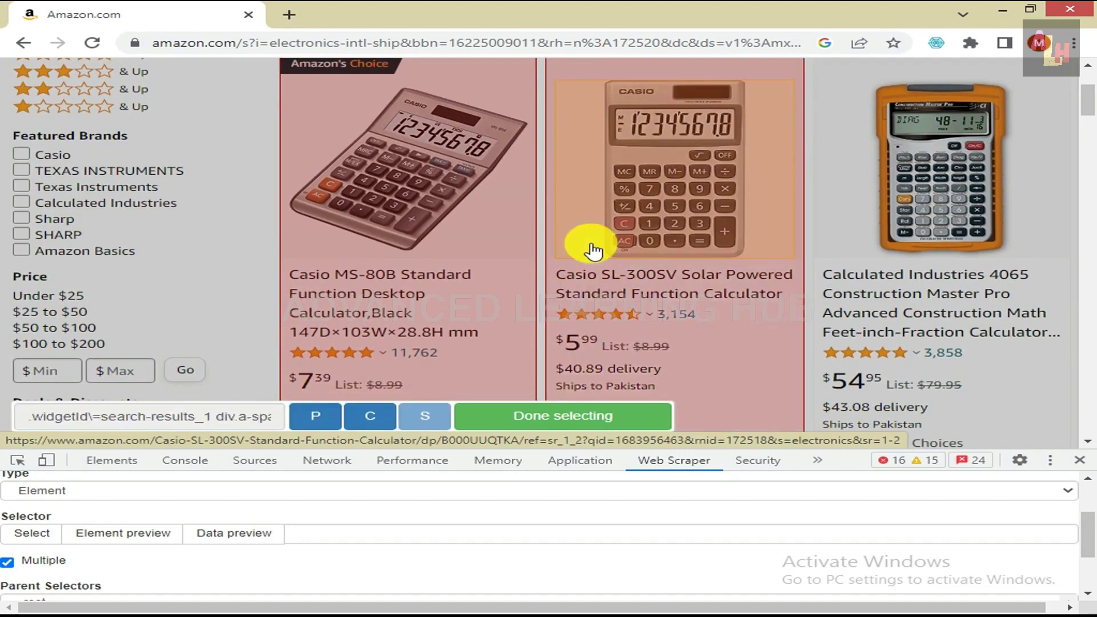
{"action": "left_click", "coordinate": [866, 237]}
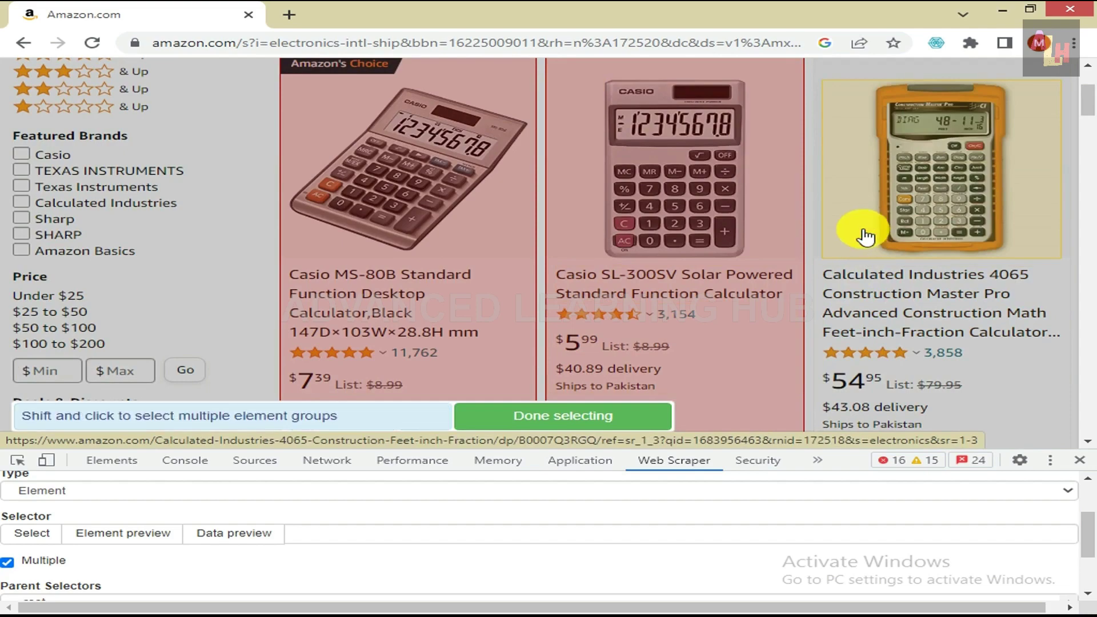
{"action": "left_click", "coordinate": [865, 235]}
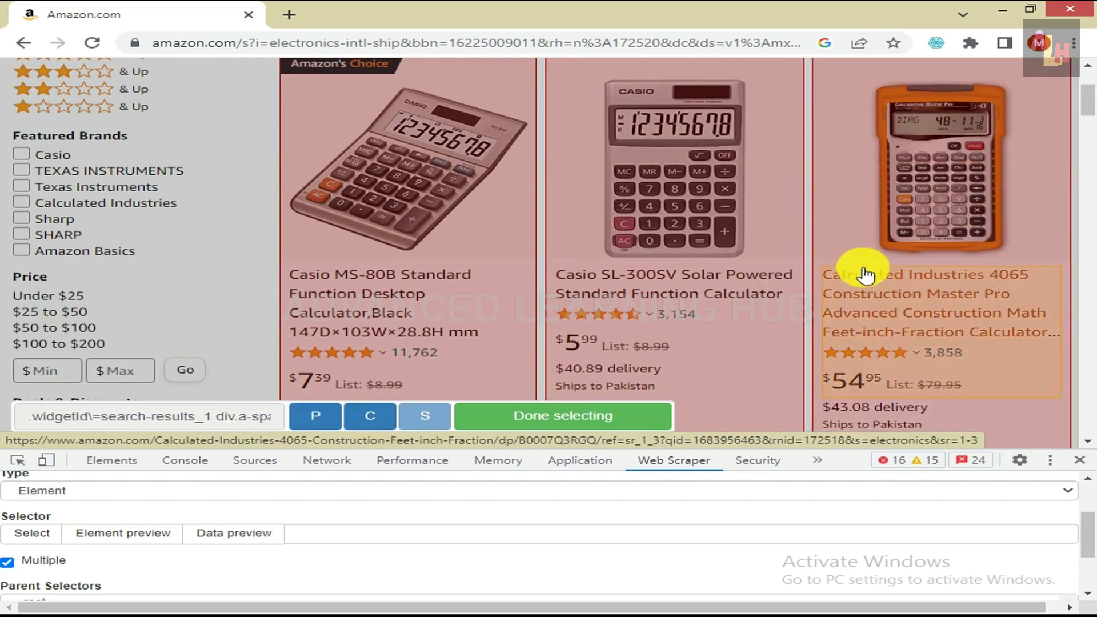
{"action": "scroll", "coordinate": [866, 274], "scroll_direction": "down", "scroll_amount": 5}
{"action": "scroll", "coordinate": [790, 298], "scroll_direction": "down", "scroll_amount": 15}
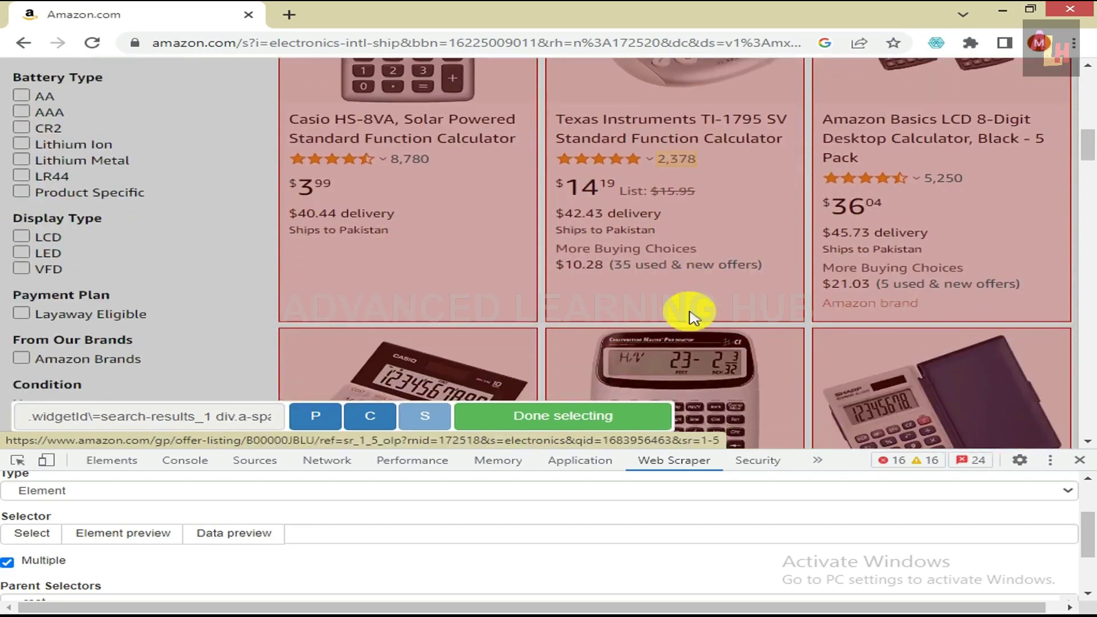
{"action": "scroll", "coordinate": [702, 324], "scroll_direction": "down", "scroll_amount": 20}
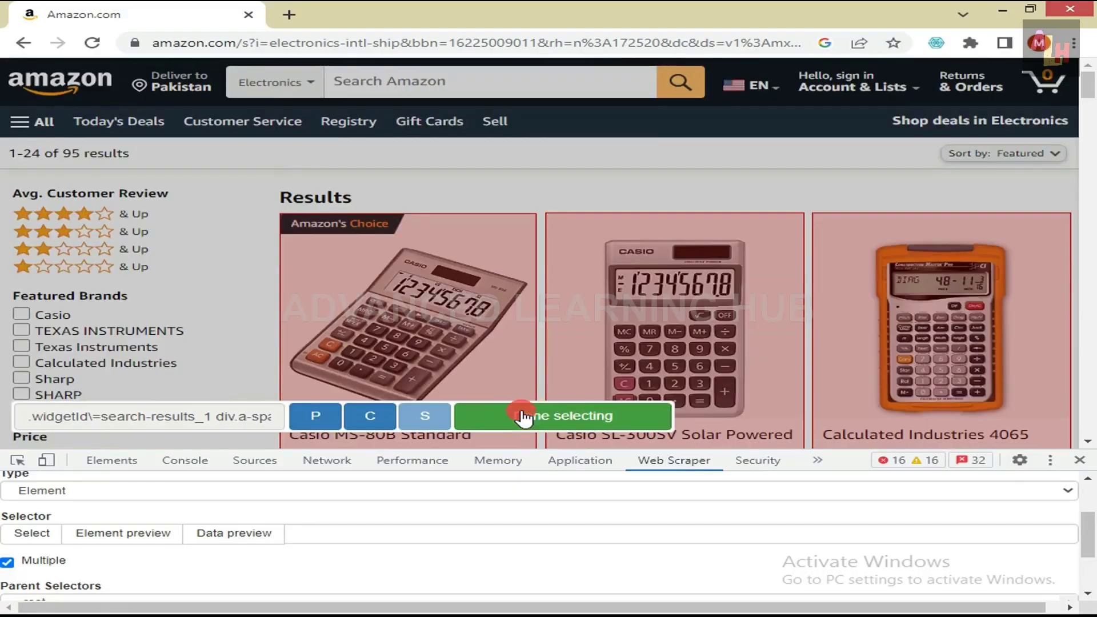
{"action": "left_click", "coordinate": [522, 413]}
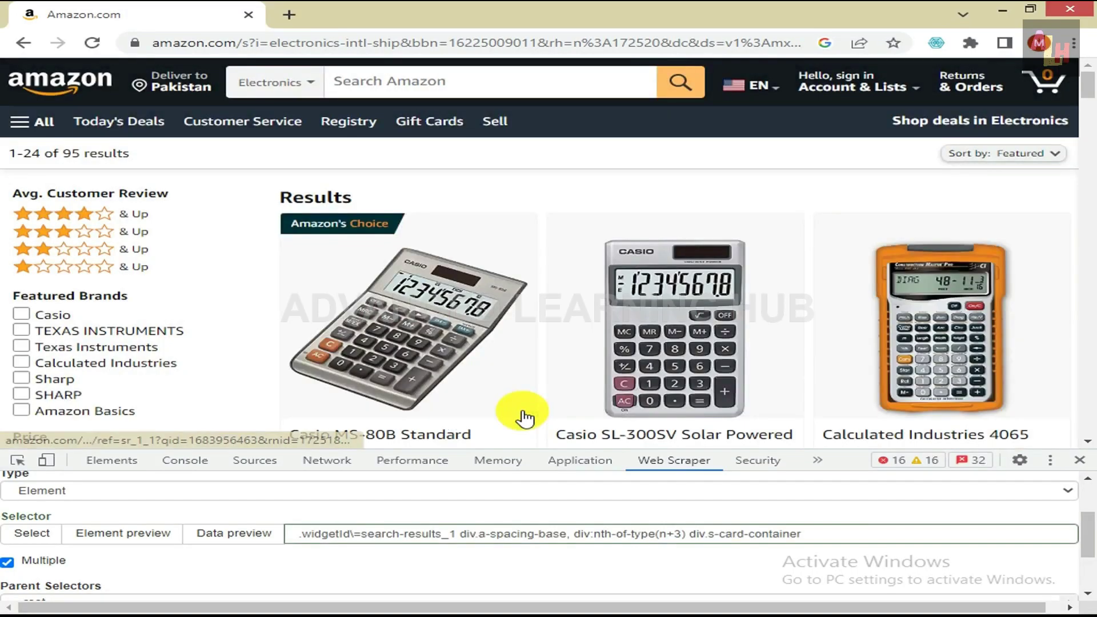
- Choose Sub-category Link Selector as the only parent of Element Selector and save it
{"action": "scroll", "coordinate": [160, 538], "scroll_direction": "down", "scroll_amount": 2}
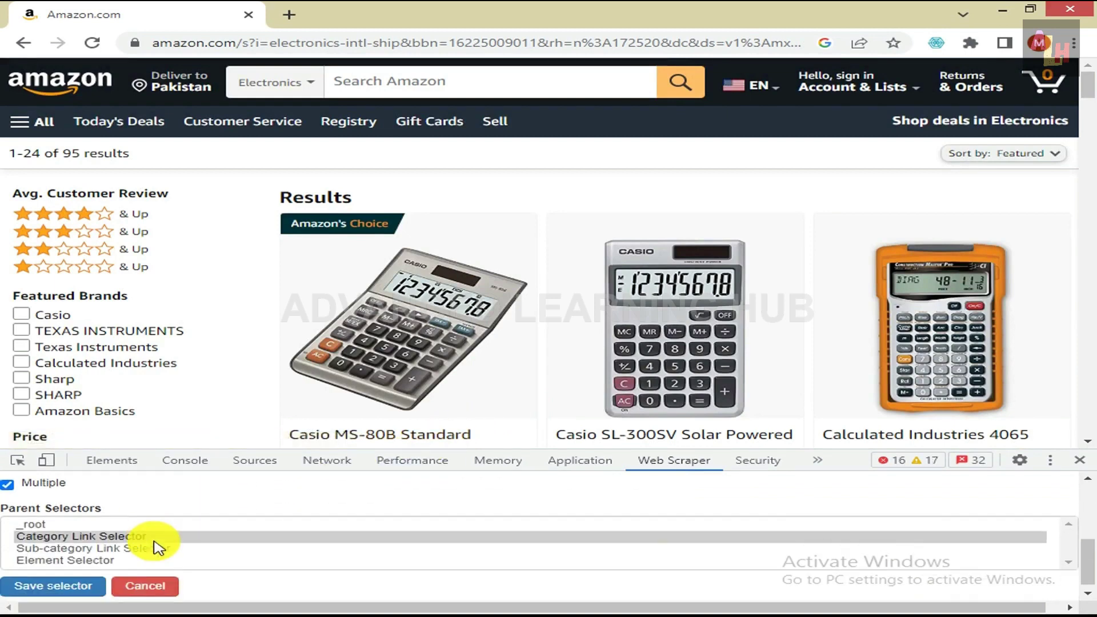
{"action": "left_click", "coordinate": [8, 480]}
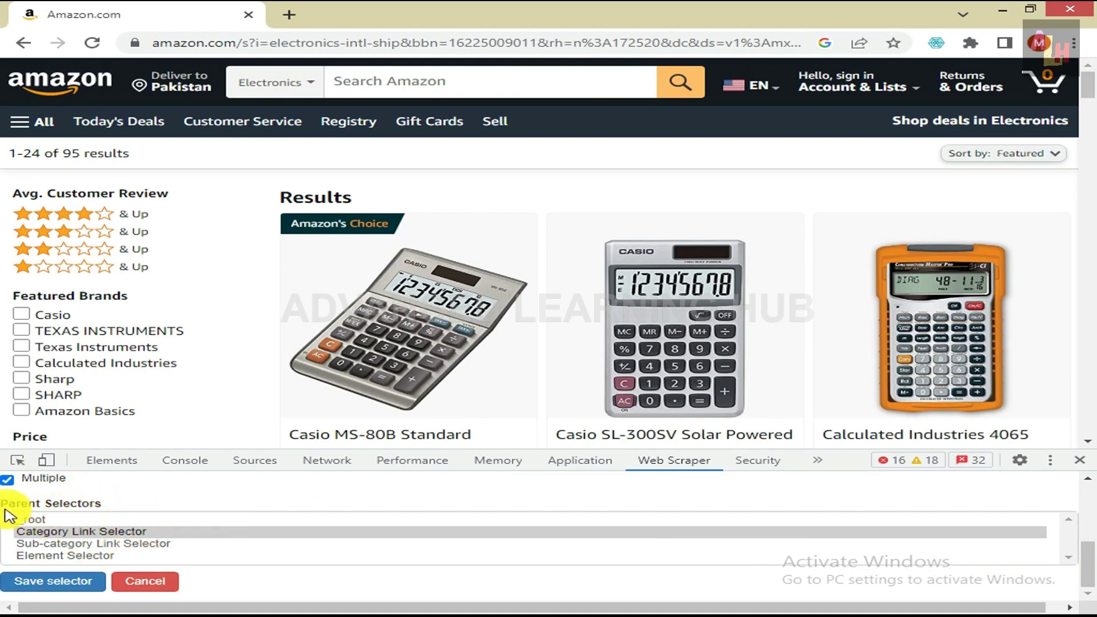
{"action": "left_click", "coordinate": [81, 545]}
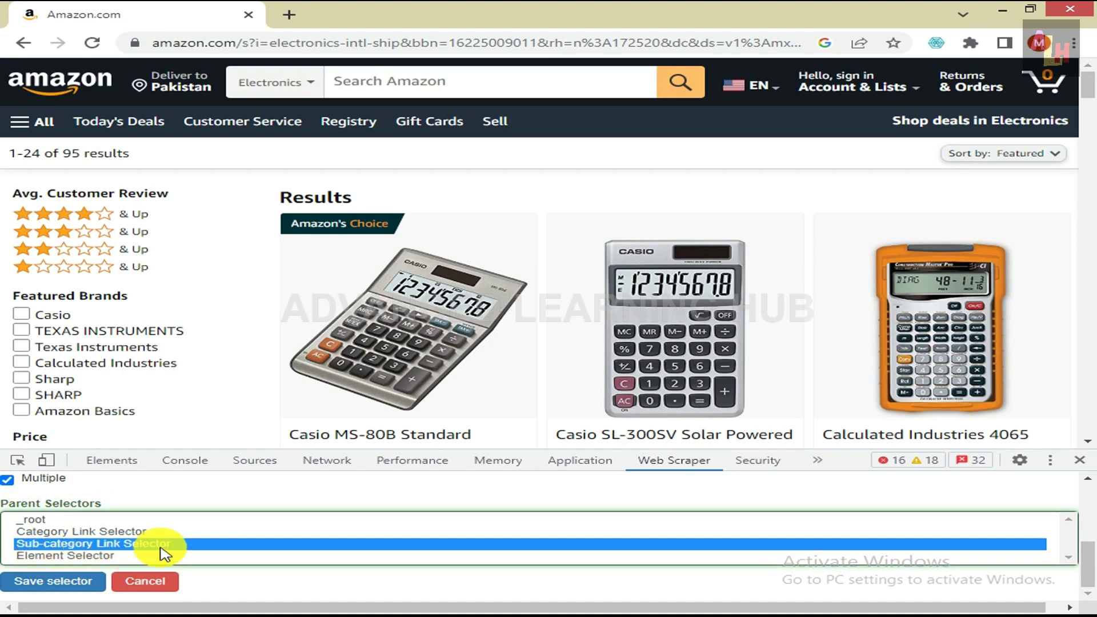
{"action": "left_click", "coordinate": [60, 581]}
- Open Sub-category Link Selector and preview the product cards matched by Element Selector down the results page
{"action": "left_click", "coordinate": [131, 570]}
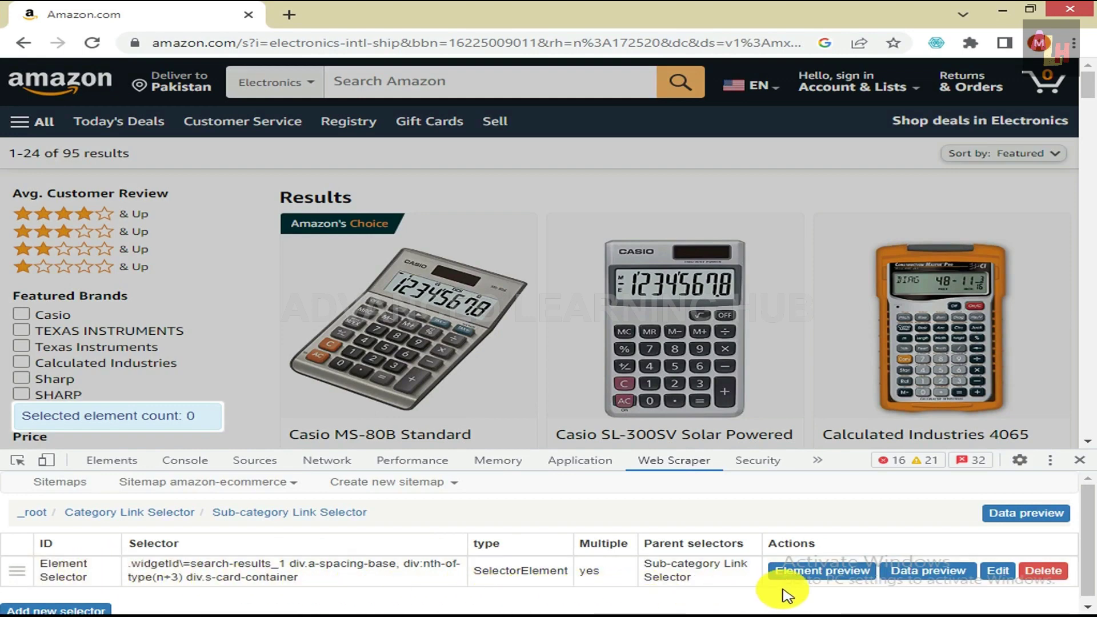
{"action": "left_click", "coordinate": [836, 571]}
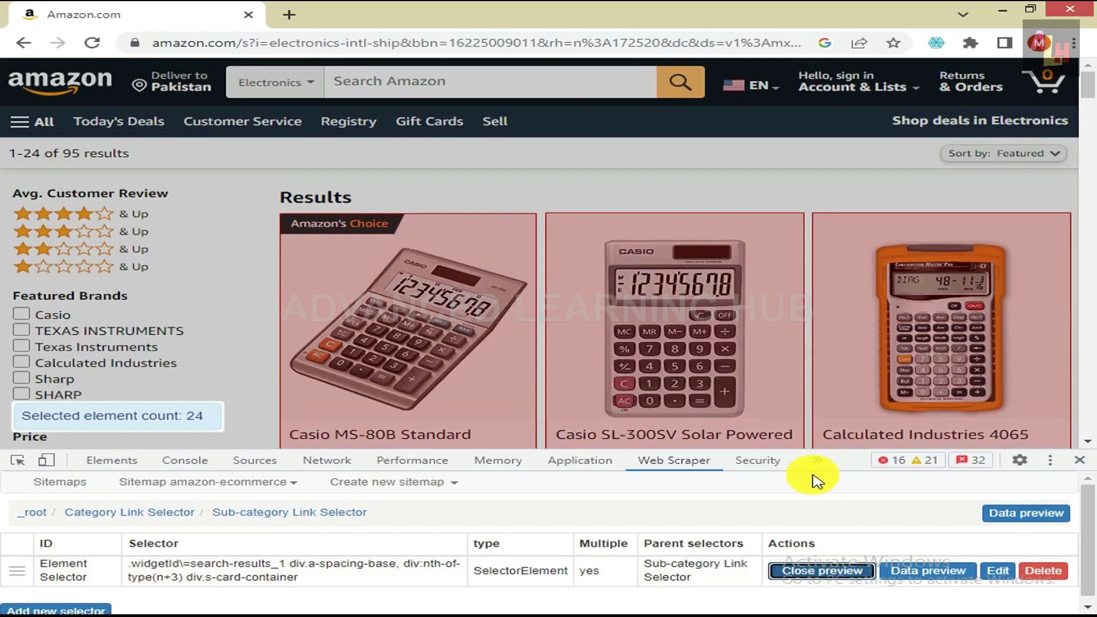
{"action": "scroll", "coordinate": [804, 373], "scroll_direction": "down", "scroll_amount": 5}
{"action": "scroll", "coordinate": [804, 372], "scroll_direction": "down", "scroll_amount": 20}
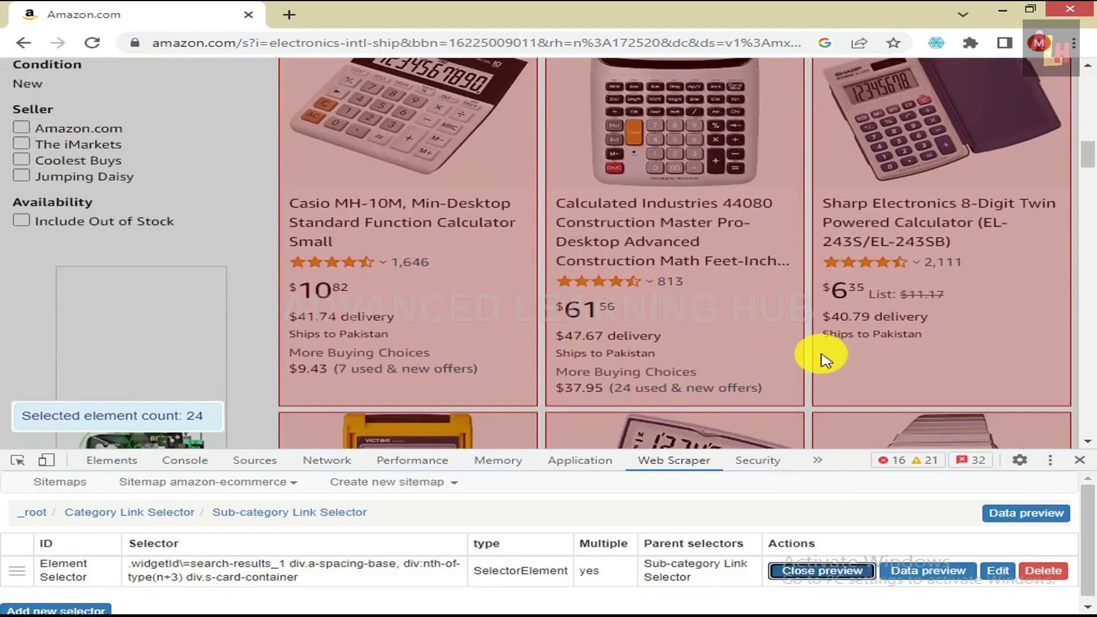
- Close the element preview of Element Selector and open its data preview
{"action": "scroll", "coordinate": [833, 332], "scroll_direction": "up", "scroll_amount": 20}
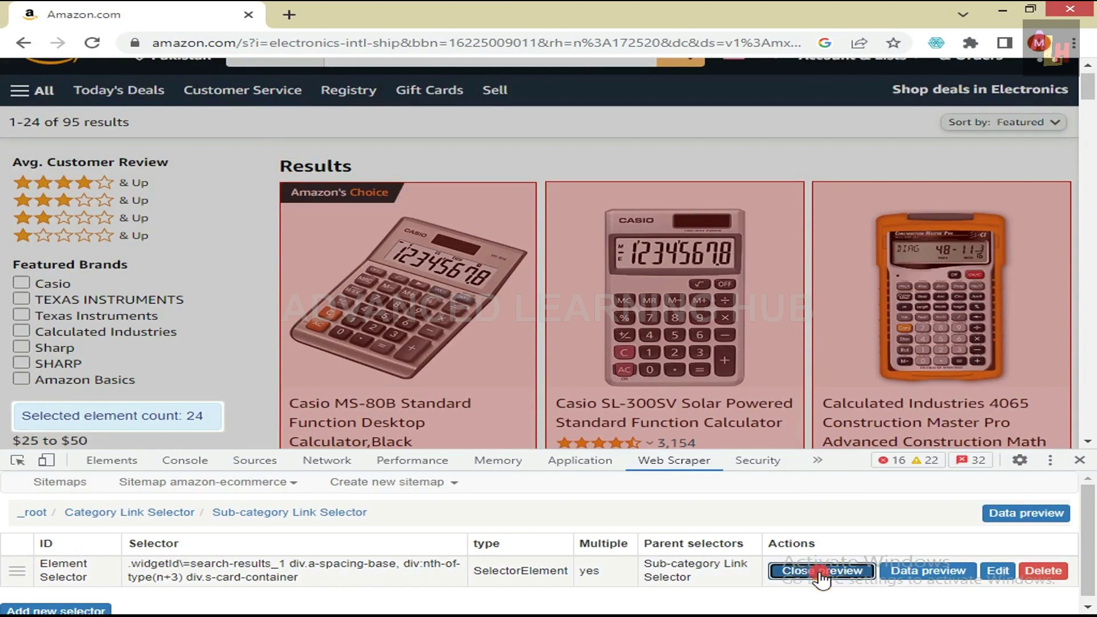
{"action": "left_click", "coordinate": [821, 572]}
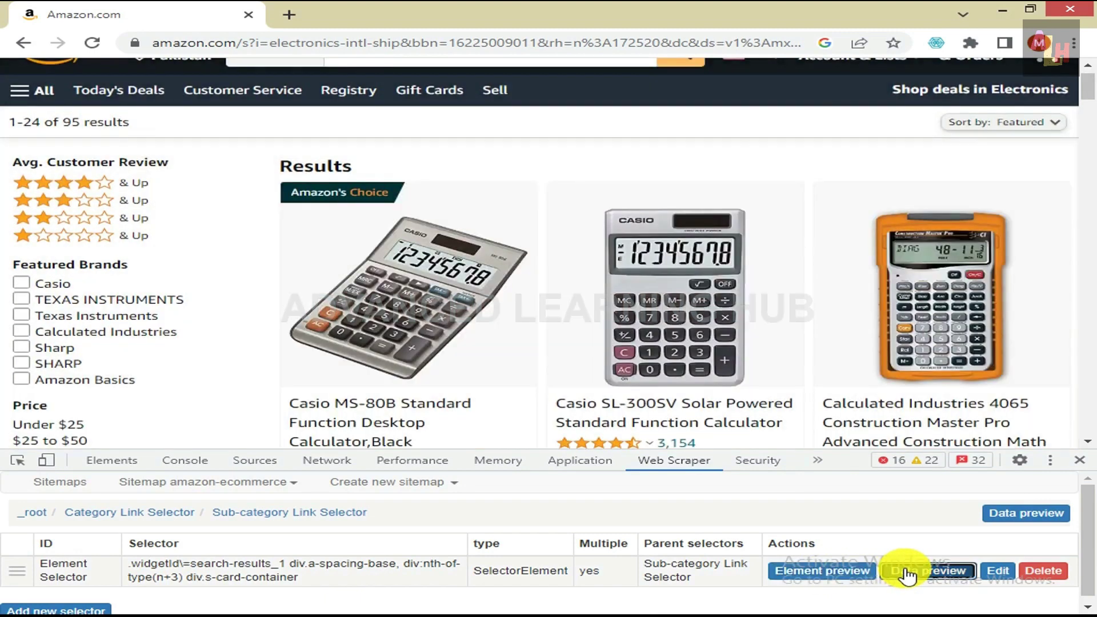
{"action": "left_click", "coordinate": [909, 570]}
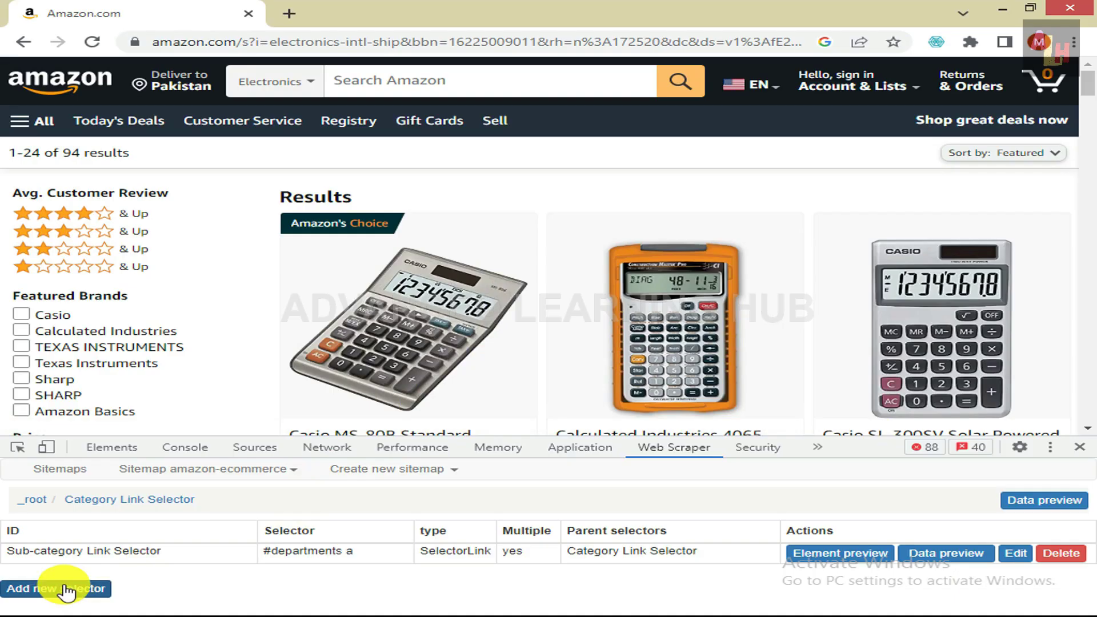
- Add a new selector with the Id Model and the type Text
{"action": "left_click", "coordinate": [68, 590]}
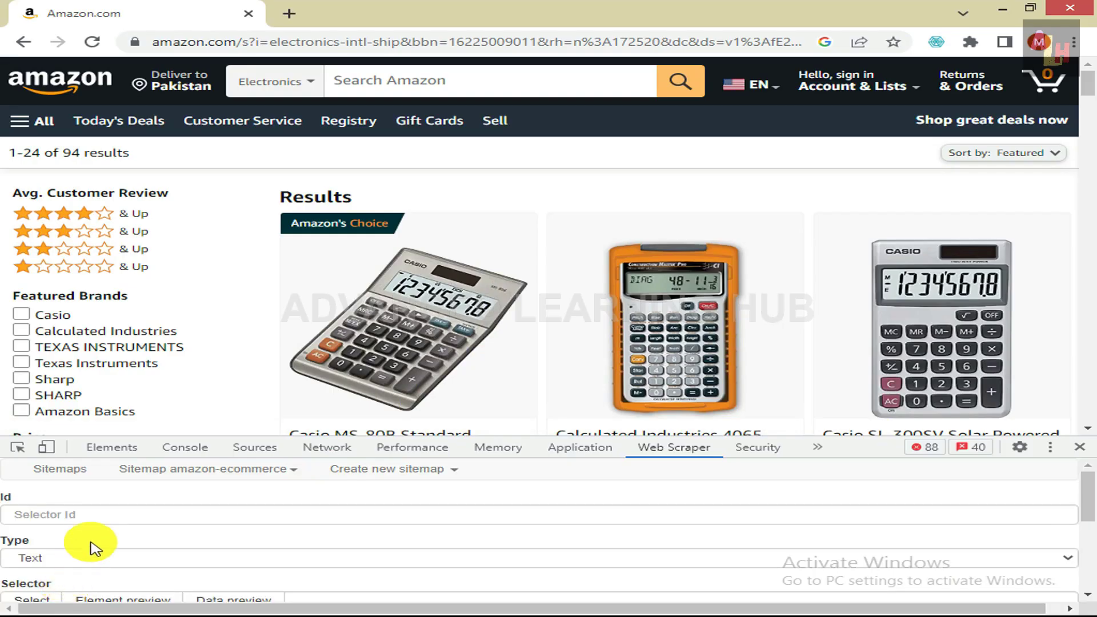
{"action": "left_click", "coordinate": [83, 517]}
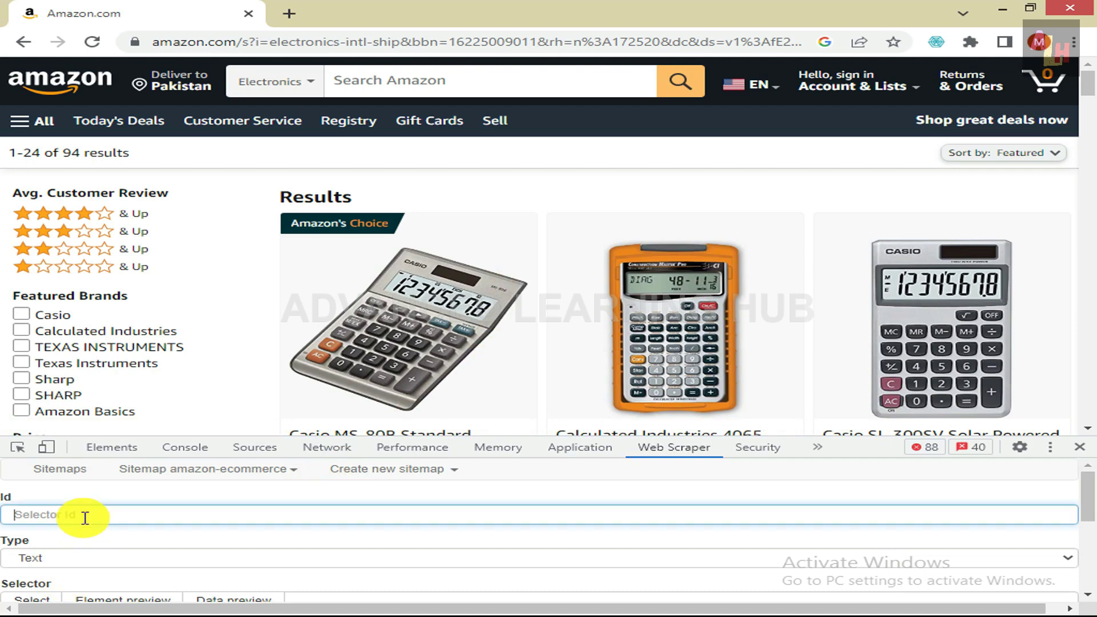
{"action": "type", "text": "Mod"}
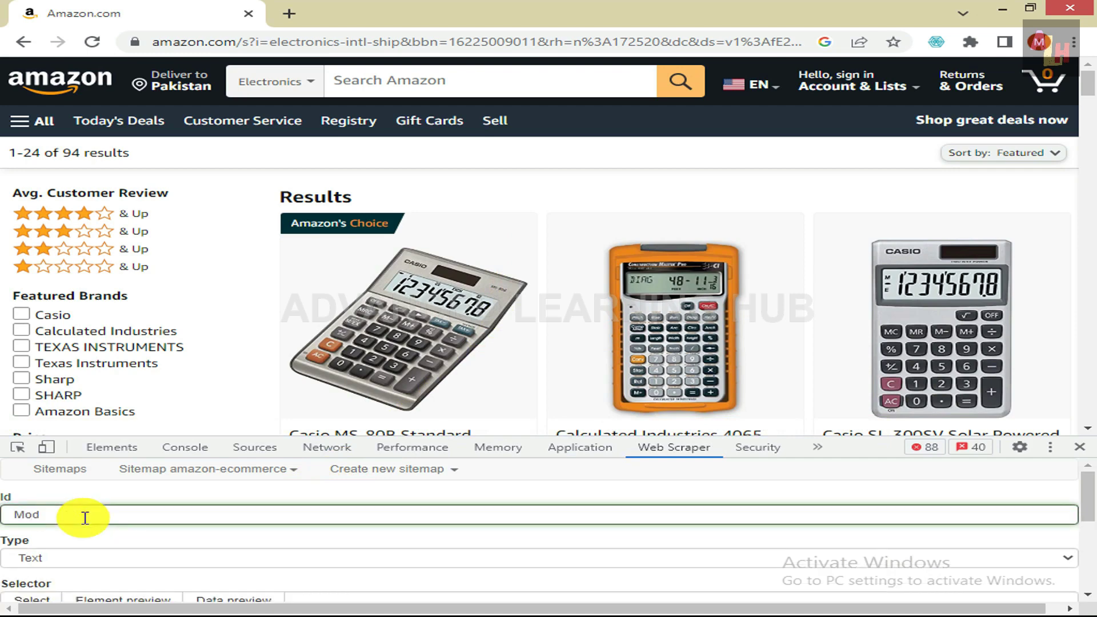
{"action": "type", "text": "el"}
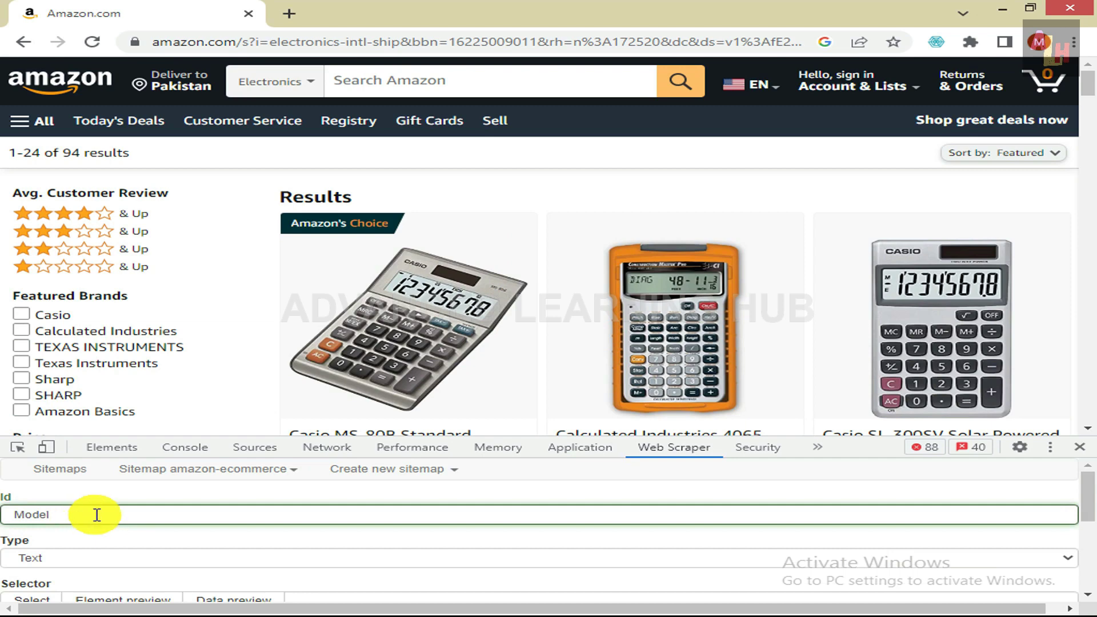
{"action": "left_click", "coordinate": [64, 560]}
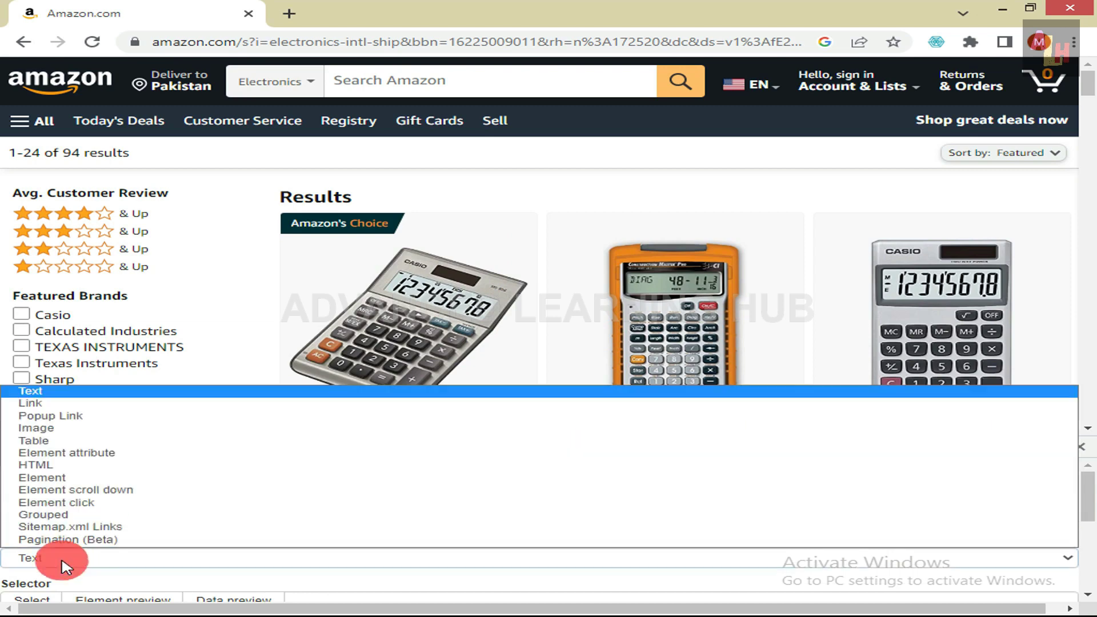
{"action": "left_click", "coordinate": [33, 559]}
- Select the title of the first calculator, Casio MS-80B, as the element for Model and finish selecting
{"action": "scroll", "coordinate": [73, 582], "scroll_direction": "down", "scroll_amount": 2}
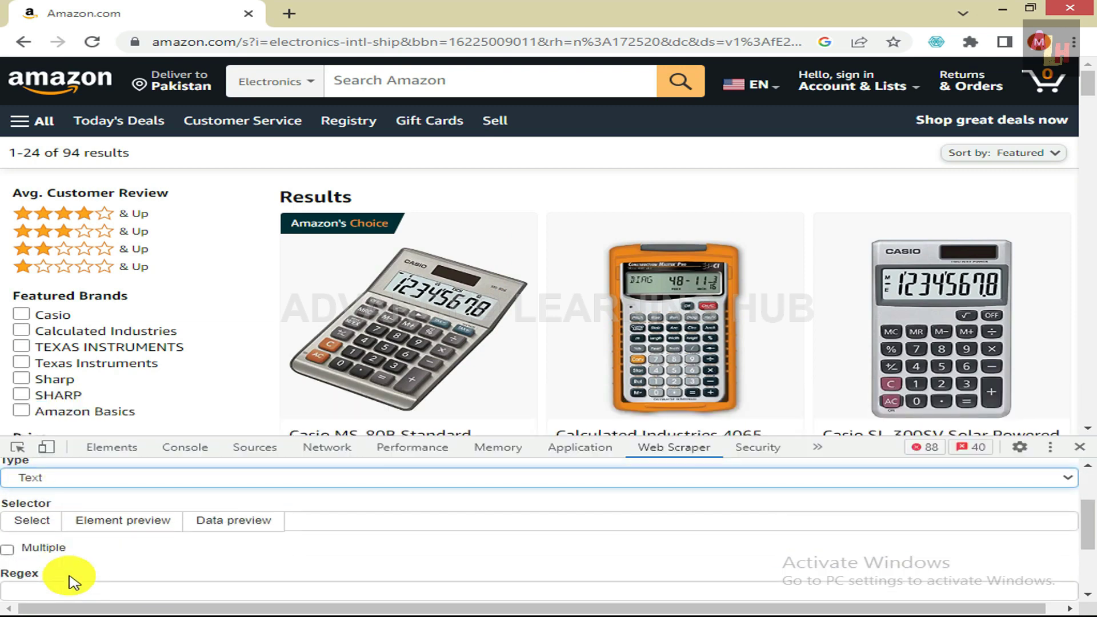
{"action": "left_click", "coordinate": [33, 521]}
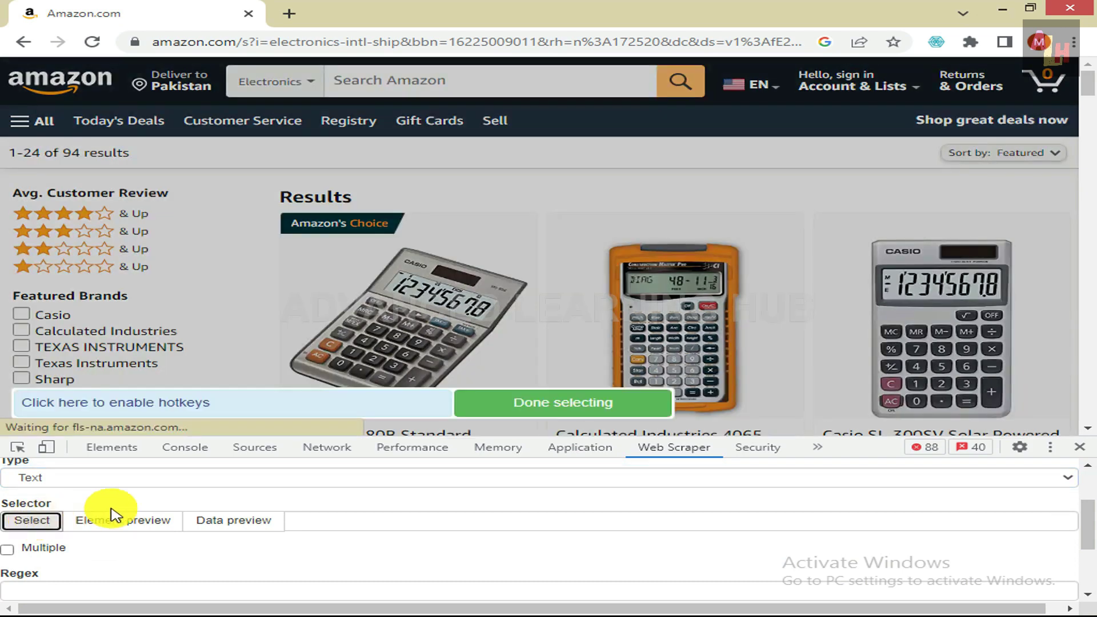
{"action": "scroll", "coordinate": [498, 354], "scroll_direction": "down", "scroll_amount": 3}
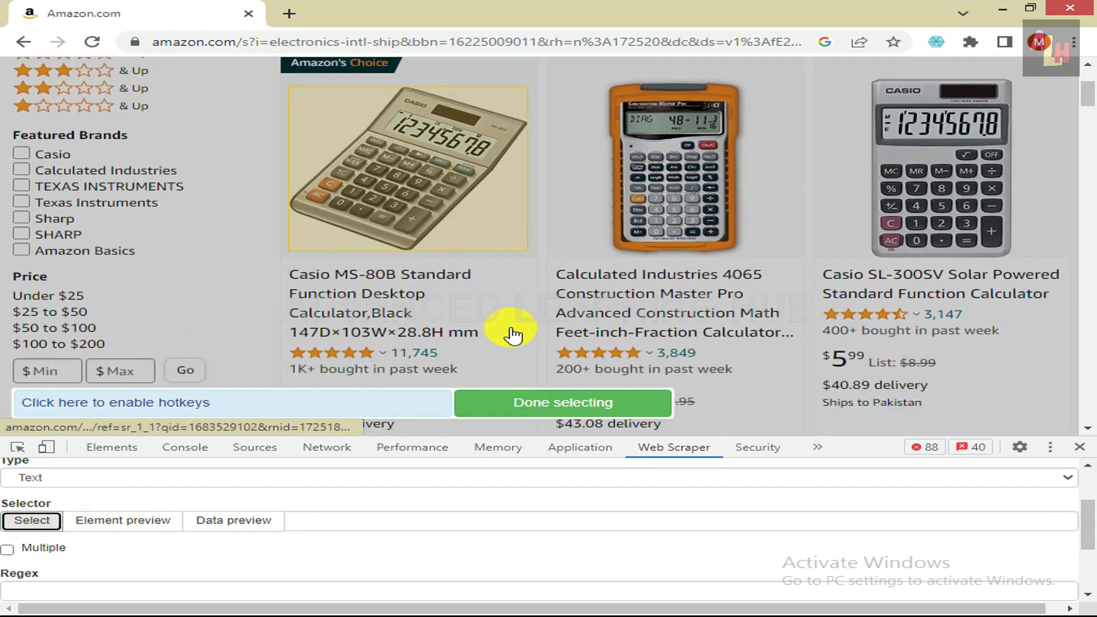
{"action": "left_click", "coordinate": [320, 287]}
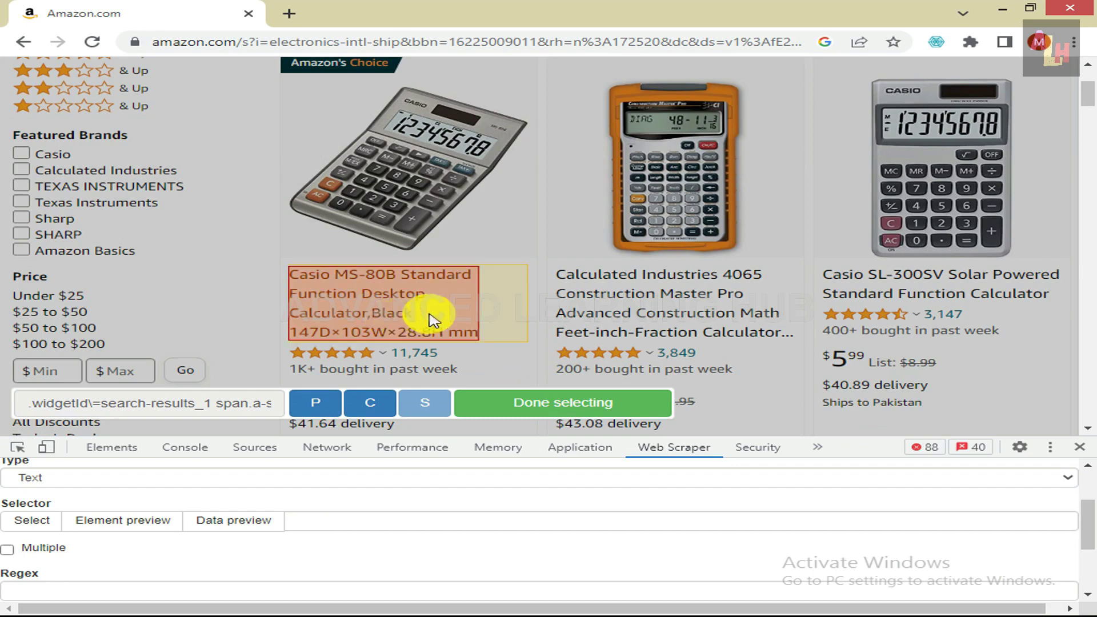
{"action": "left_click", "coordinate": [549, 404]}
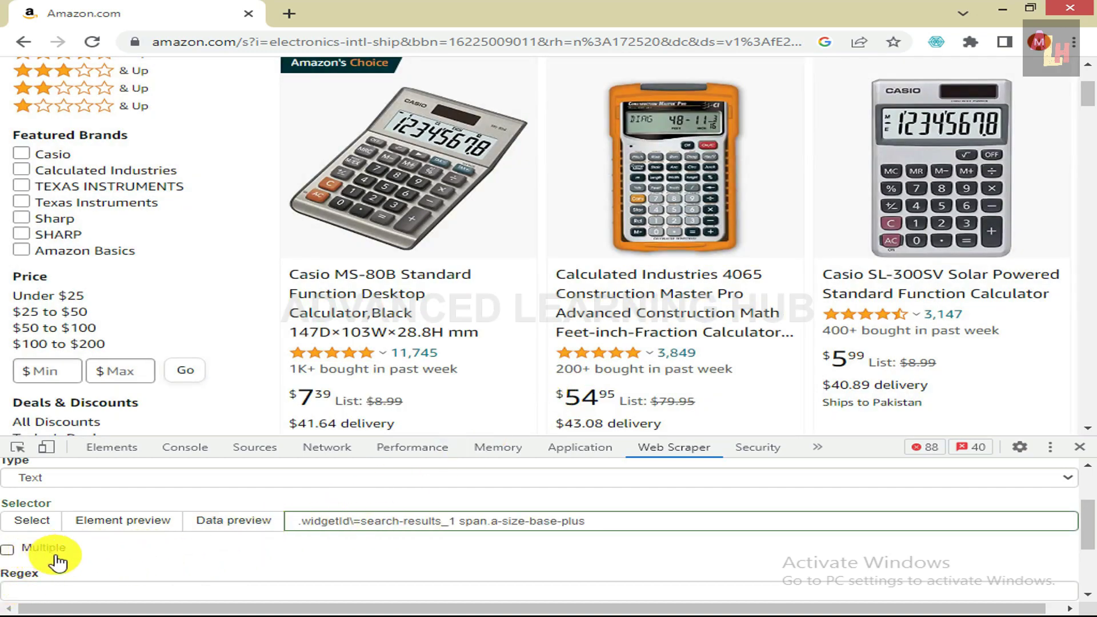
- Choose Element Selector as the only parent of Model, leaving Multiple unchecked, and save the selector
{"action": "scroll", "coordinate": [57, 563], "scroll_direction": "down", "scroll_amount": 3}
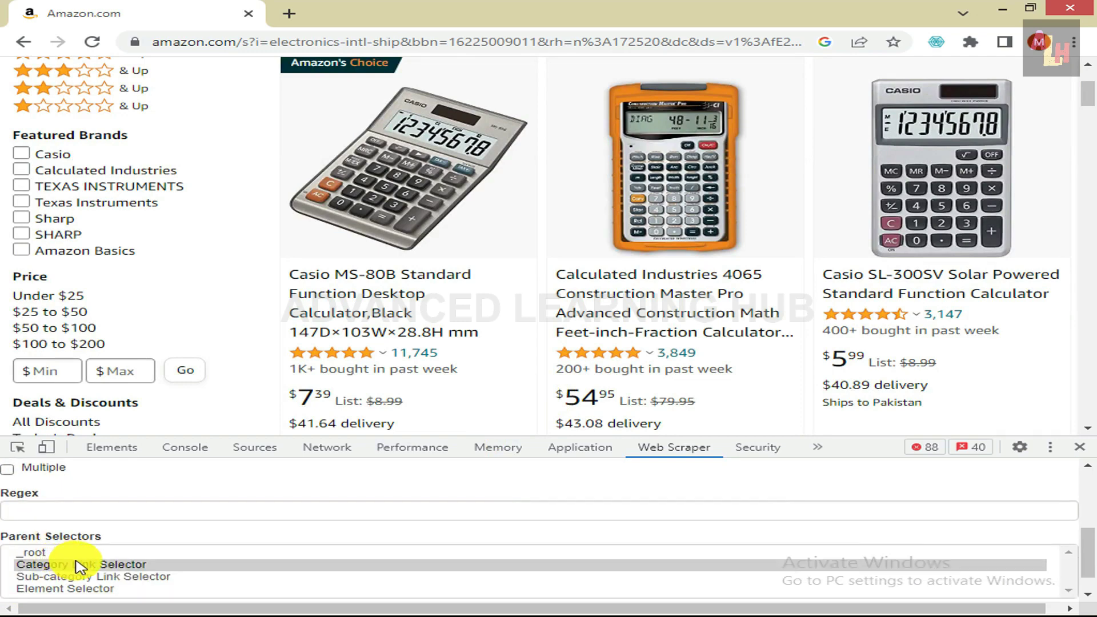
{"action": "scroll", "coordinate": [117, 548], "scroll_direction": "down", "scroll_amount": 1}
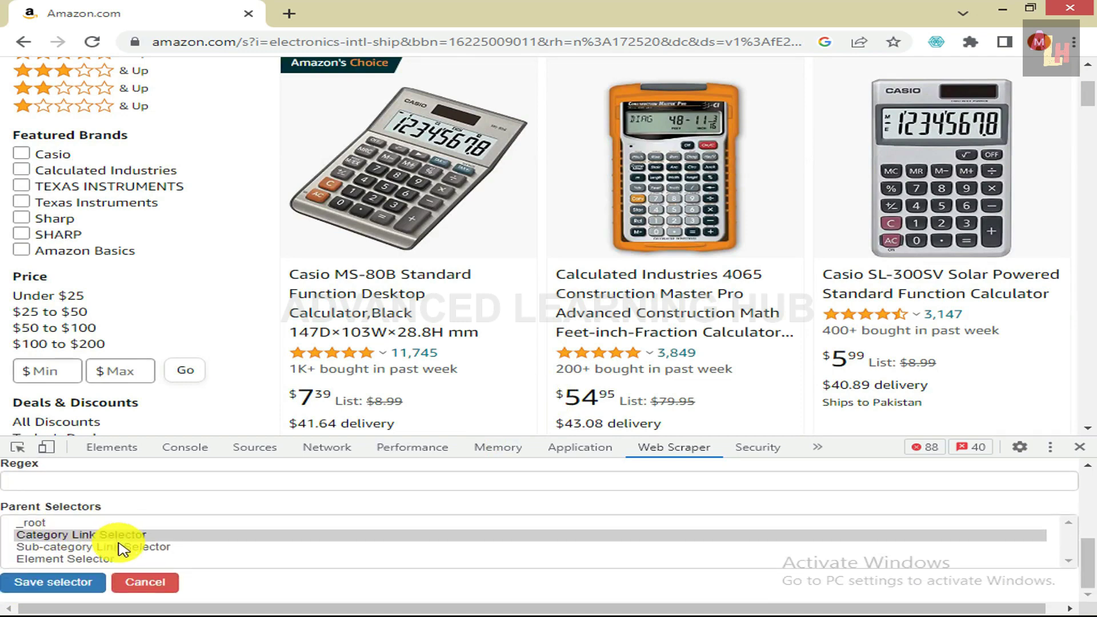
{"action": "left_click", "coordinate": [57, 560]}
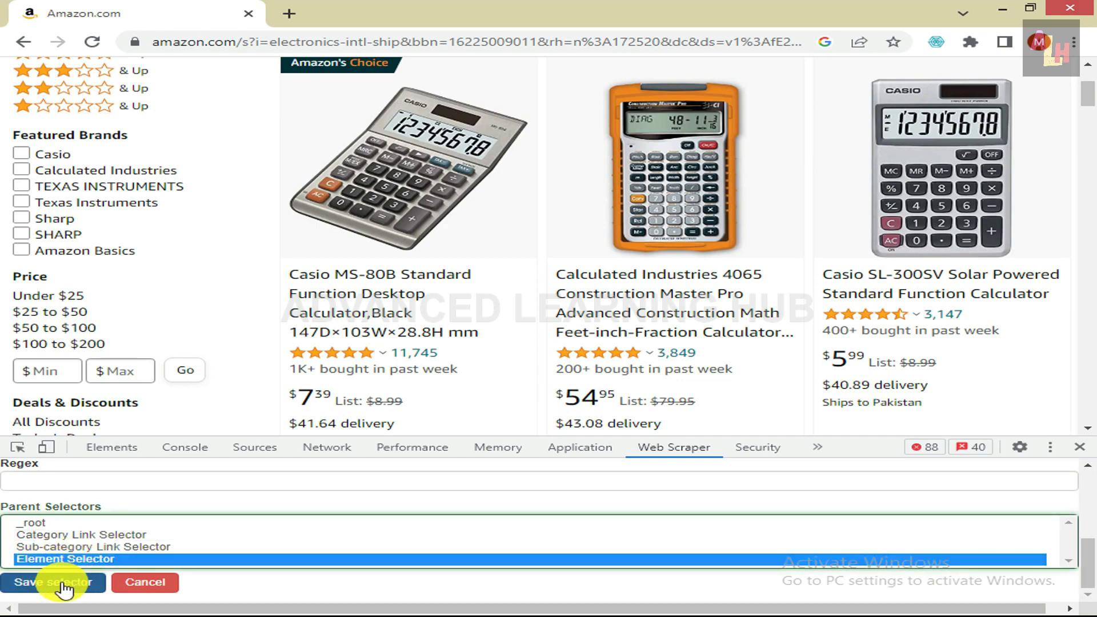
{"action": "left_click", "coordinate": [65, 583]}
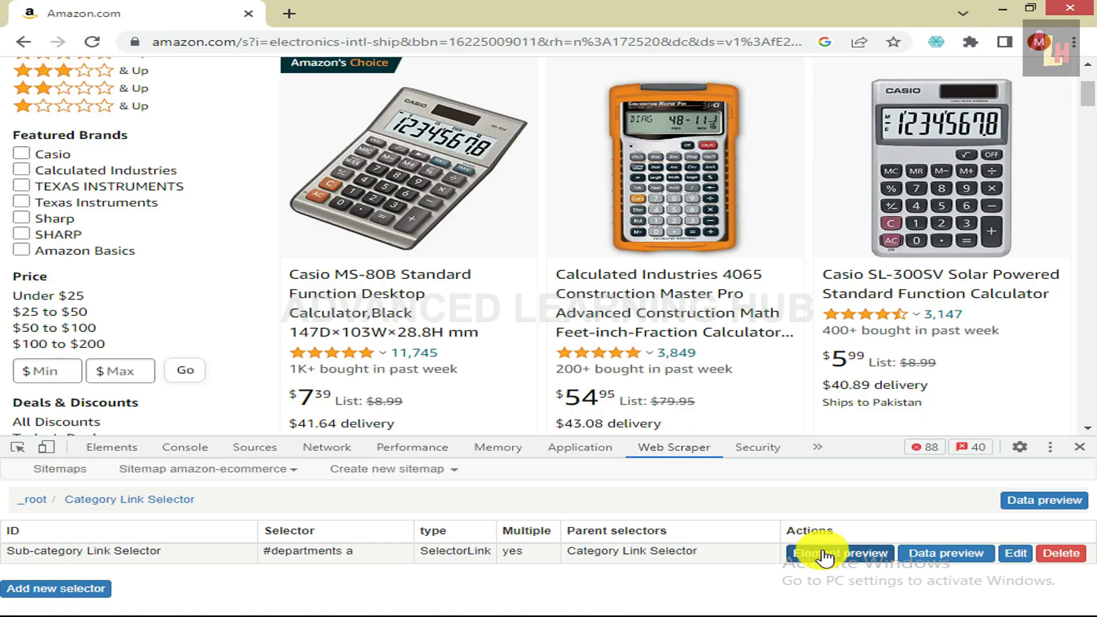
- Preview Sub-category Link Selector, open it and its child Element Selector, and preview the element matched by Model
{"action": "left_click", "coordinate": [824, 554]}
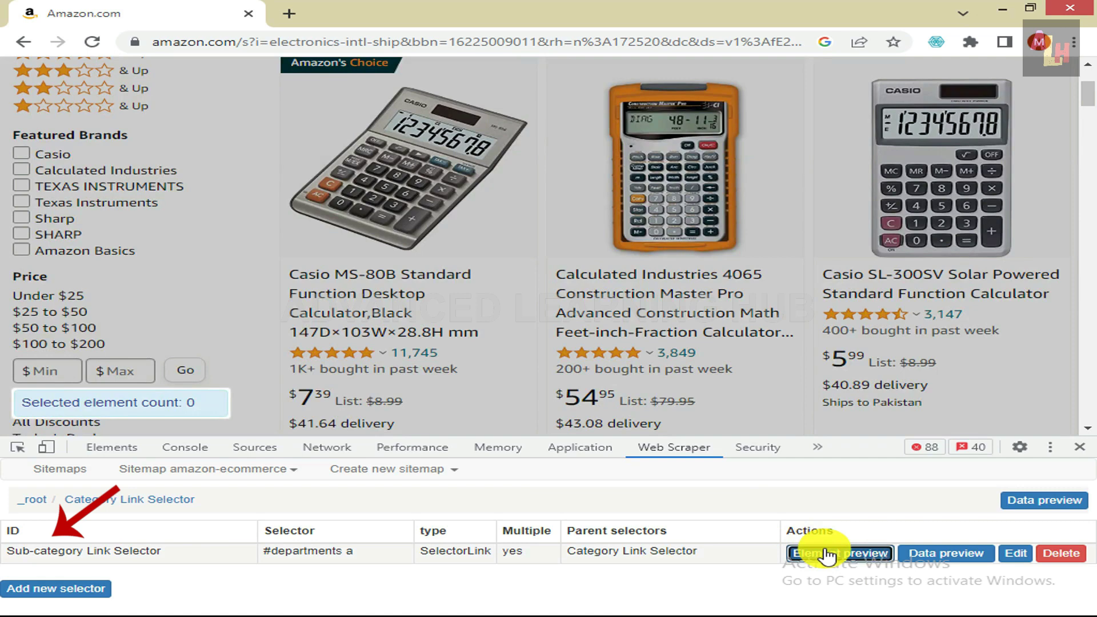
{"action": "left_click", "coordinate": [114, 554]}
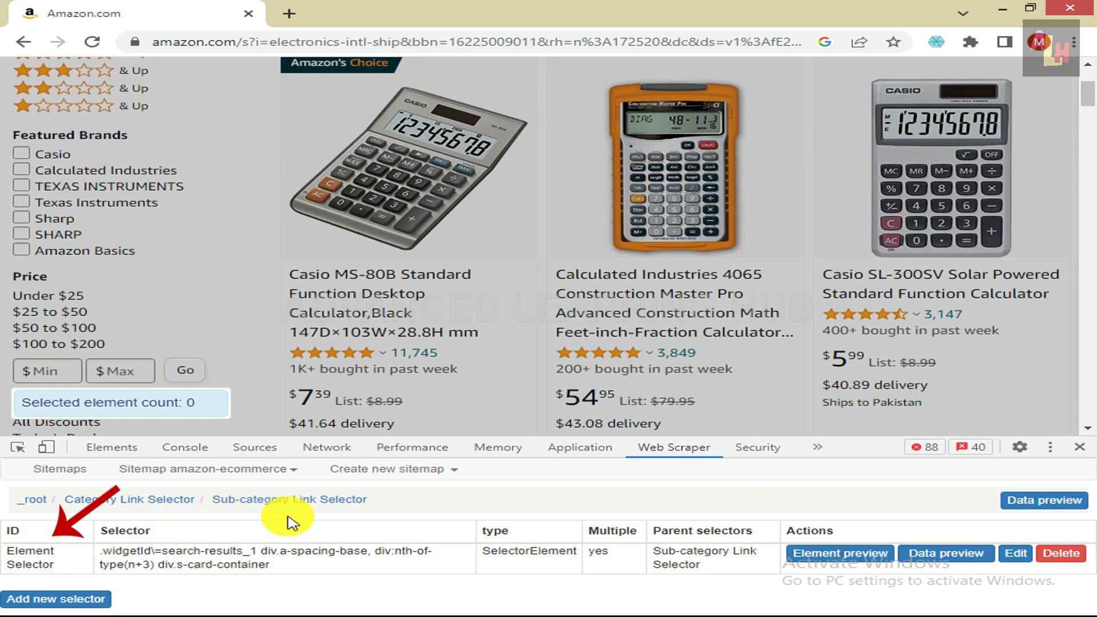
{"action": "left_click", "coordinate": [57, 560]}
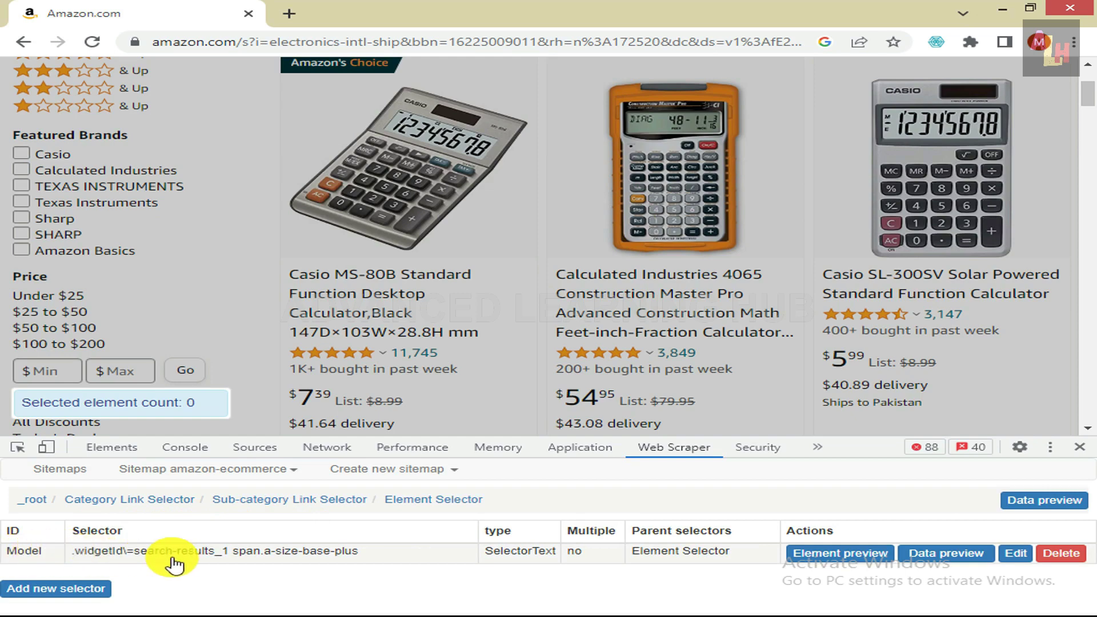
{"action": "left_click", "coordinate": [840, 554]}
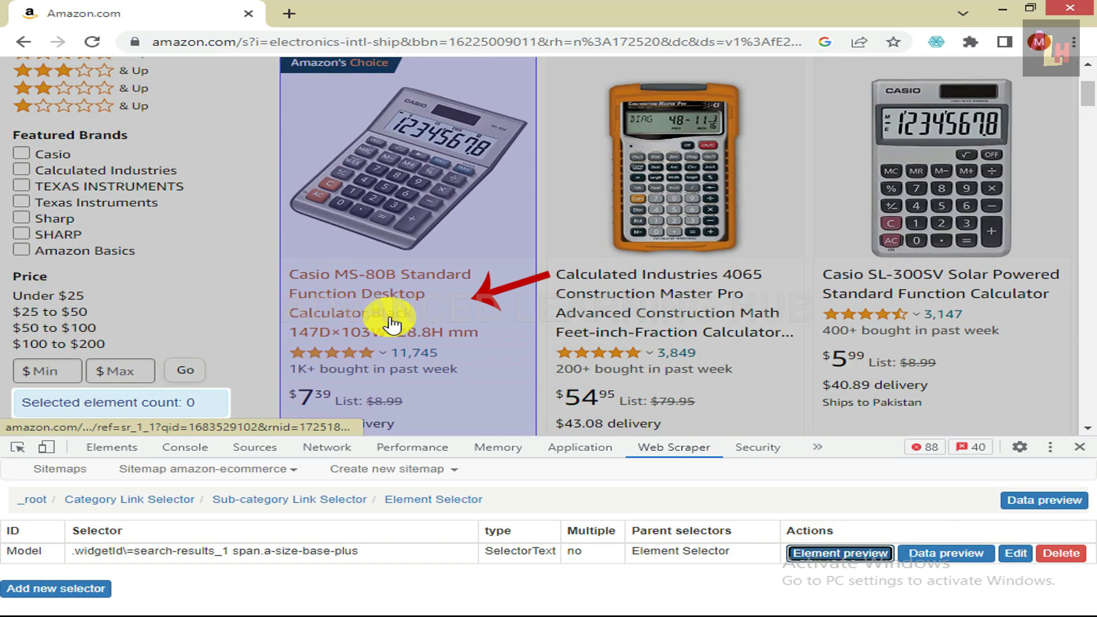
- Edit Model and reselect the first calculator's title inside its product card, giving the selector span.a-size-base-plus
{"action": "left_click", "coordinate": [1015, 555]}
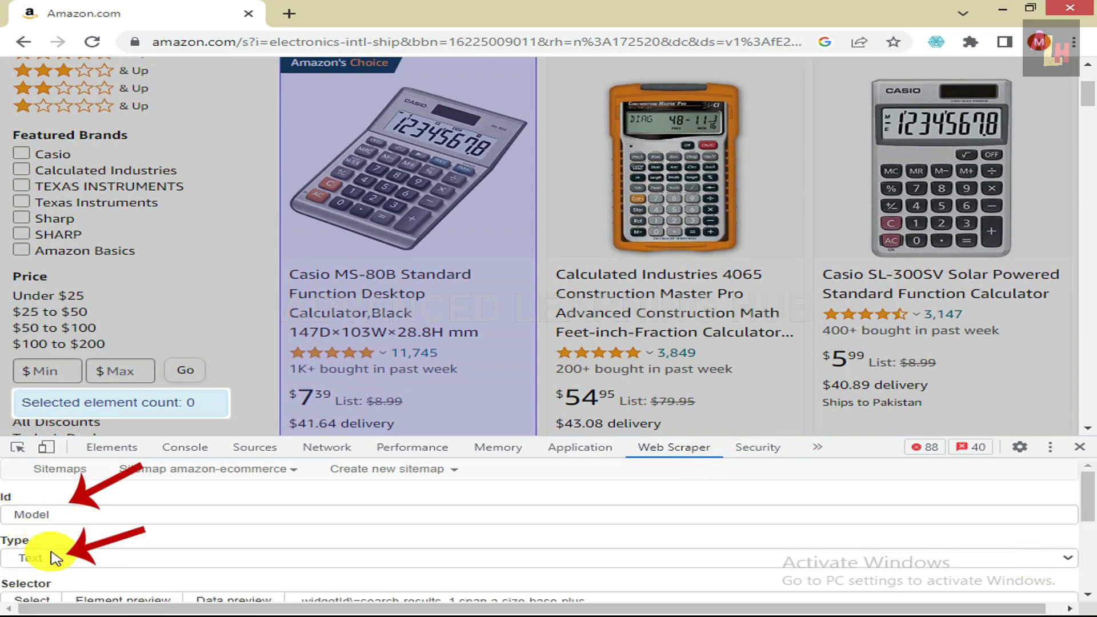
{"action": "scroll", "coordinate": [49, 599], "scroll_direction": "down", "scroll_amount": 2}
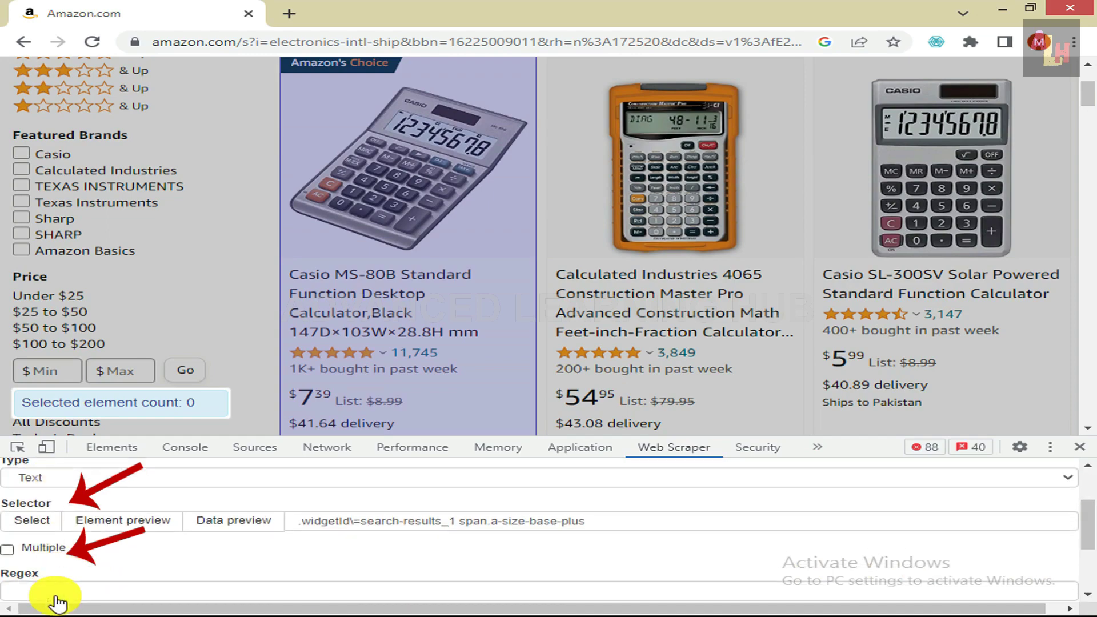
{"action": "left_click", "coordinate": [33, 521]}
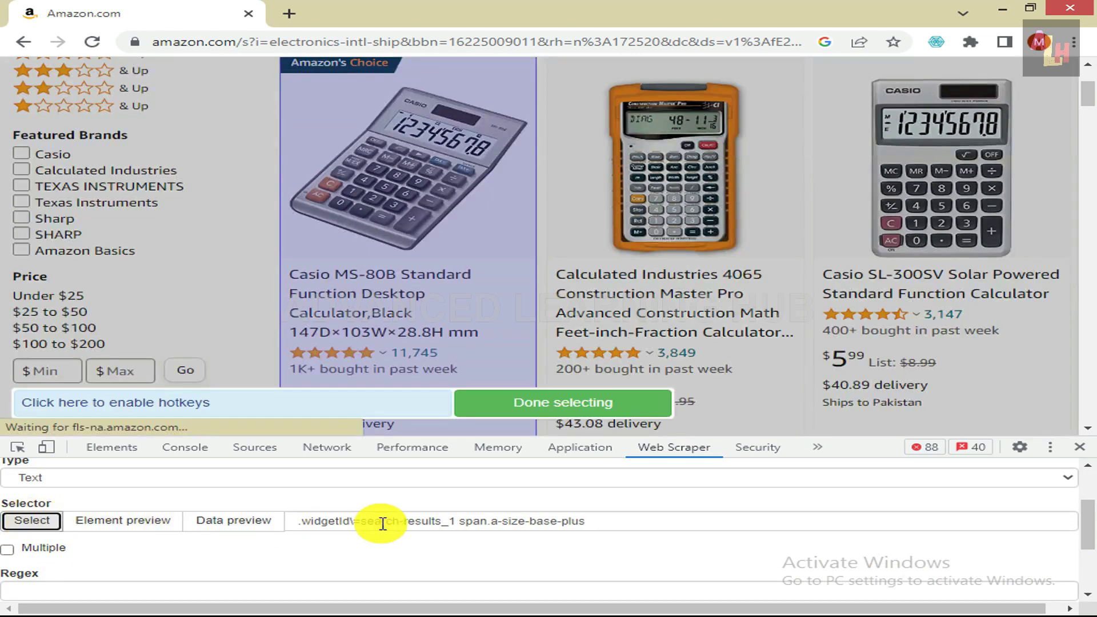
{"action": "left_click", "coordinate": [369, 297]}
{"action": "left_click", "coordinate": [550, 404]}
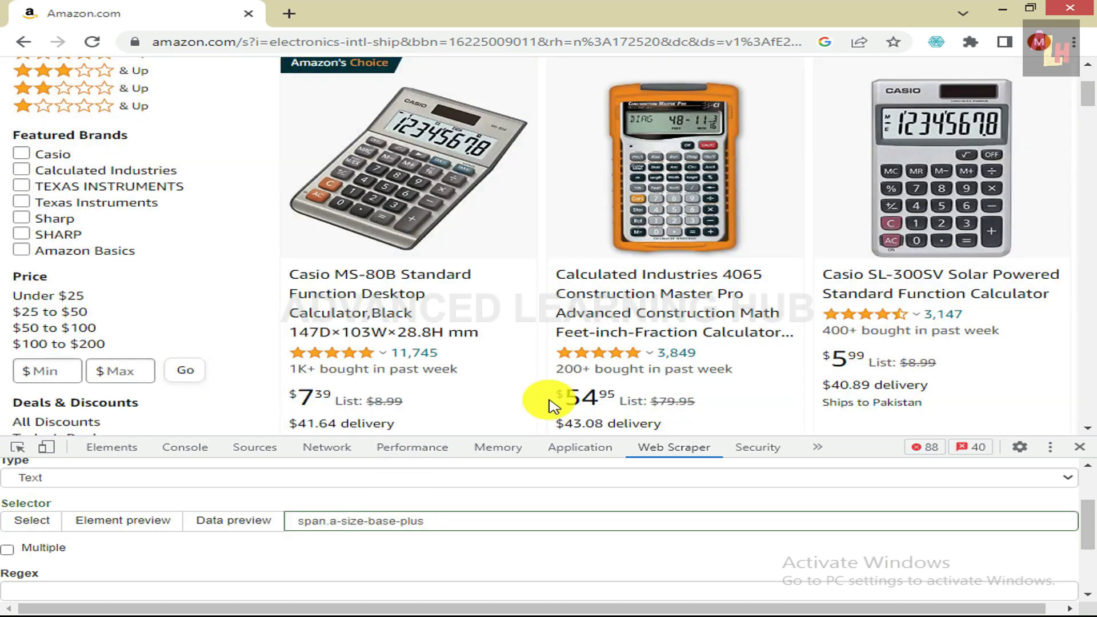
- Keep Element Selector as the parent of Model and save the edited selector
{"action": "scroll", "coordinate": [108, 557], "scroll_direction": "down", "scroll_amount": 2}
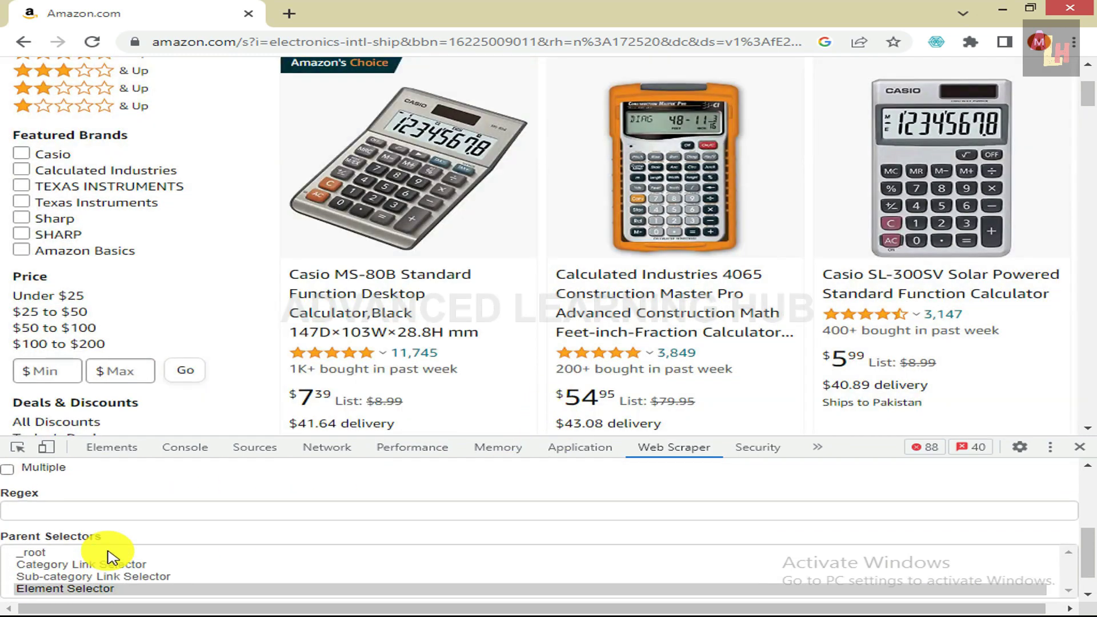
{"action": "scroll", "coordinate": [30, 551], "scroll_direction": "down", "scroll_amount": 1}
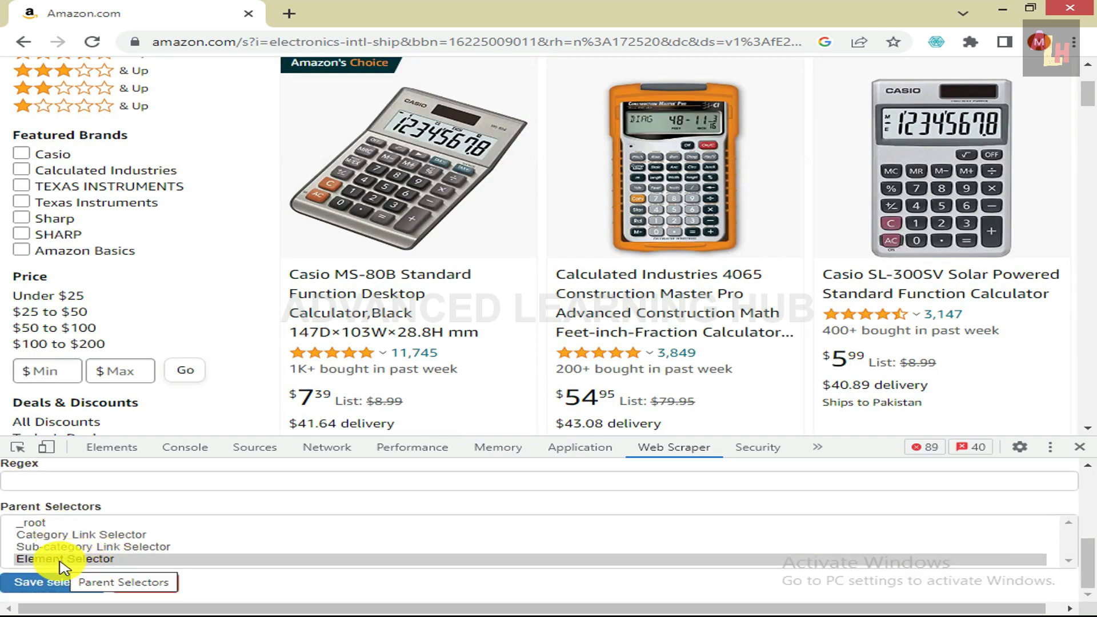
{"action": "left_click", "coordinate": [59, 559]}
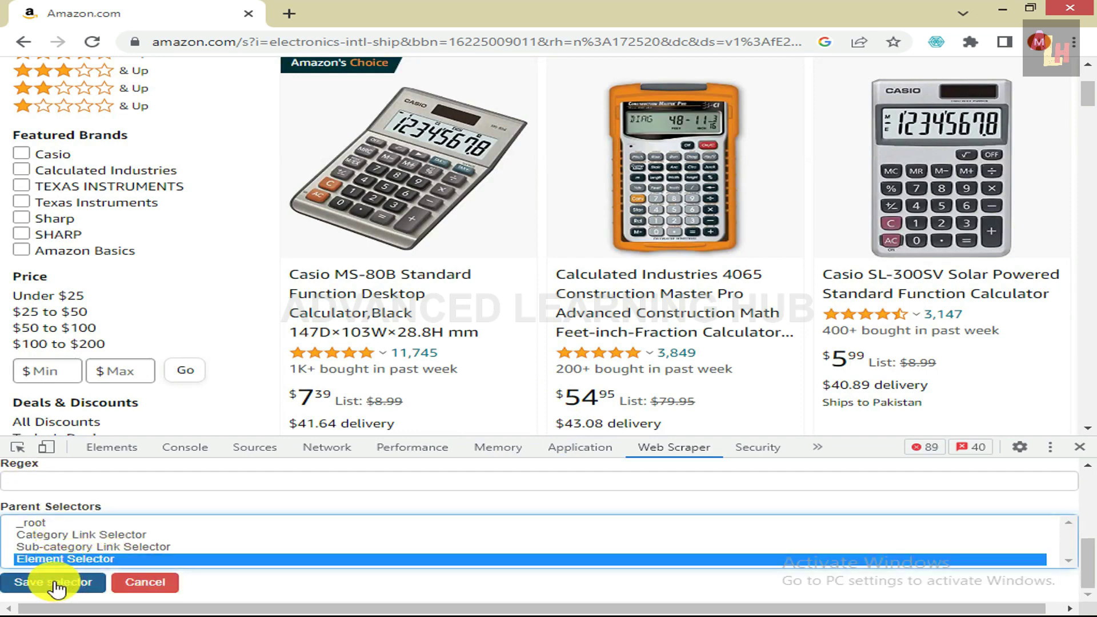
{"action": "left_click", "coordinate": [55, 584]}
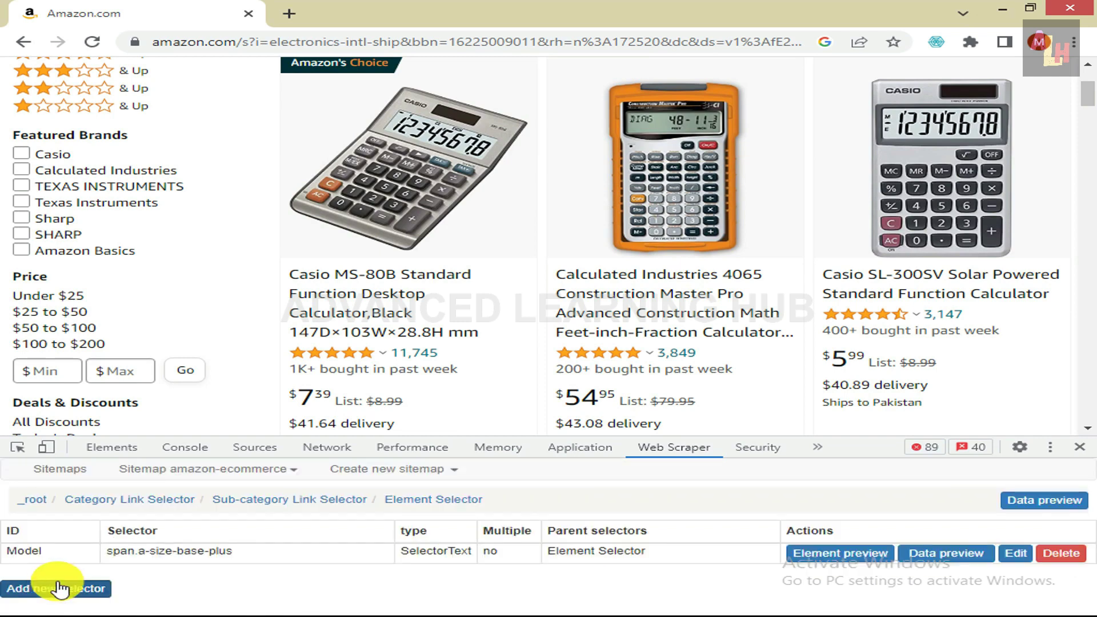
- Preview the element matched by Model, close that preview, and read through the product titles in its data preview
{"action": "left_click", "coordinate": [835, 557]}
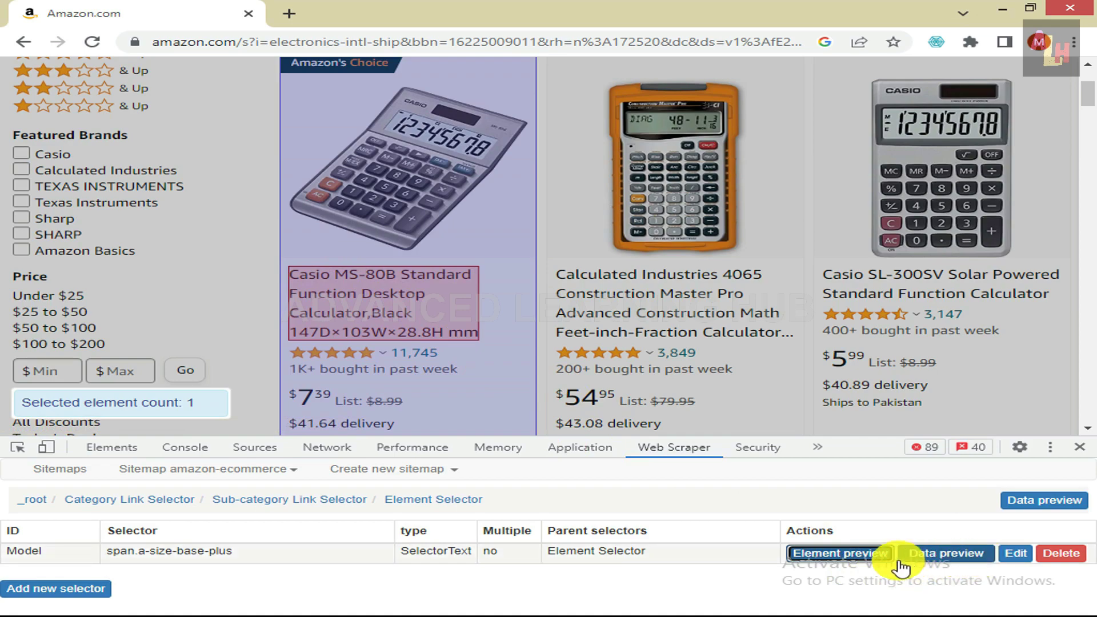
{"action": "left_click", "coordinate": [853, 557]}
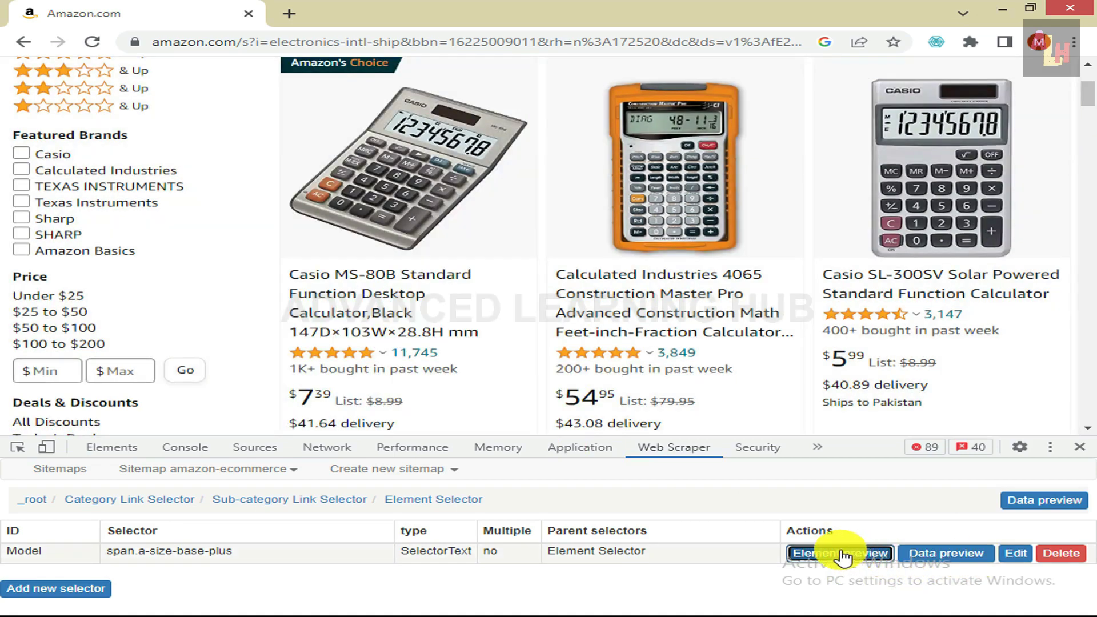
{"action": "left_click", "coordinate": [938, 555]}
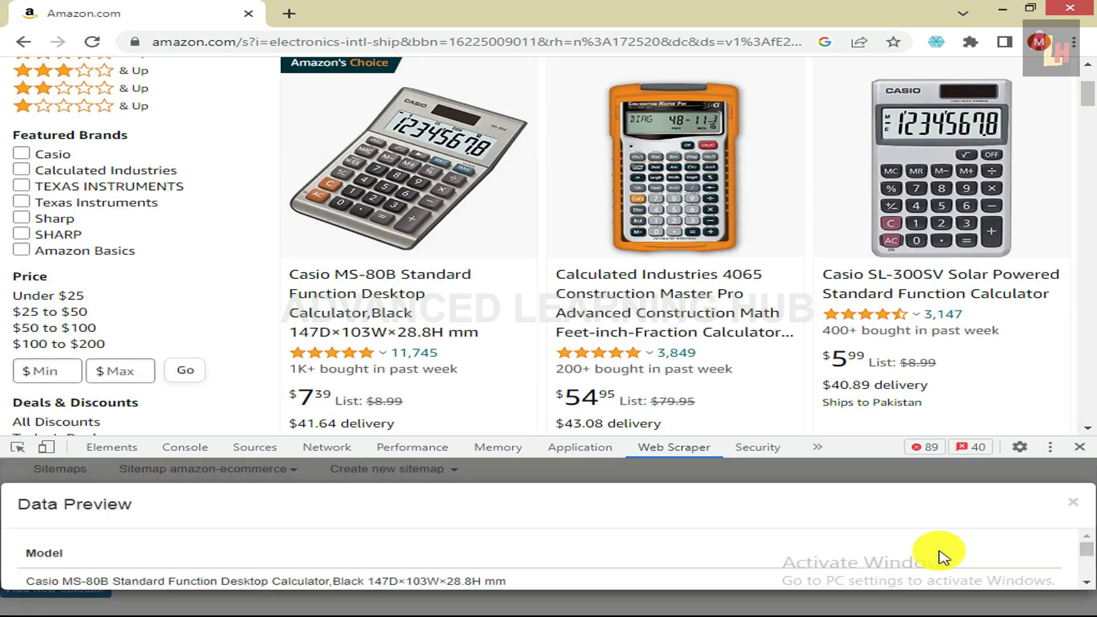
{"action": "left_click", "coordinate": [1086, 590]}
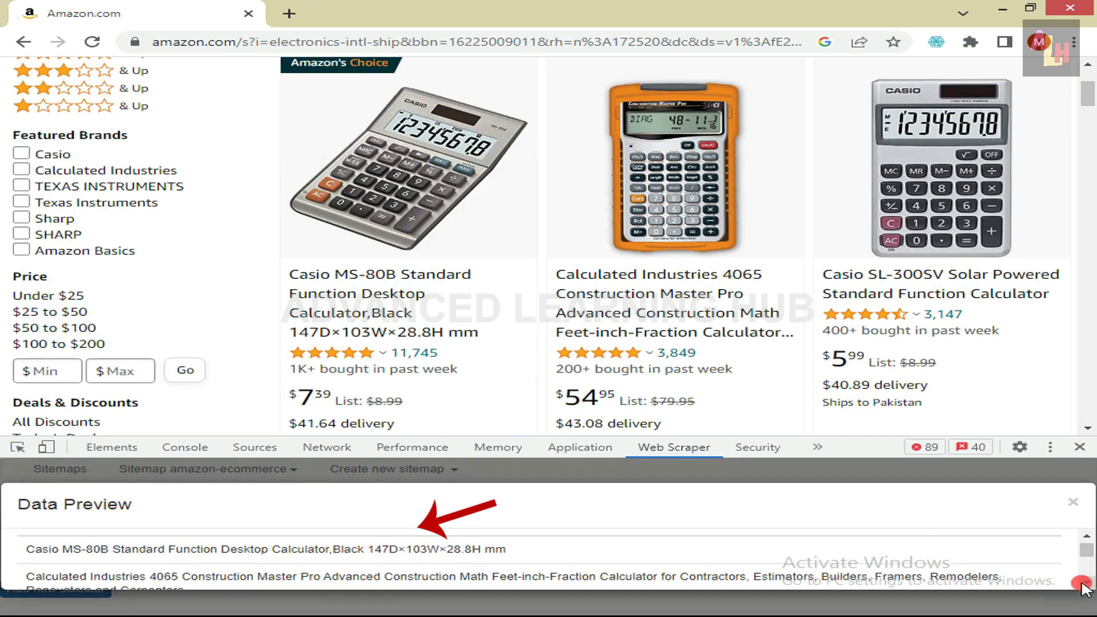
{"action": "left_click", "coordinate": [1086, 589]}
{"action": "left_click", "coordinate": [1086, 590]}
{"action": "left_click", "coordinate": [1086, 590]}
{"action": "left_click", "coordinate": [1086, 590]}
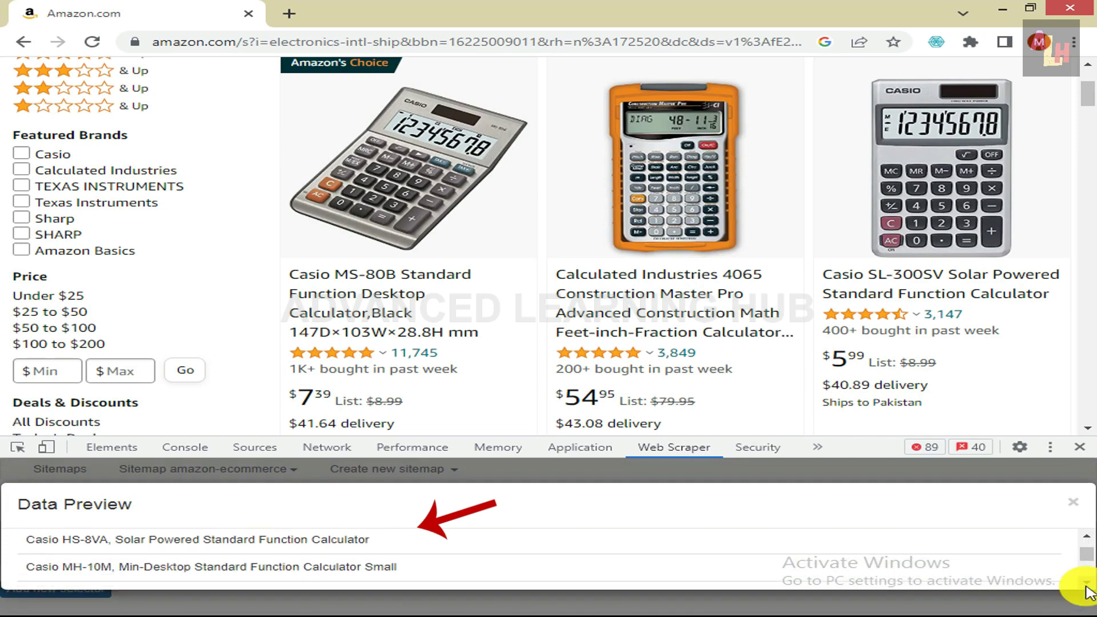
{"action": "left_click", "coordinate": [1086, 590]}
{"action": "left_click", "coordinate": [1086, 589]}
{"action": "left_click", "coordinate": [1086, 590]}
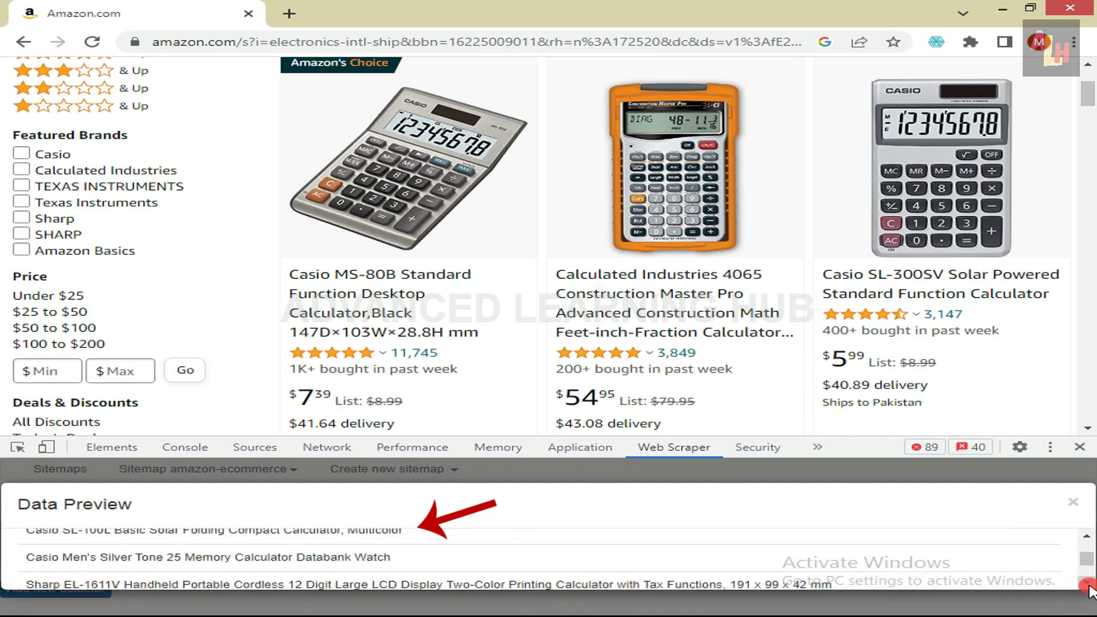
- Read the remaining product titles in Model's data preview
{"action": "left_click", "coordinate": [1086, 590]}
{"action": "left_click", "coordinate": [1086, 590]}
{"action": "left_click", "coordinate": [1086, 590]}
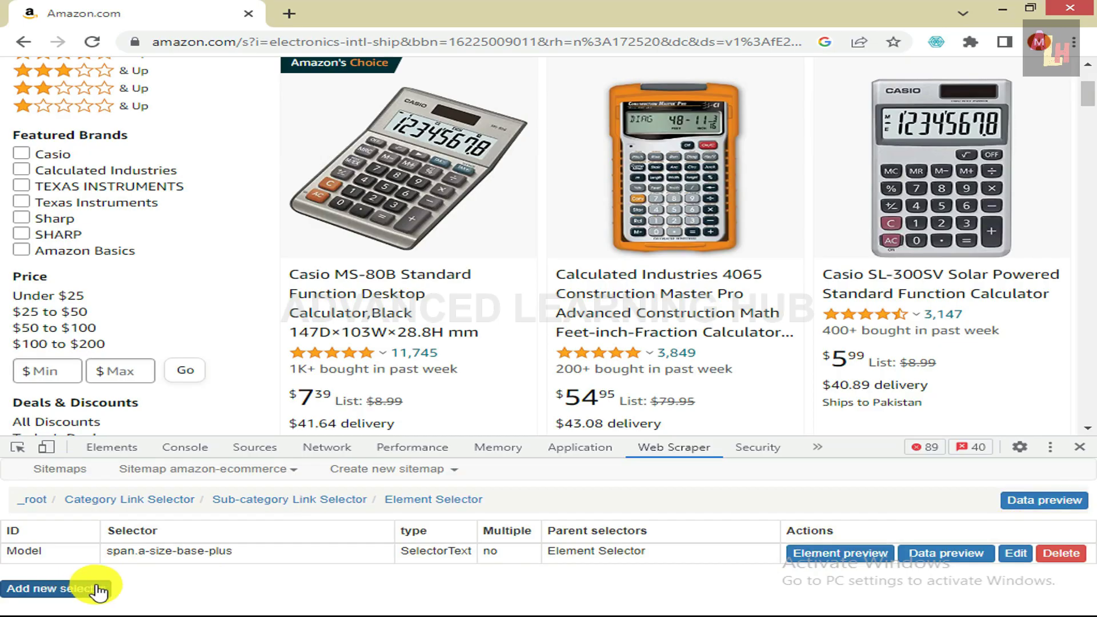
- Add a new Text selector inside Element Selector with the ID Price
{"action": "left_click", "coordinate": [58, 589]}
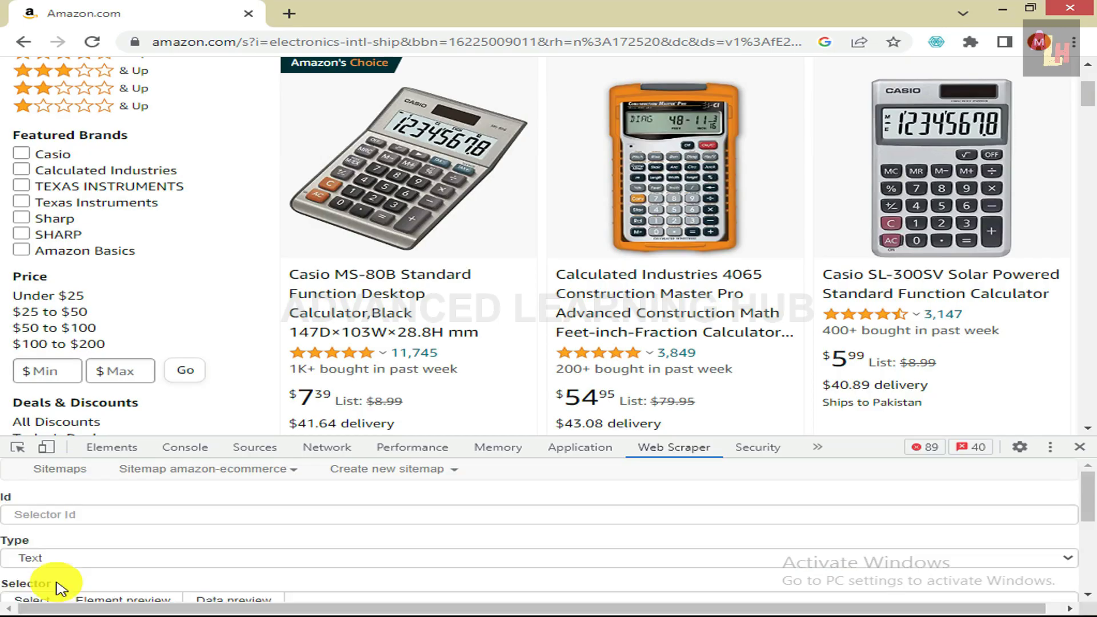
{"action": "left_click", "coordinate": [86, 515]}
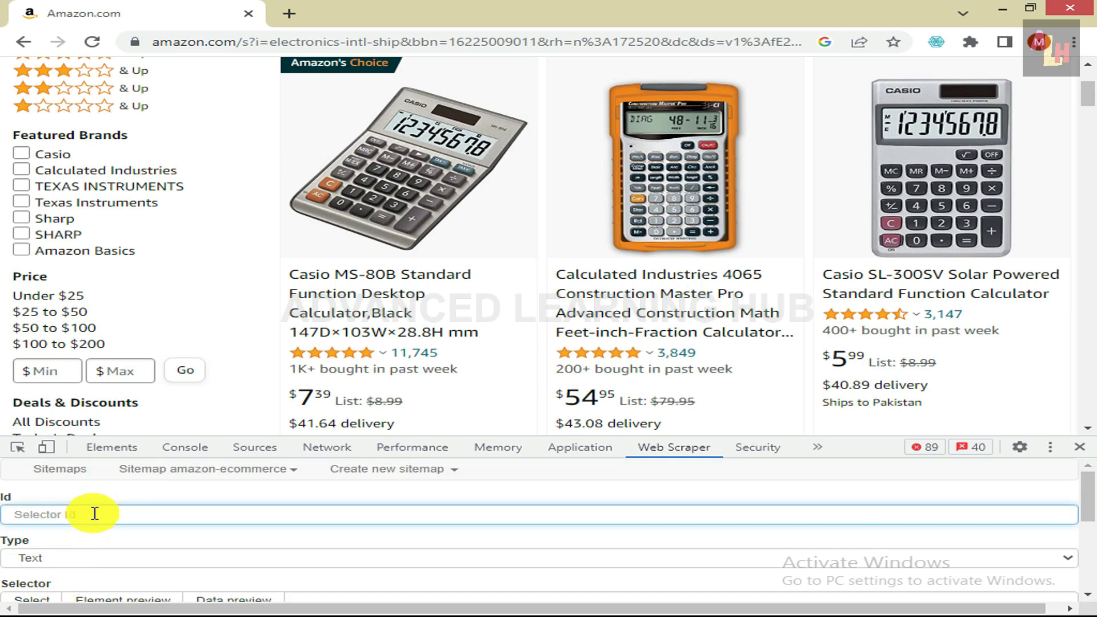
{"action": "type", "text": "Price"}
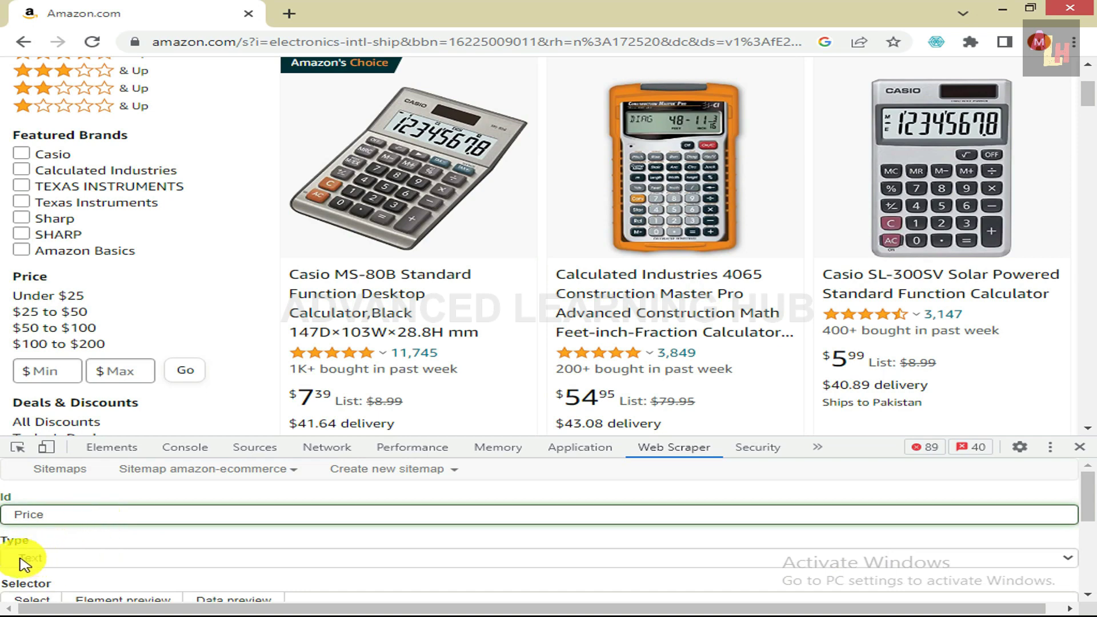
- Select the first calculator's current price and expand it to its parent element, giving Price the selector [data-a-size='xl'] span[aria-hidden]
{"action": "scroll", "coordinate": [49, 595], "scroll_direction": "down", "scroll_amount": 2}
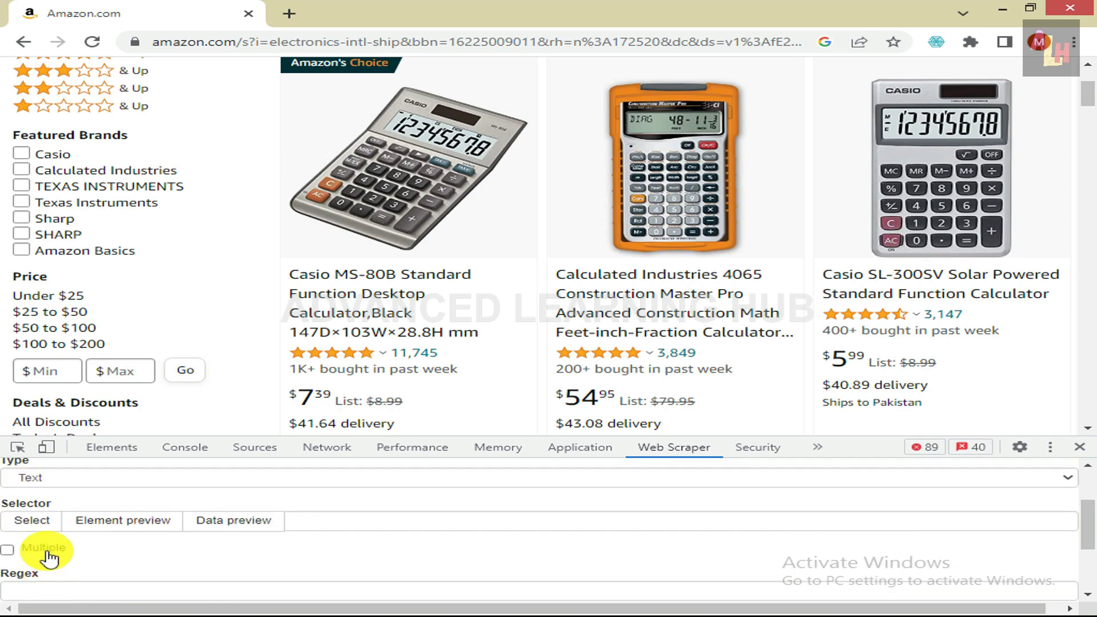
{"action": "left_click", "coordinate": [33, 521]}
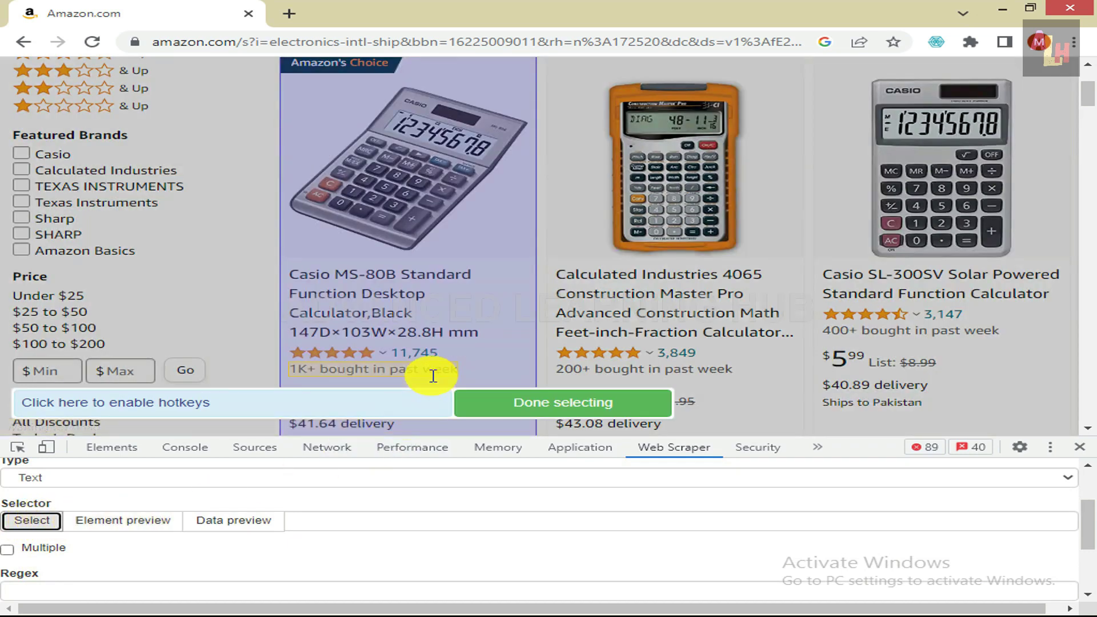
{"action": "scroll", "coordinate": [433, 376], "scroll_direction": "down", "scroll_amount": 1}
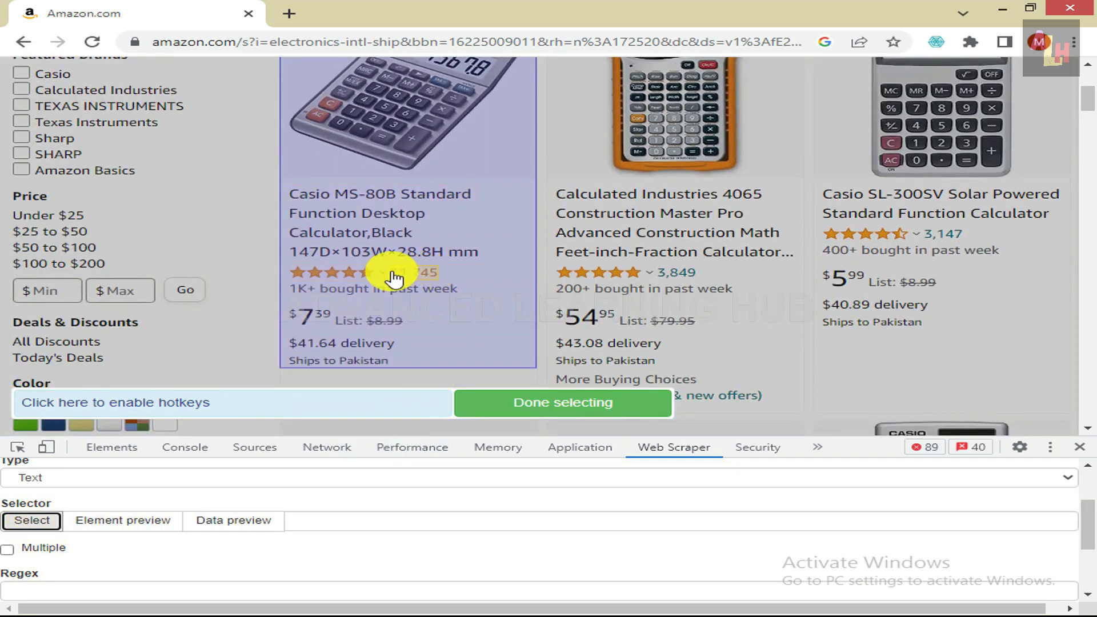
{"action": "left_click", "coordinate": [308, 321]}
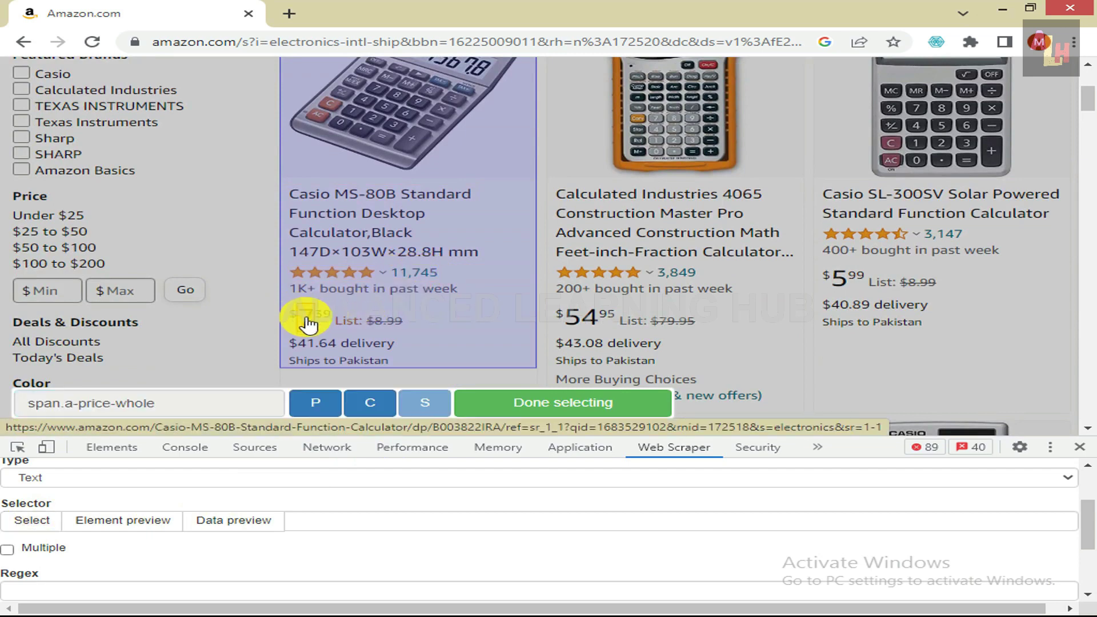
{"action": "left_click", "coordinate": [314, 403]}
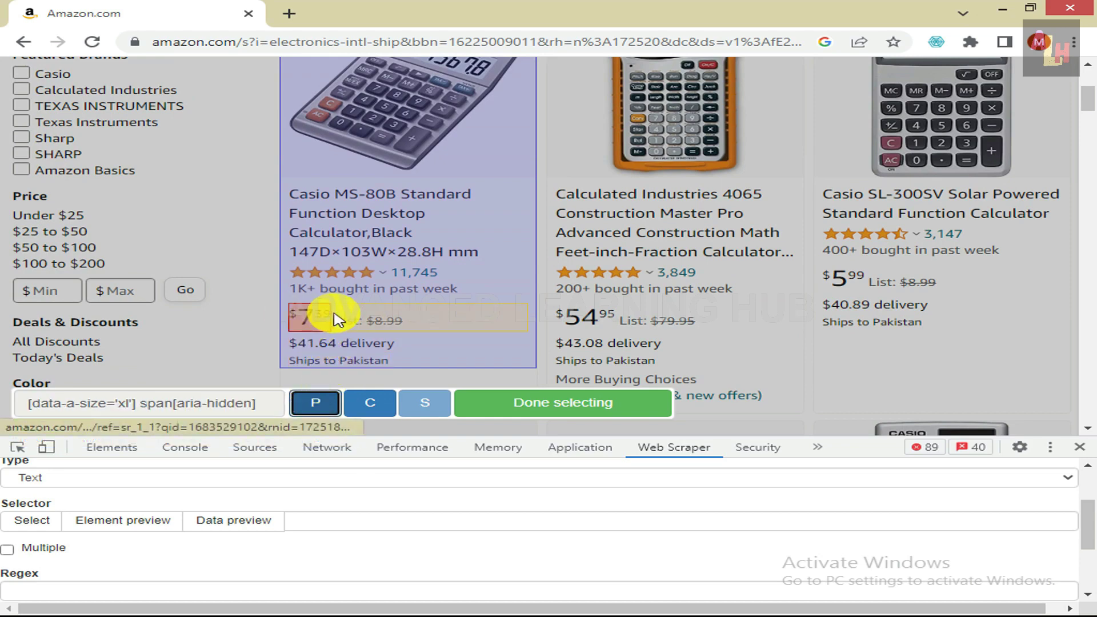
{"action": "left_click", "coordinate": [514, 404]}
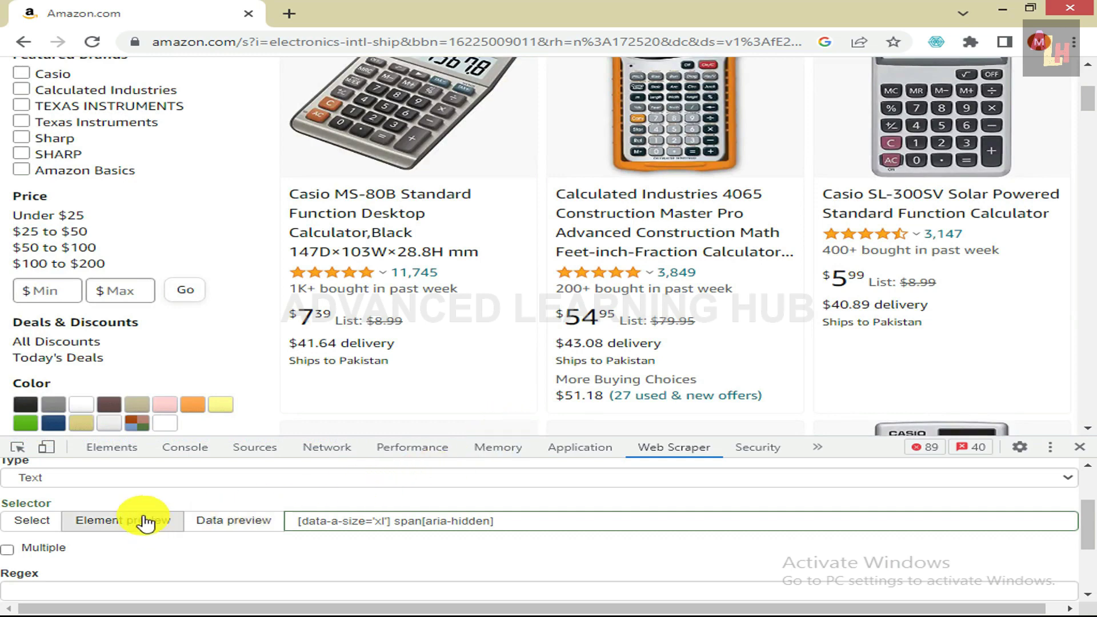
- Set Element Selector as the parent of Price and save the selector
{"action": "scroll", "coordinate": [34, 549], "scroll_direction": "down", "scroll_amount": 4}
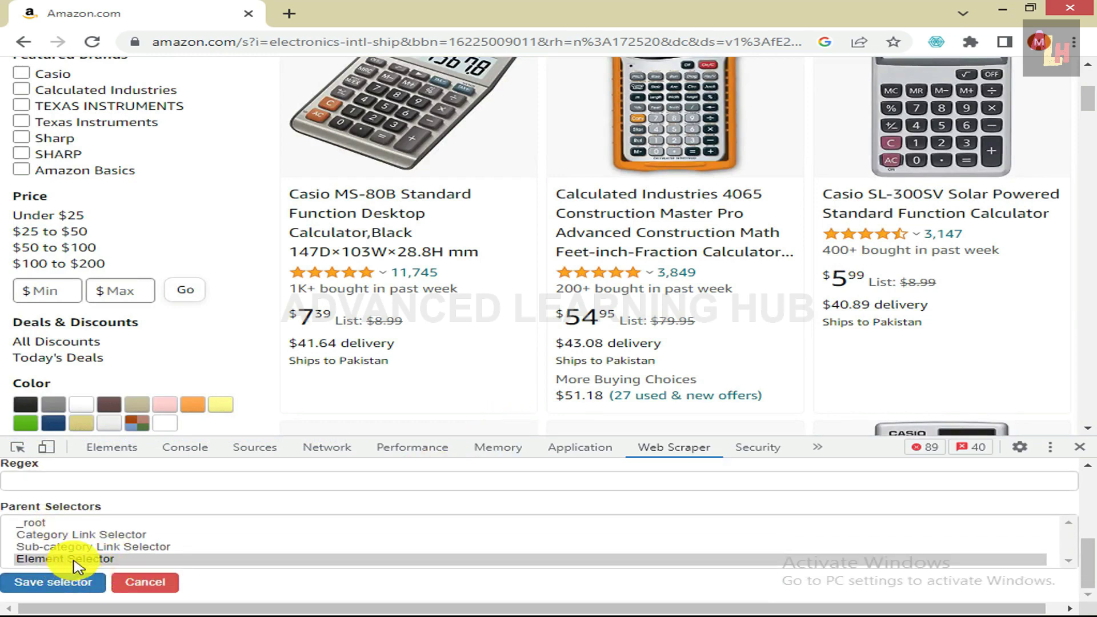
{"action": "left_click", "coordinate": [76, 560]}
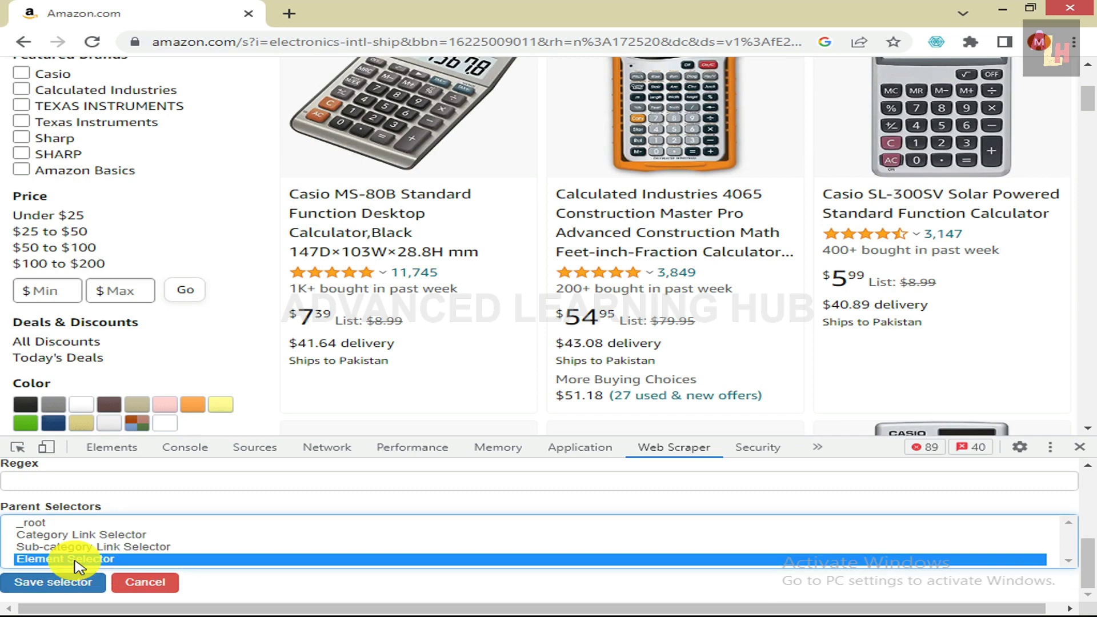
{"action": "left_click", "coordinate": [55, 584]}
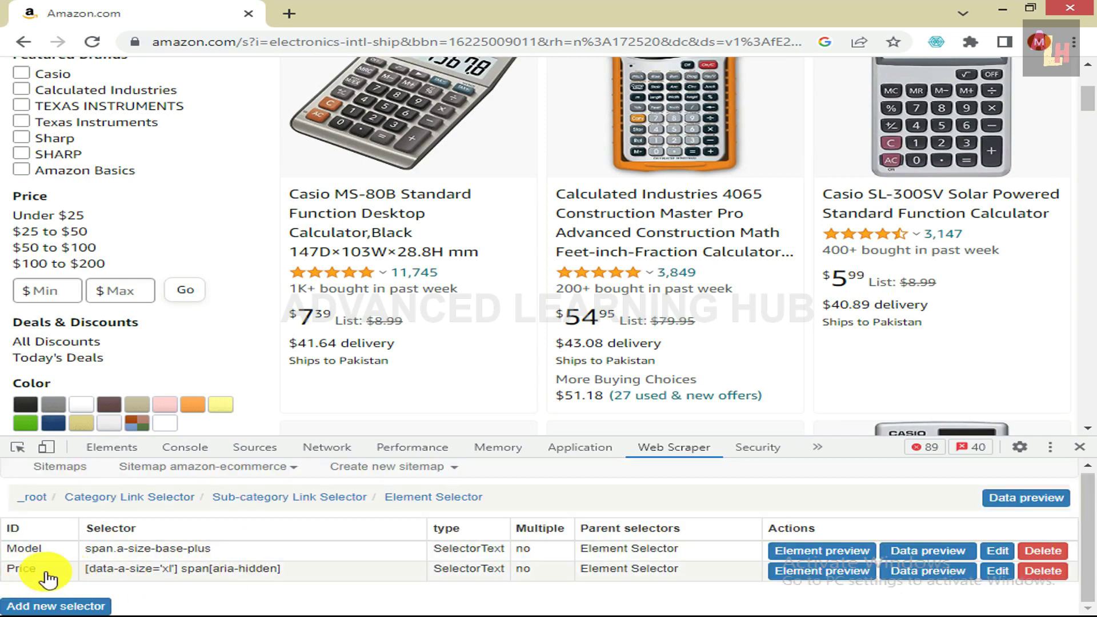
- Preview the element matched by Price and read through the prices in its data preview
{"action": "left_click", "coordinate": [814, 575]}
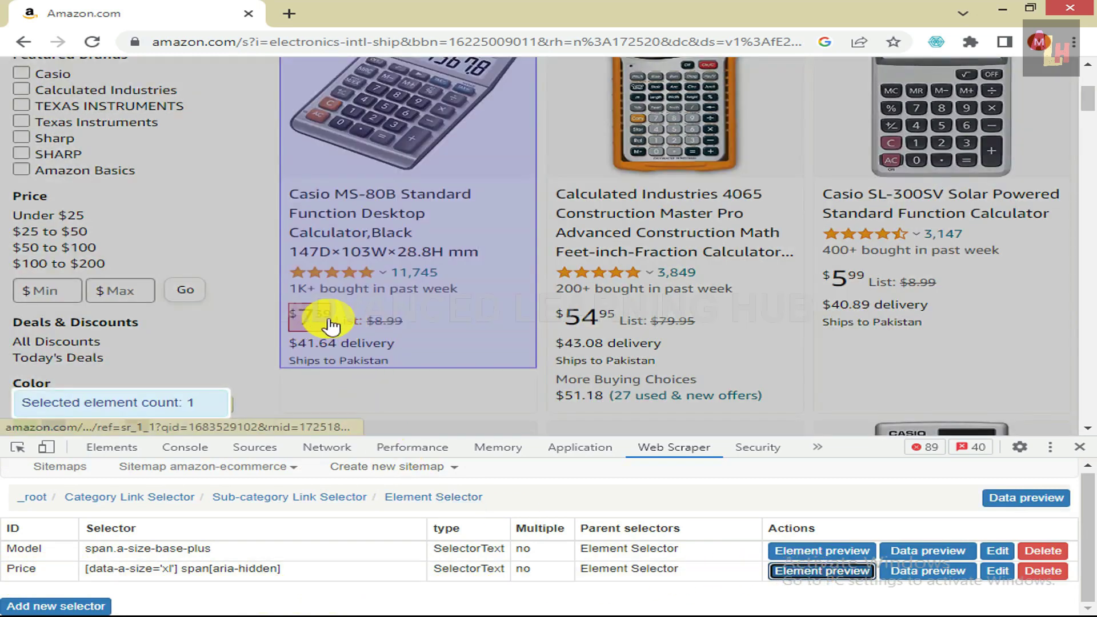
{"action": "left_click", "coordinate": [829, 571]}
{"action": "left_click", "coordinate": [928, 573]}
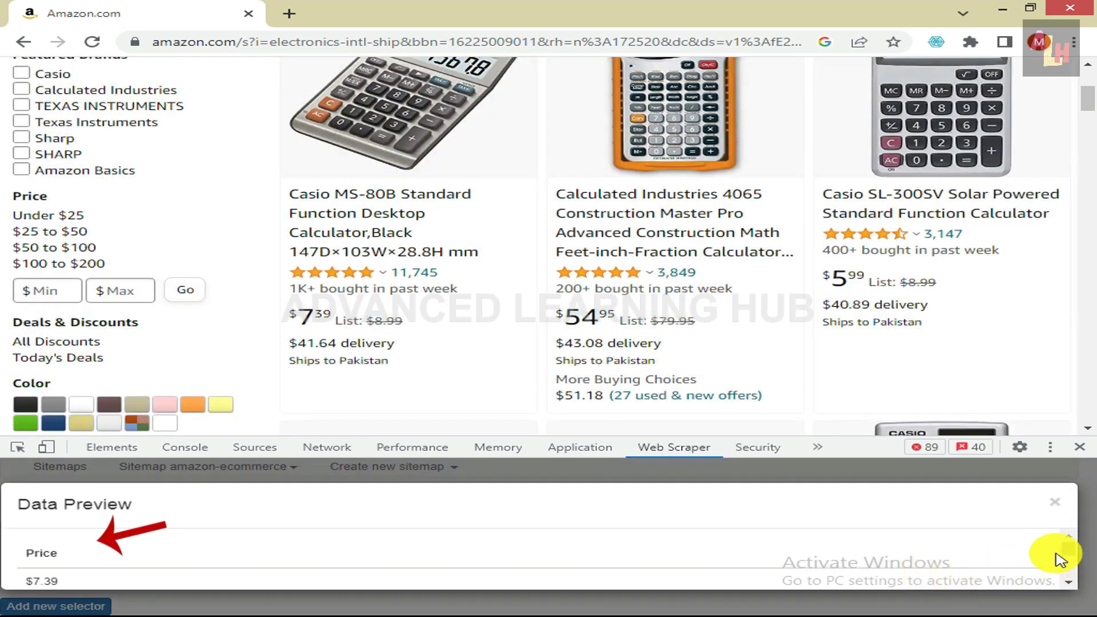
{"action": "left_click", "coordinate": [1070, 582]}
{"action": "left_click", "coordinate": [1070, 582]}
{"action": "left_click", "coordinate": [1070, 583]}
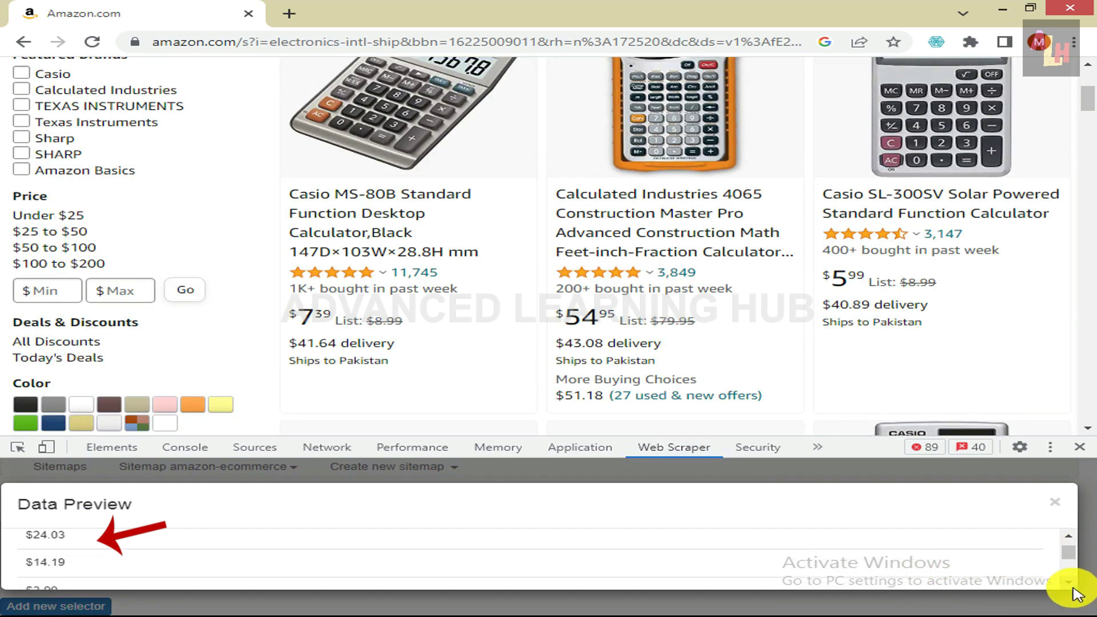
{"action": "left_click", "coordinate": [1069, 582]}
{"action": "left_click", "coordinate": [1068, 583]}
{"action": "left_click", "coordinate": [1069, 583]}
{"action": "left_click", "coordinate": [1068, 583]}
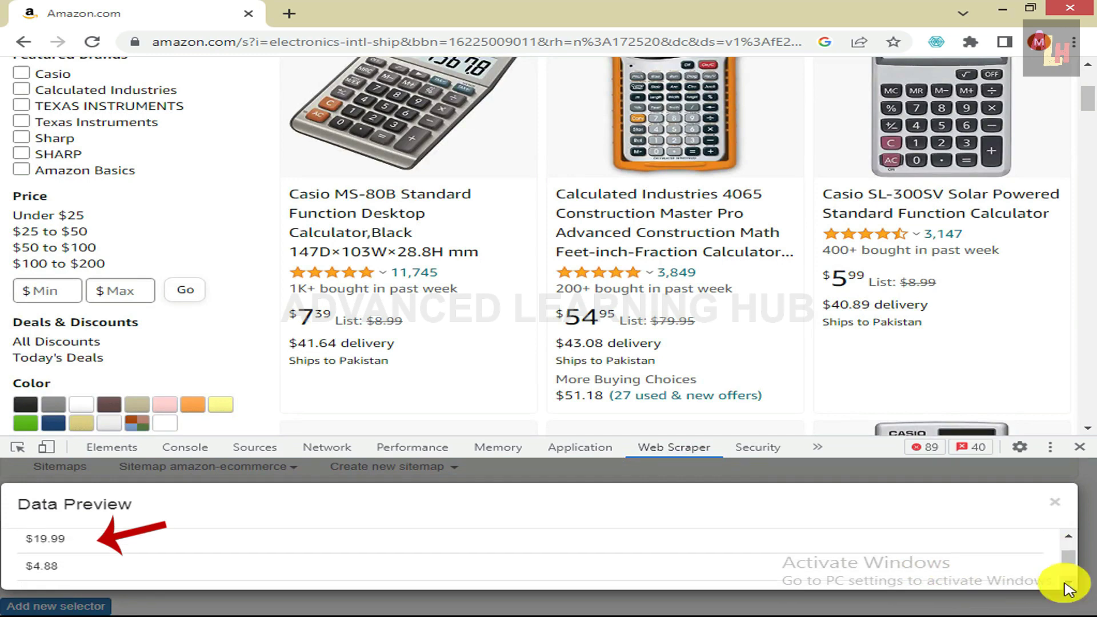
{"action": "left_click", "coordinate": [1069, 583]}
{"action": "left_click", "coordinate": [1068, 584]}
{"action": "left_click", "coordinate": [1068, 583]}
{"action": "left_click", "coordinate": [1068, 583]}
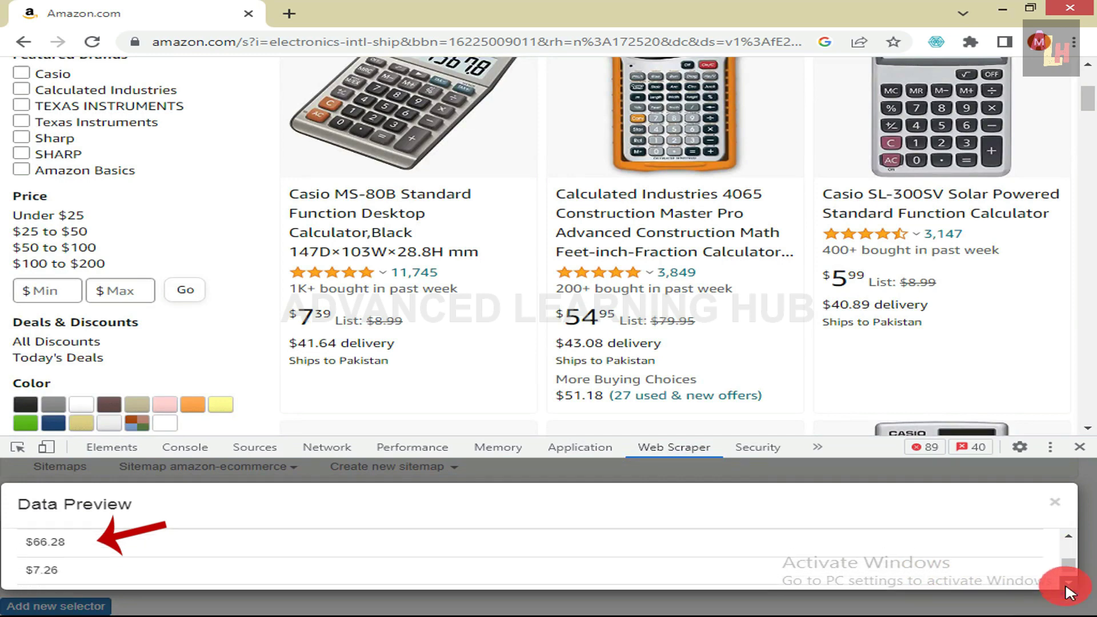
{"action": "left_click", "coordinate": [1068, 583]}
{"action": "left_click", "coordinate": [1069, 583]}
{"action": "left_click", "coordinate": [1069, 583]}
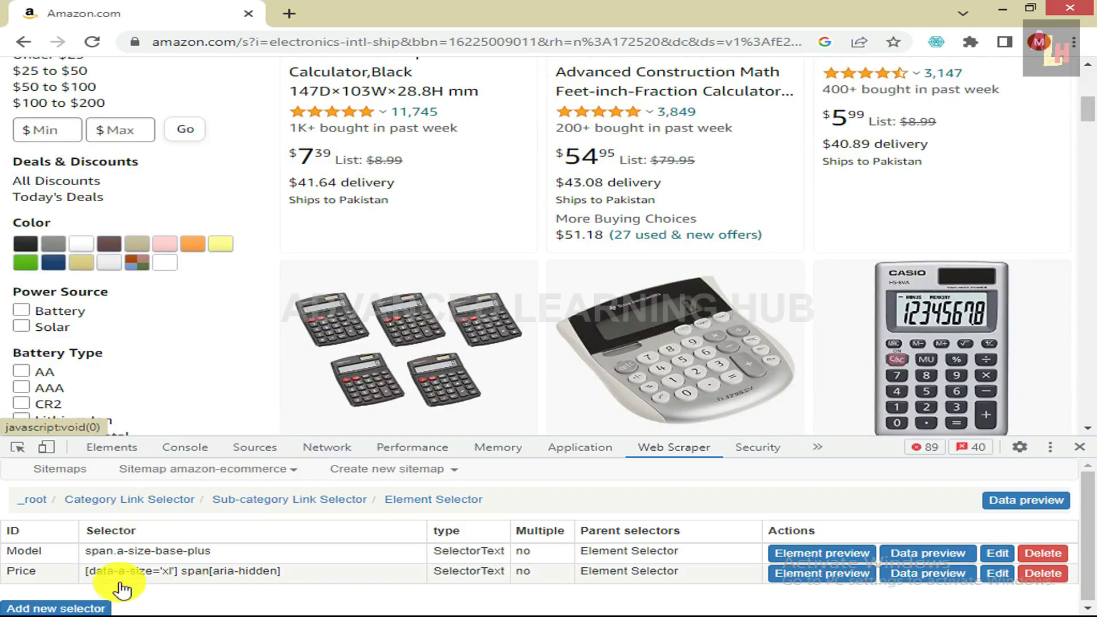
- Add another selector inside Element Selector with the ID Delivery Charges, keeping its type as Text
{"action": "left_click", "coordinate": [75, 609]}
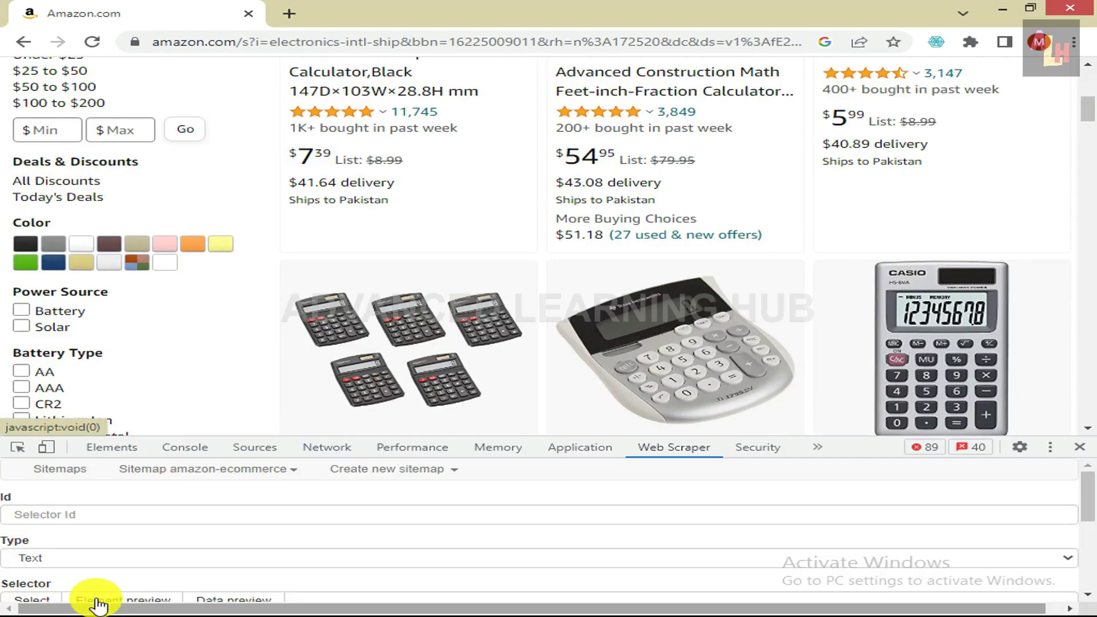
{"action": "left_click", "coordinate": [89, 514]}
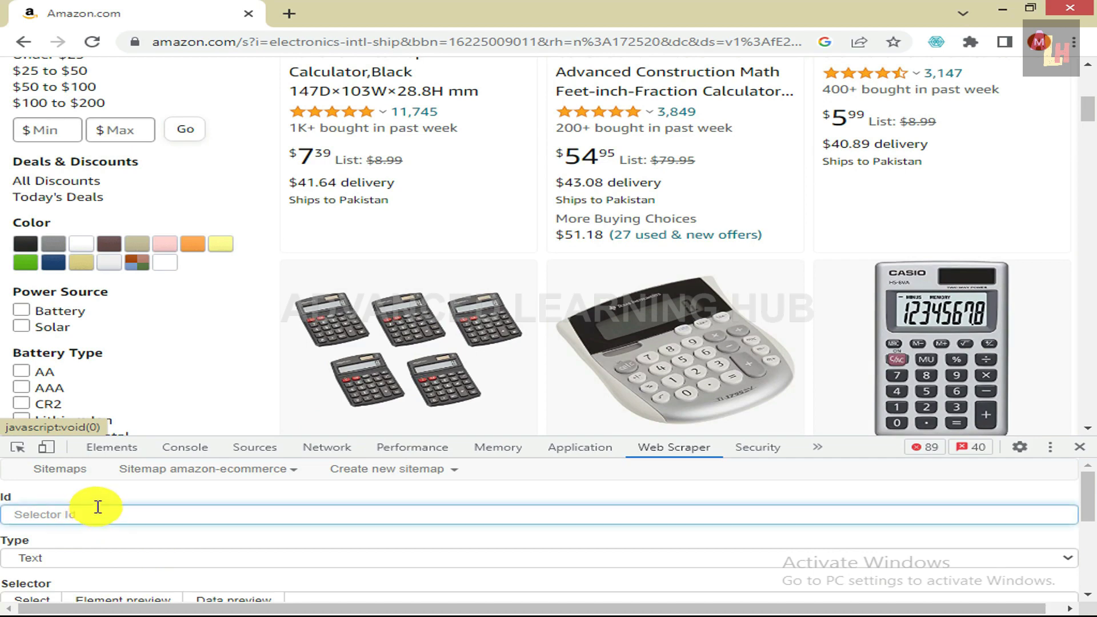
{"action": "type", "text": "Delivery Charges"}
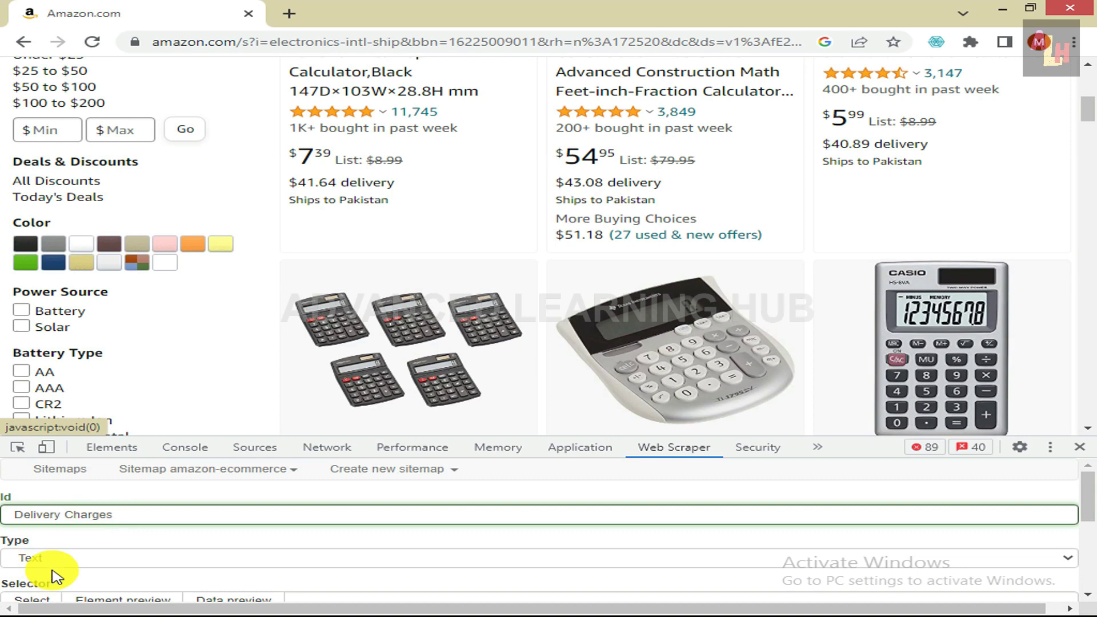
{"action": "left_click", "coordinate": [51, 563]}
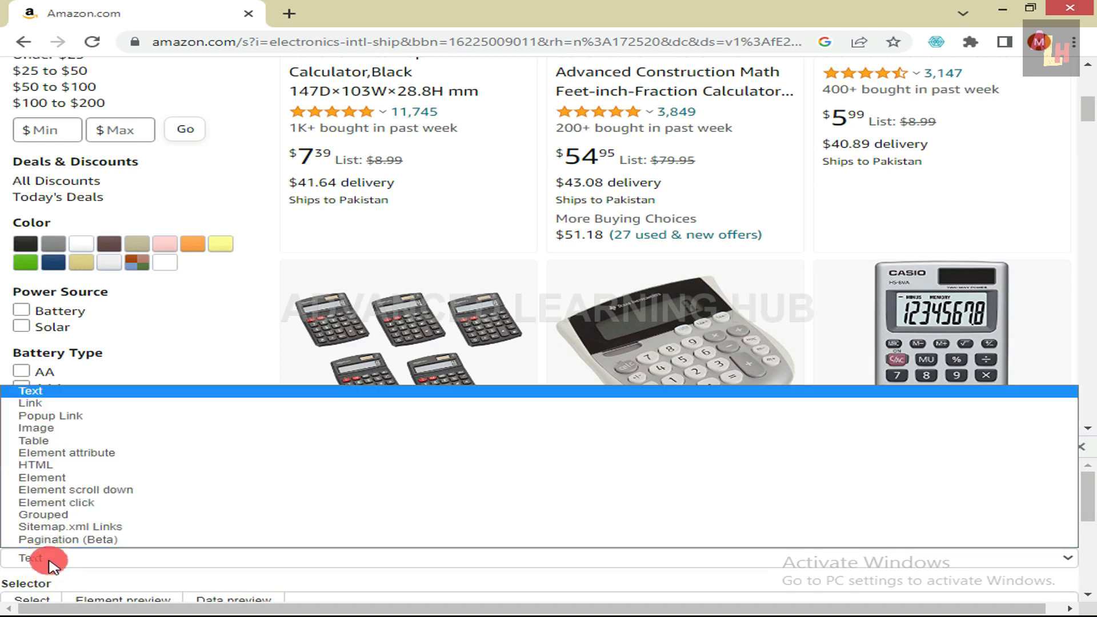
{"action": "left_click", "coordinate": [52, 563]}
- Select the delivery cost line in the first calculator's card, giving Delivery Charges the selector span span.a-color-base
{"action": "scroll", "coordinate": [74, 586], "scroll_direction": "down", "scroll_amount": 2}
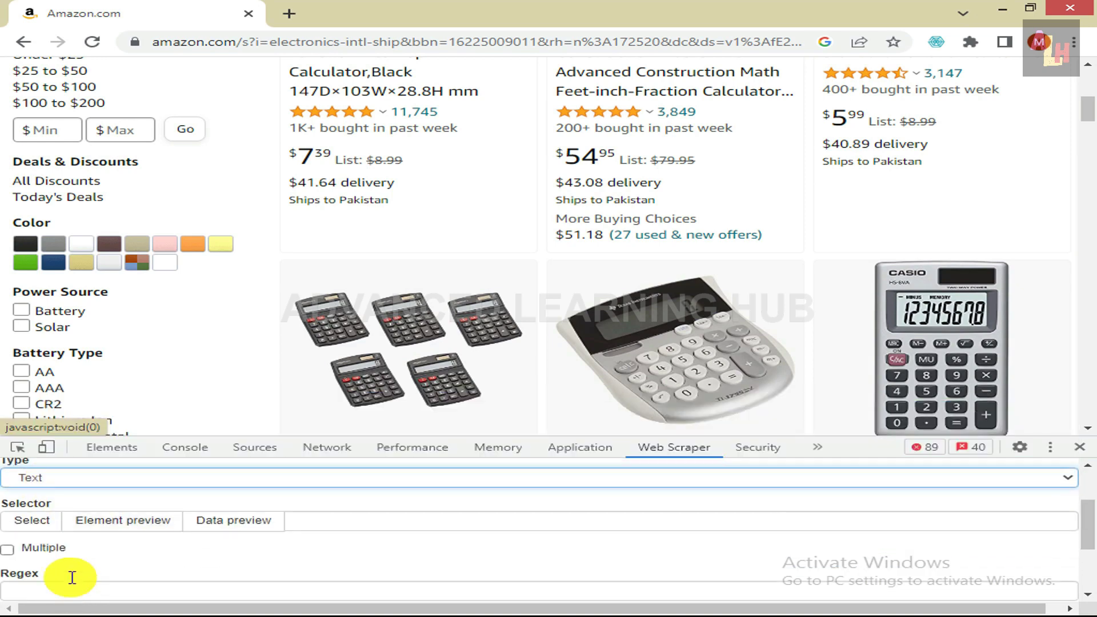
{"action": "left_click", "coordinate": [34, 522]}
{"action": "scroll", "coordinate": [311, 245], "scroll_direction": "up", "scroll_amount": 1}
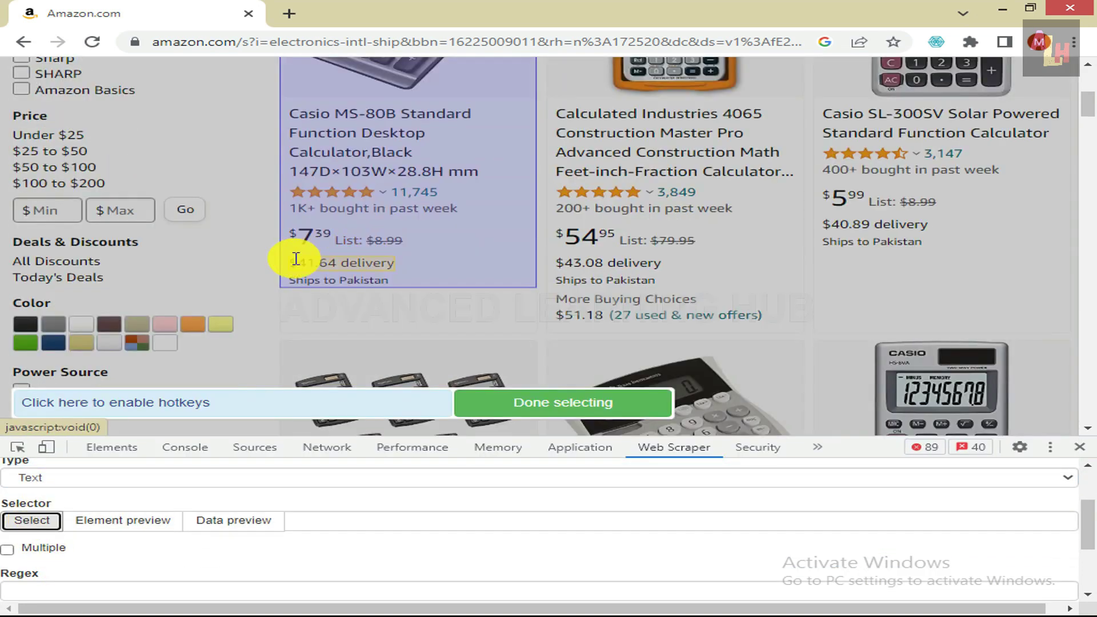
{"action": "left_click", "coordinate": [317, 264]}
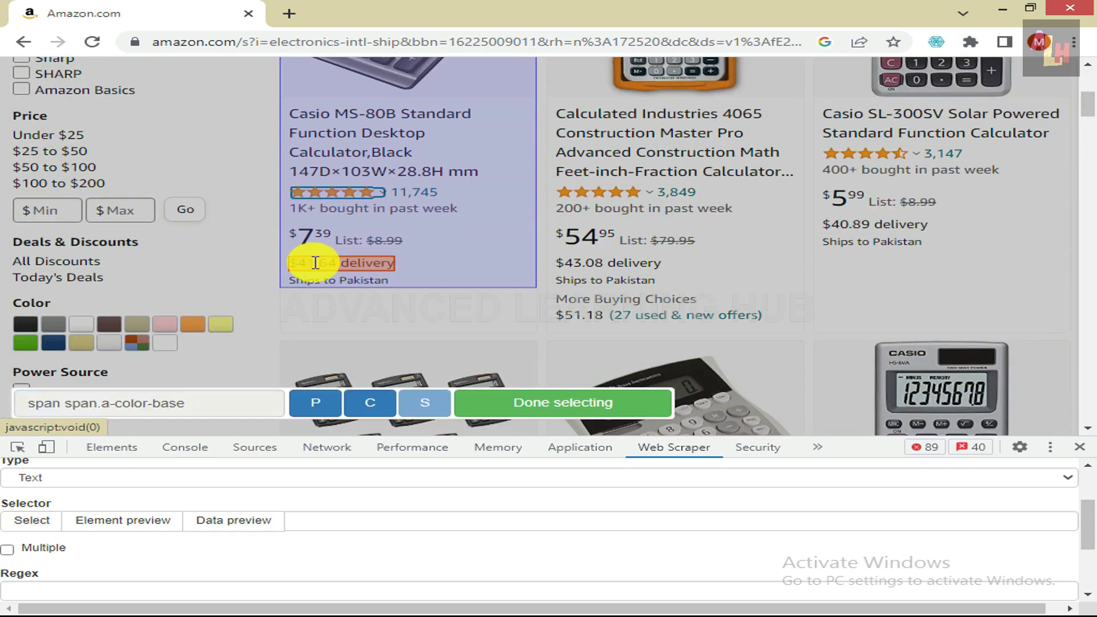
{"action": "left_click", "coordinate": [572, 403]}
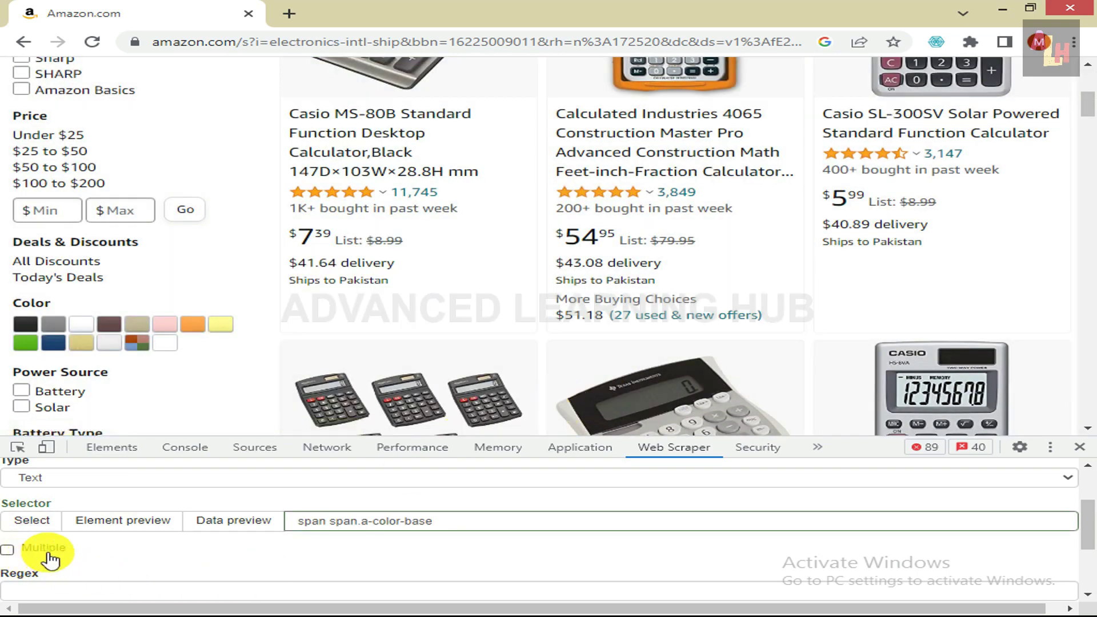
- Set Element Selector as the parent of Delivery Charges and save the selector
{"action": "scroll", "coordinate": [49, 560], "scroll_direction": "down", "scroll_amount": 2}
{"action": "left_click", "coordinate": [65, 560]}
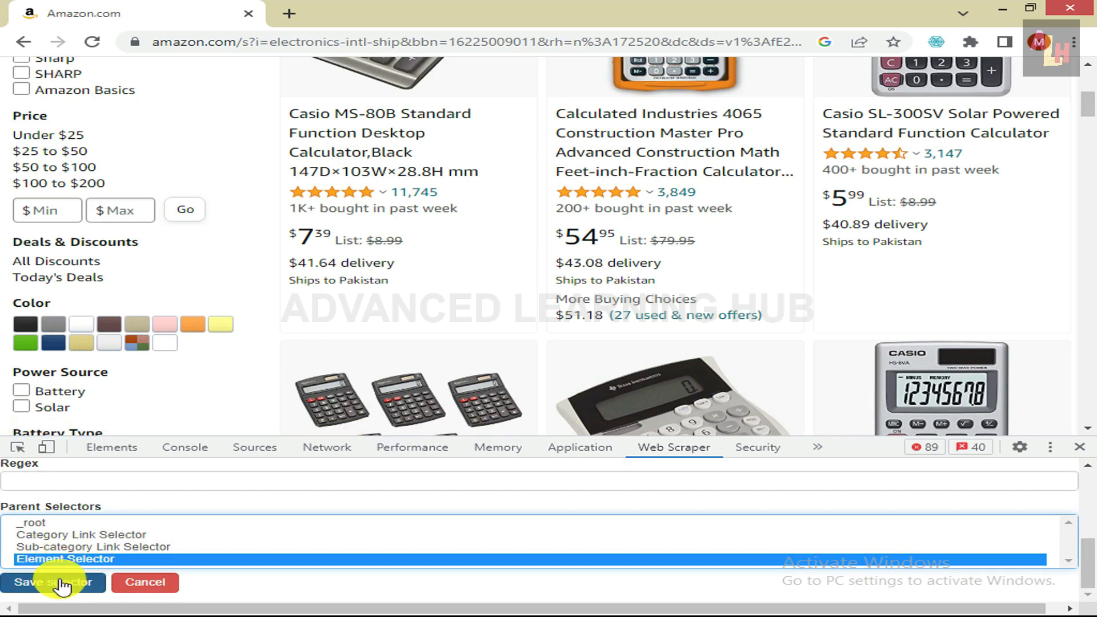
{"action": "left_click", "coordinate": [60, 584]}
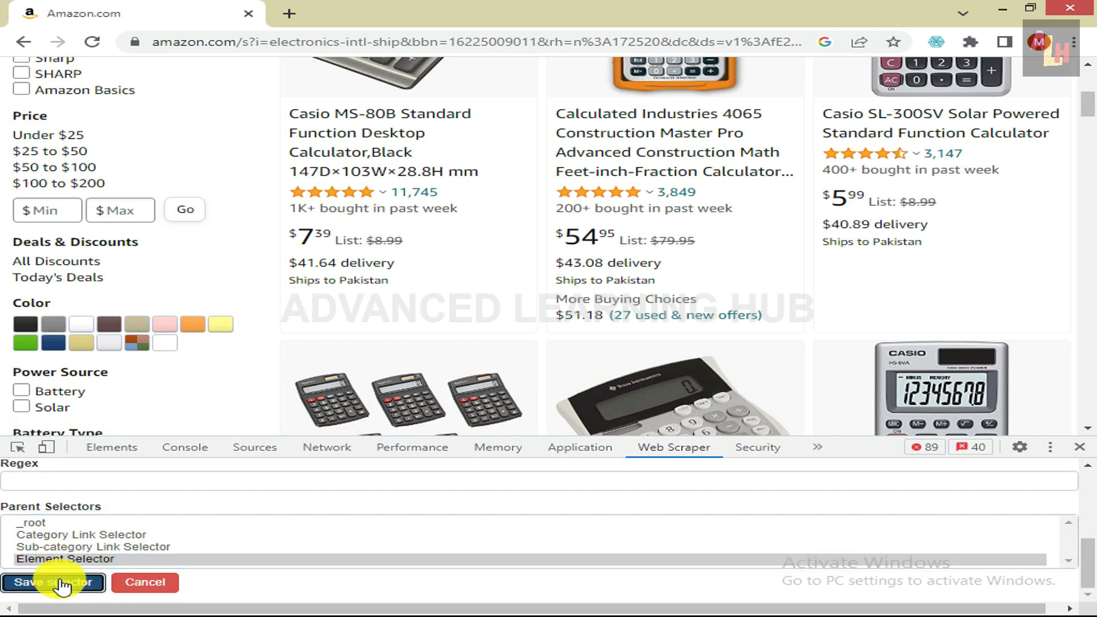
{"action": "left_click", "coordinate": [60, 584]}
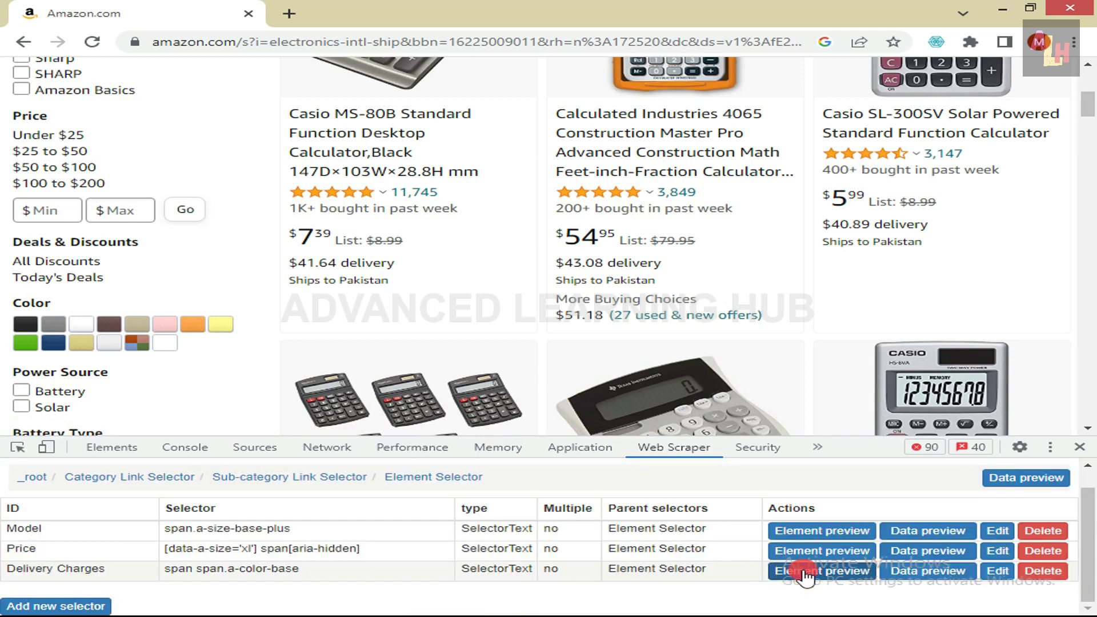
- Preview the element matched by Delivery Charges, read through the delivery costs in its data preview, and close it
{"action": "left_click", "coordinate": [806, 572]}
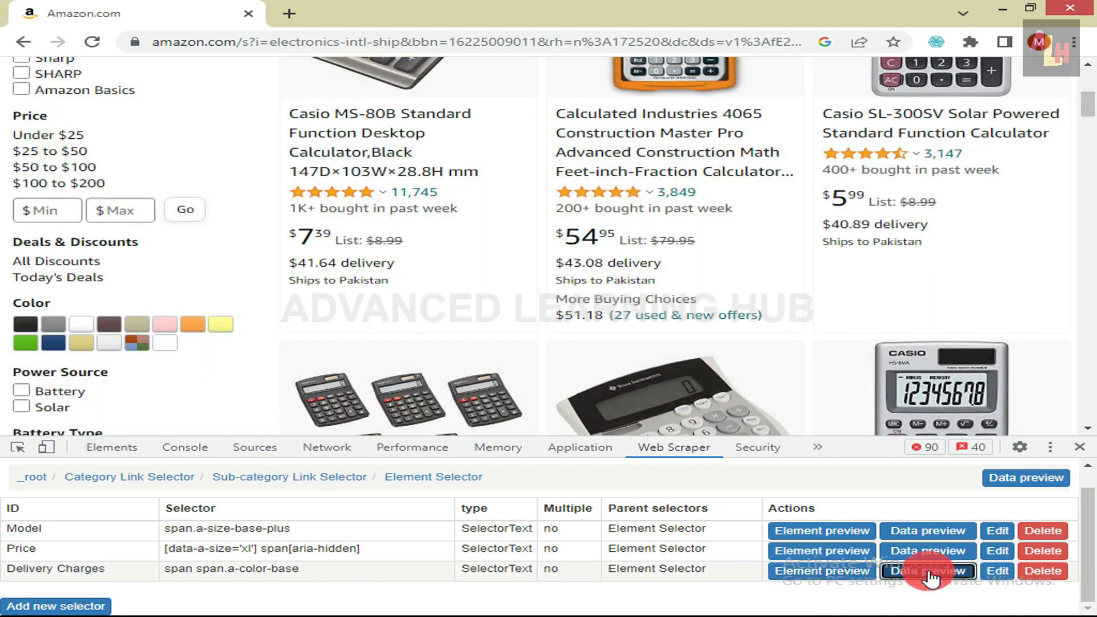
{"action": "left_click", "coordinate": [926, 572]}
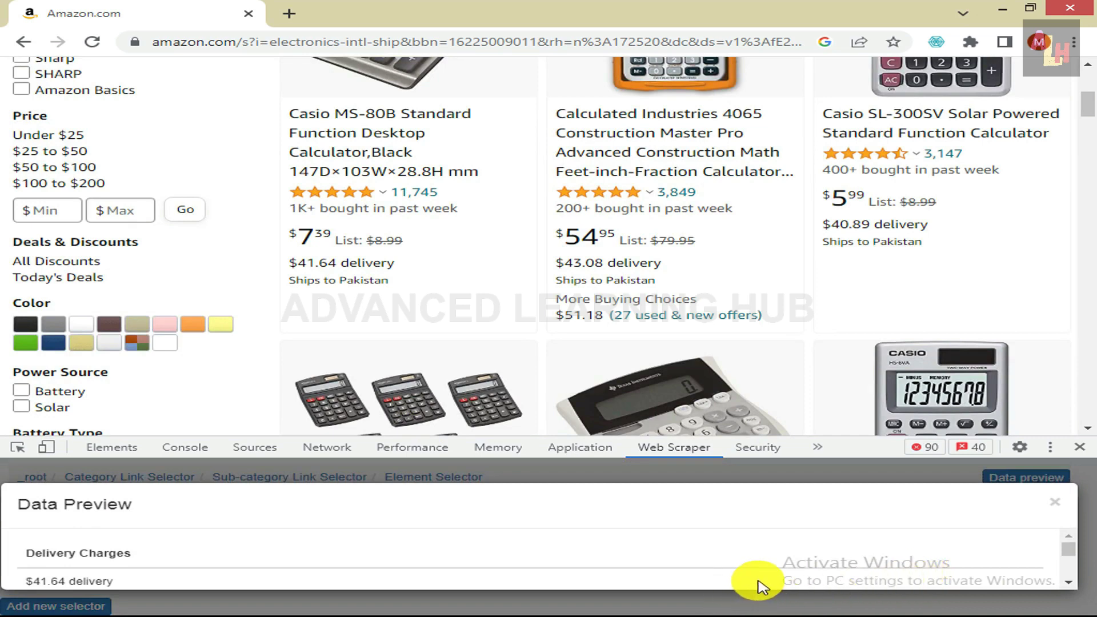
{"action": "left_click", "coordinate": [1069, 583]}
{"action": "scroll", "coordinate": [1068, 584], "scroll_direction": "down", "scroll_amount": 5}
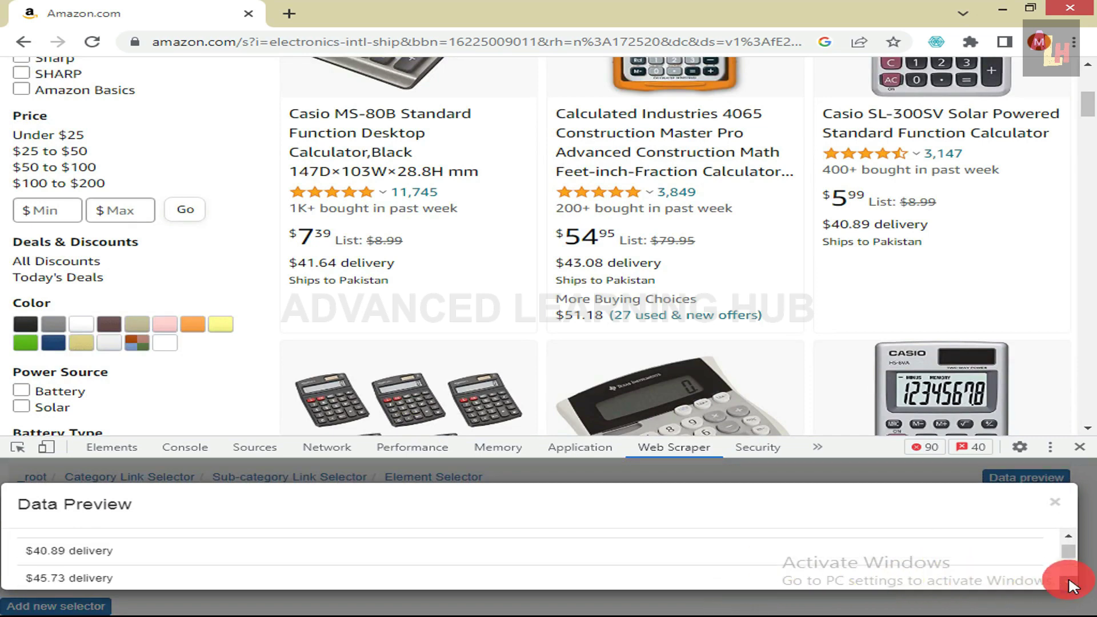
{"action": "scroll", "coordinate": [1072, 592], "scroll_direction": "down", "scroll_amount": 3}
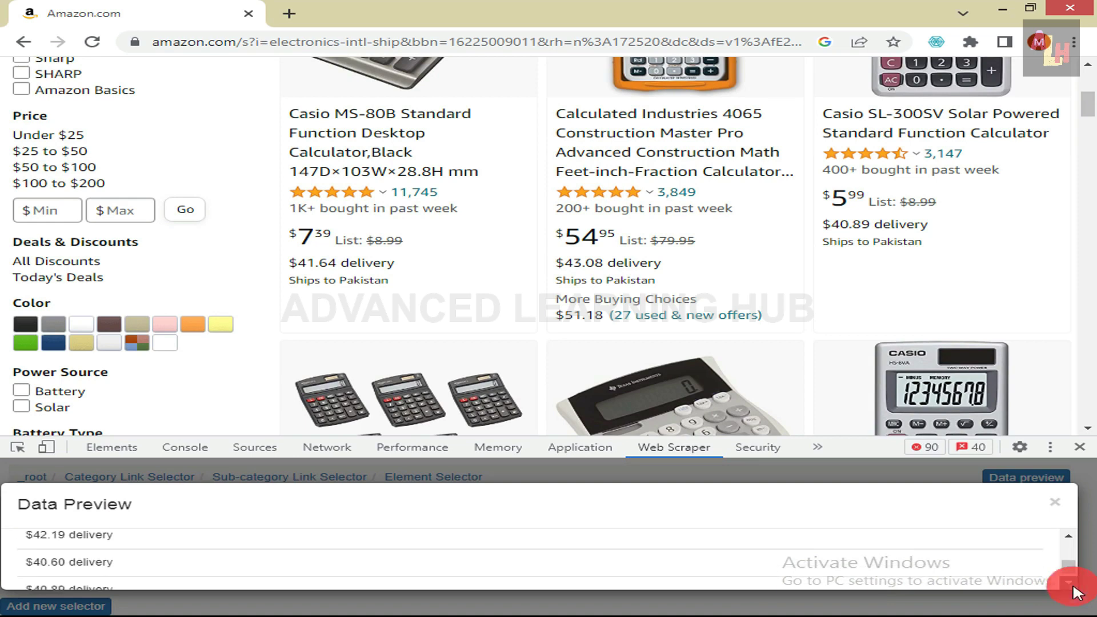
{"action": "left_click", "coordinate": [1055, 501]}
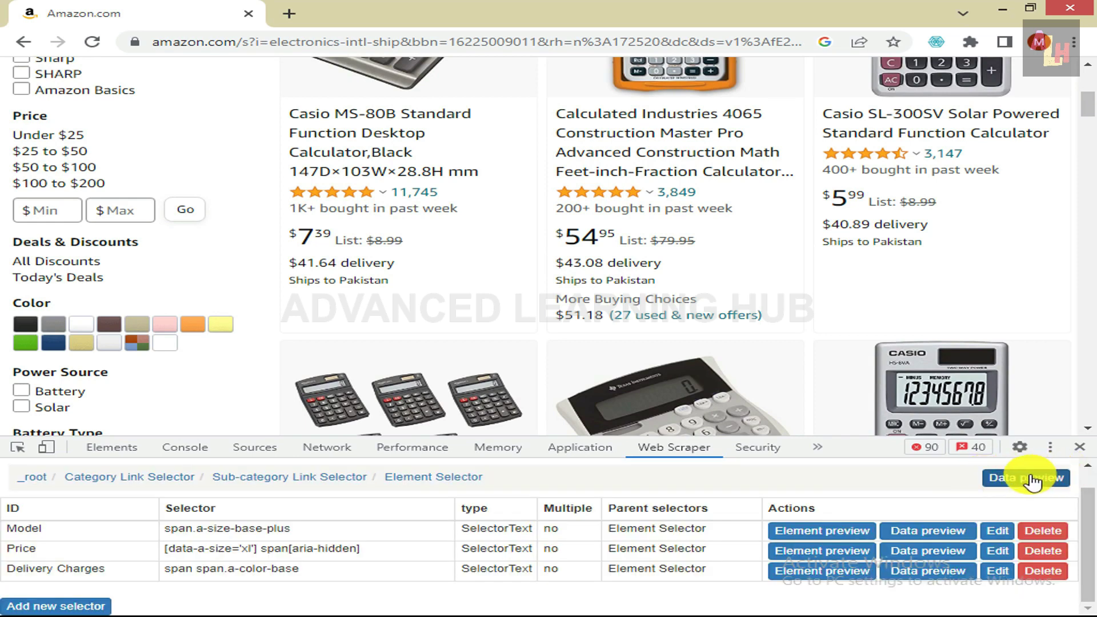
- Preview the combined Model, Price and Delivery Charges data collected under Element Selector and close the preview
{"action": "left_click", "coordinate": [1020, 480]}
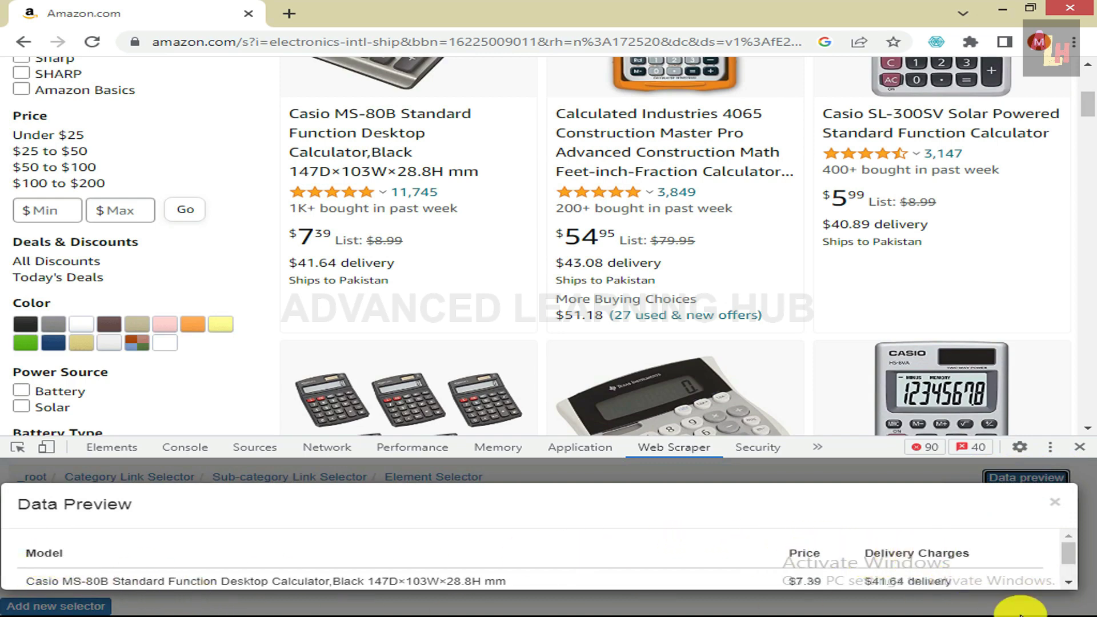
{"action": "left_click", "coordinate": [1068, 582]}
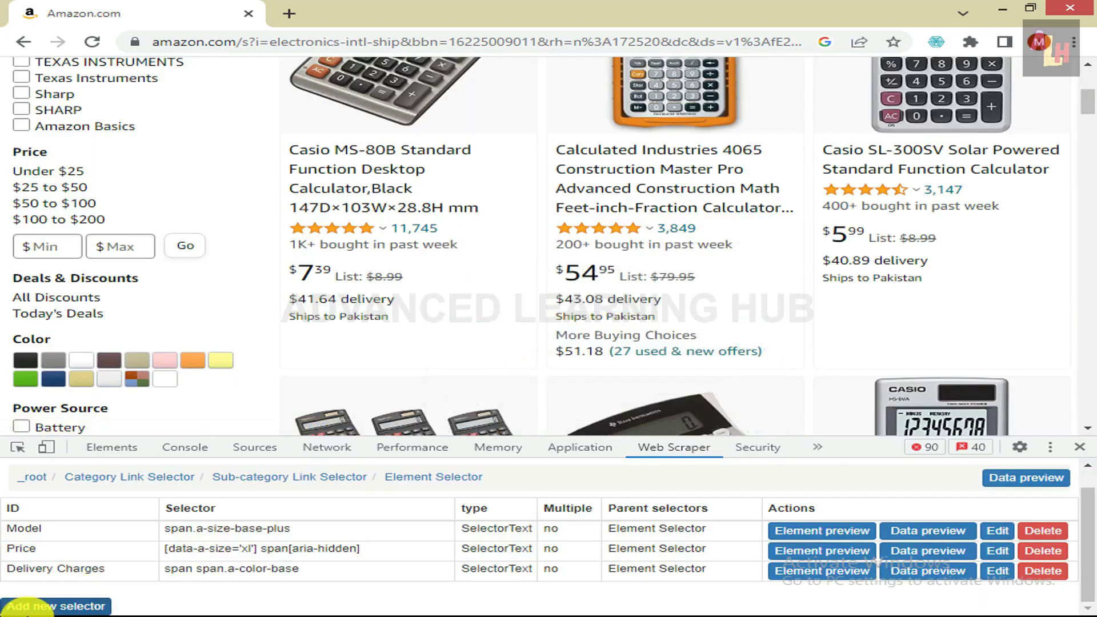
- Add another selector inside Element Selector with the ID Image and the type Image
{"action": "left_click", "coordinate": [84, 607]}
{"action": "type", "text": "Image"}
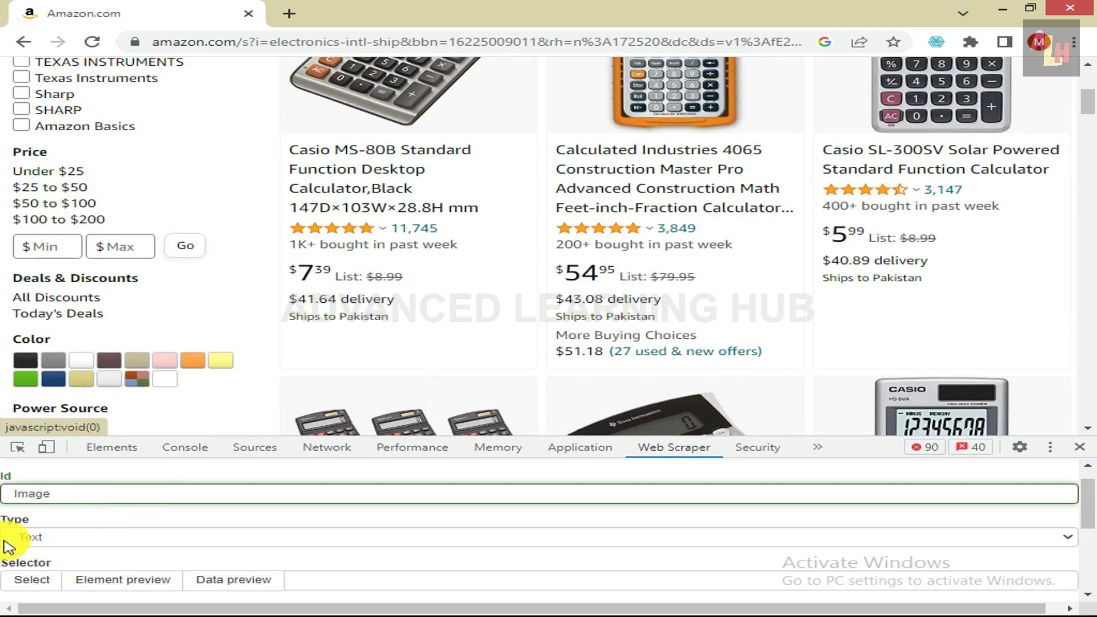
{"action": "left_click", "coordinate": [40, 540]}
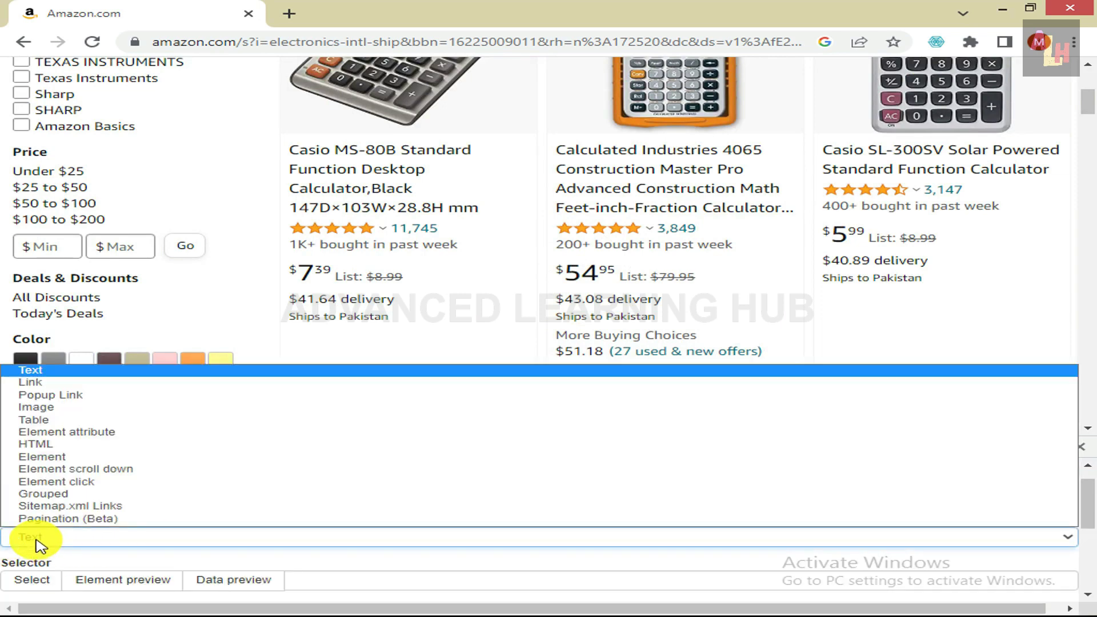
{"action": "left_click", "coordinate": [40, 408]}
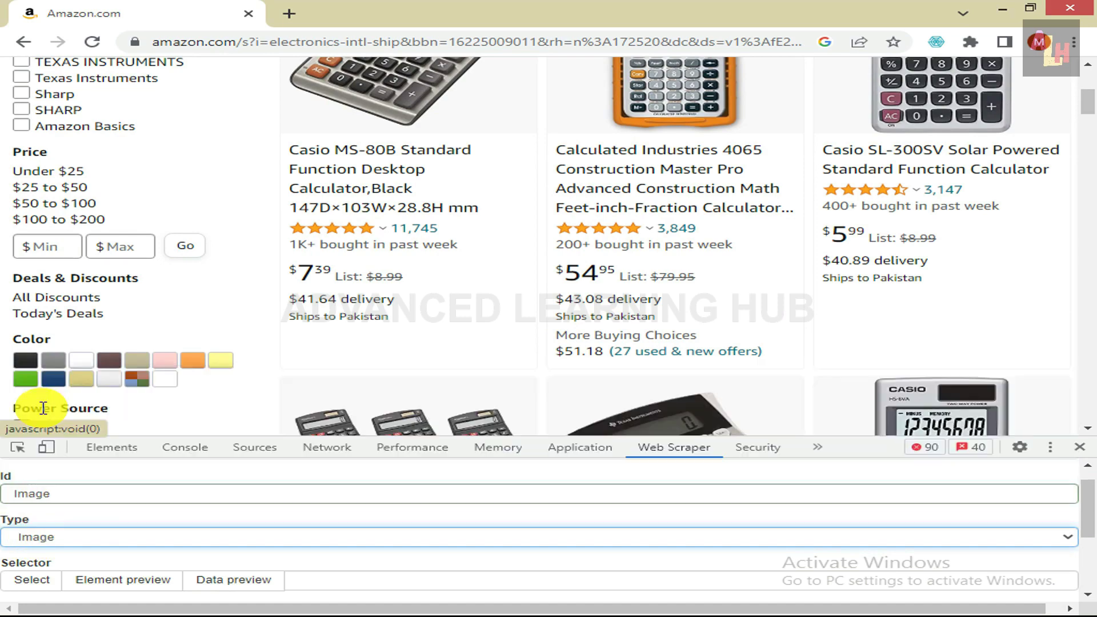
- Select the product picture in the first calculator's card, giving the Image selector the value img
{"action": "left_click", "coordinate": [34, 580]}
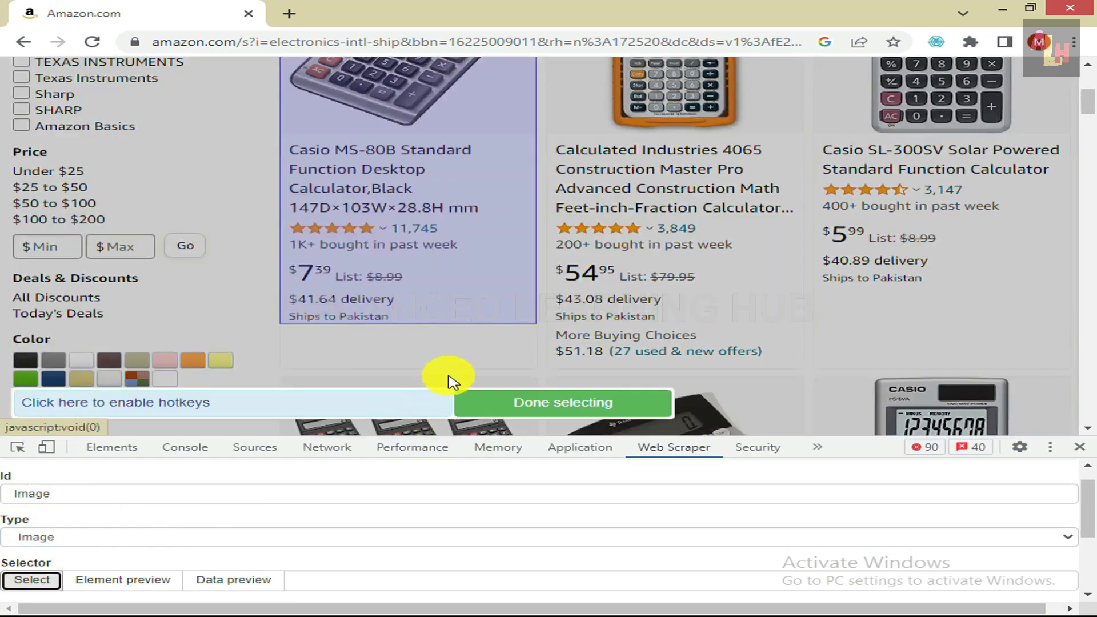
{"action": "scroll", "coordinate": [543, 383], "scroll_direction": "up", "scroll_amount": 4}
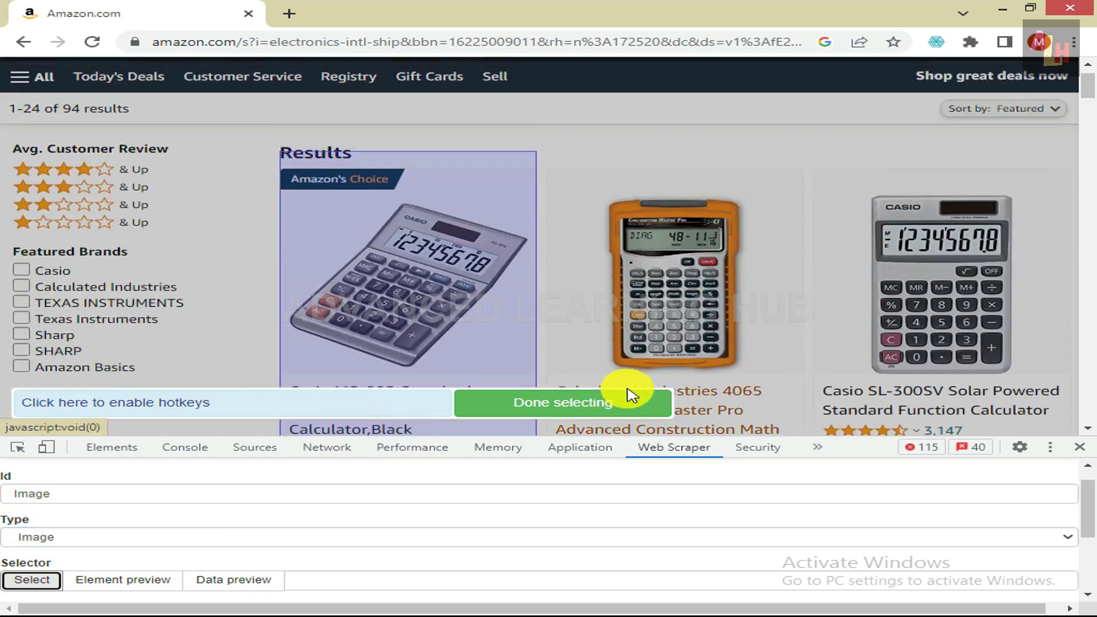
{"action": "left_click", "coordinate": [420, 280]}
{"action": "left_click", "coordinate": [569, 402]}
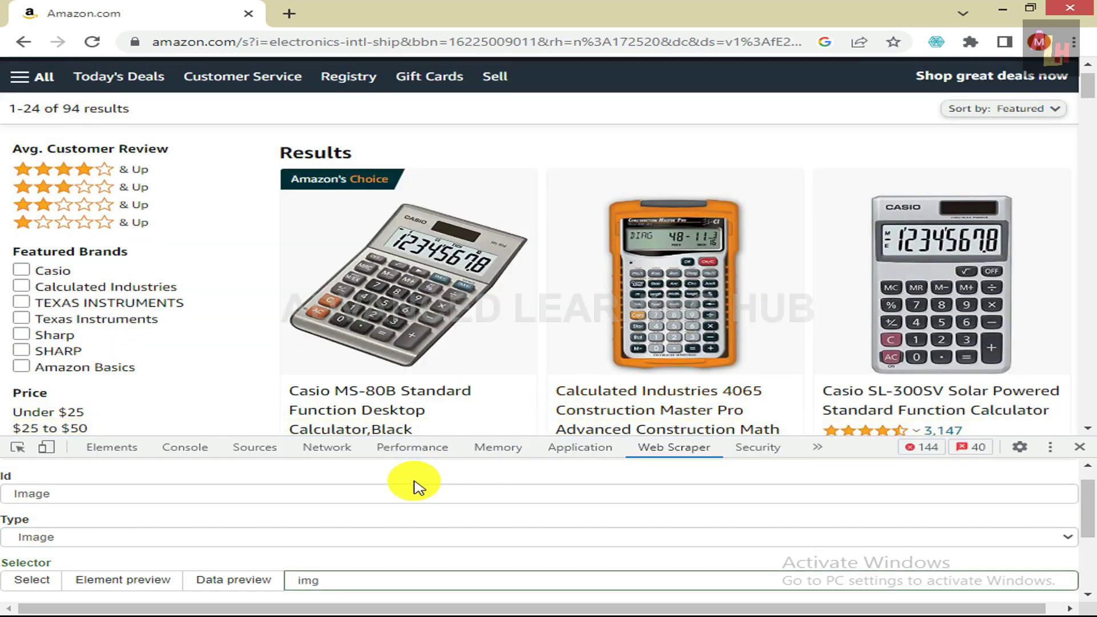
- Set Element Selector as the parent of the Image selector and save it
{"action": "scroll", "coordinate": [421, 486], "scroll_direction": "down", "scroll_amount": 1}
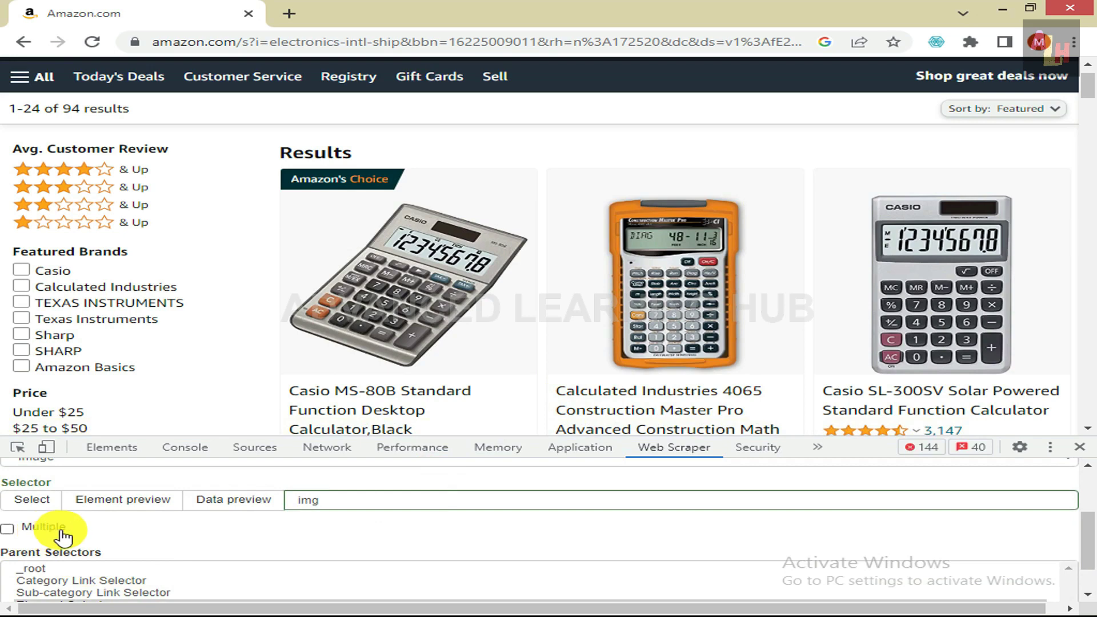
{"action": "scroll", "coordinate": [43, 549], "scroll_direction": "down", "scroll_amount": 1}
{"action": "left_click", "coordinate": [75, 559]}
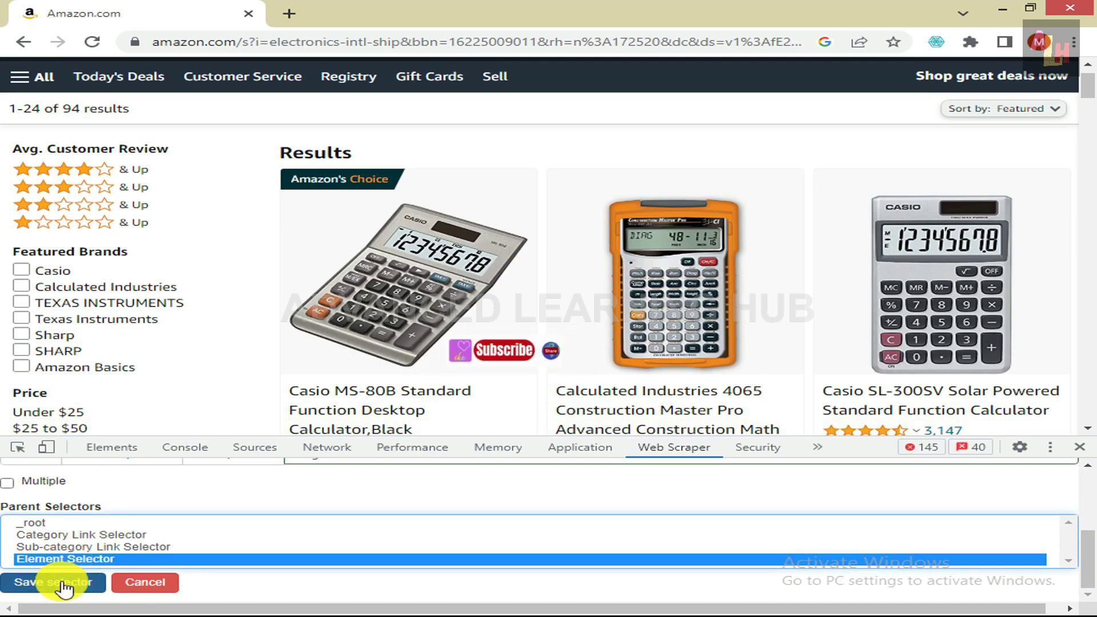
{"action": "left_click", "coordinate": [53, 582]}
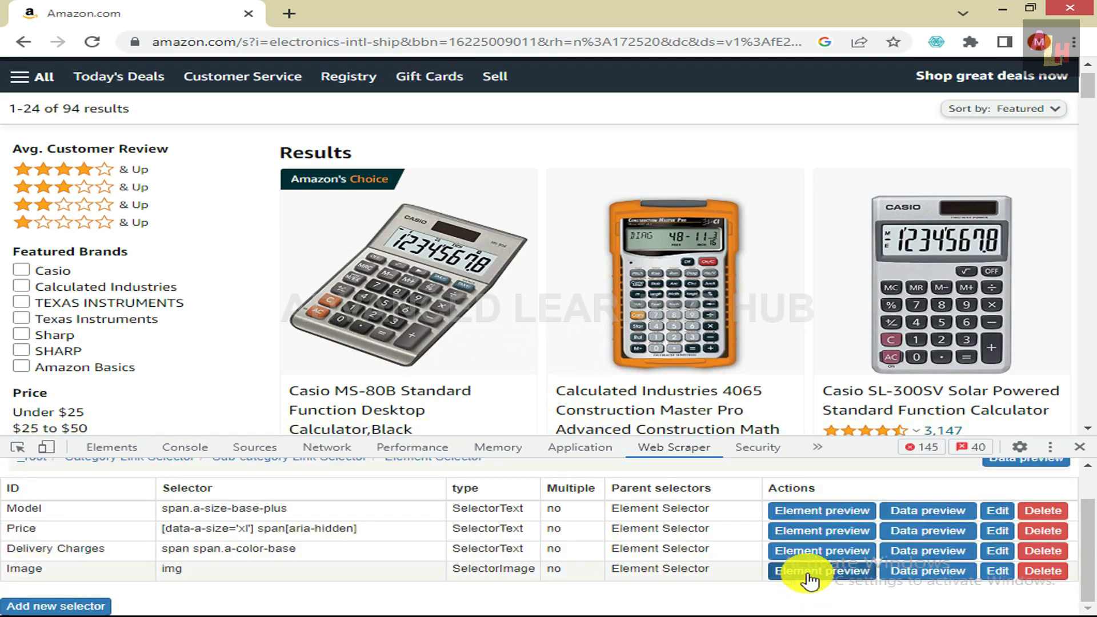
- Preview the element matched by the Image selector, read through the image URLs in its data preview, and close it
{"action": "left_click", "coordinate": [818, 572]}
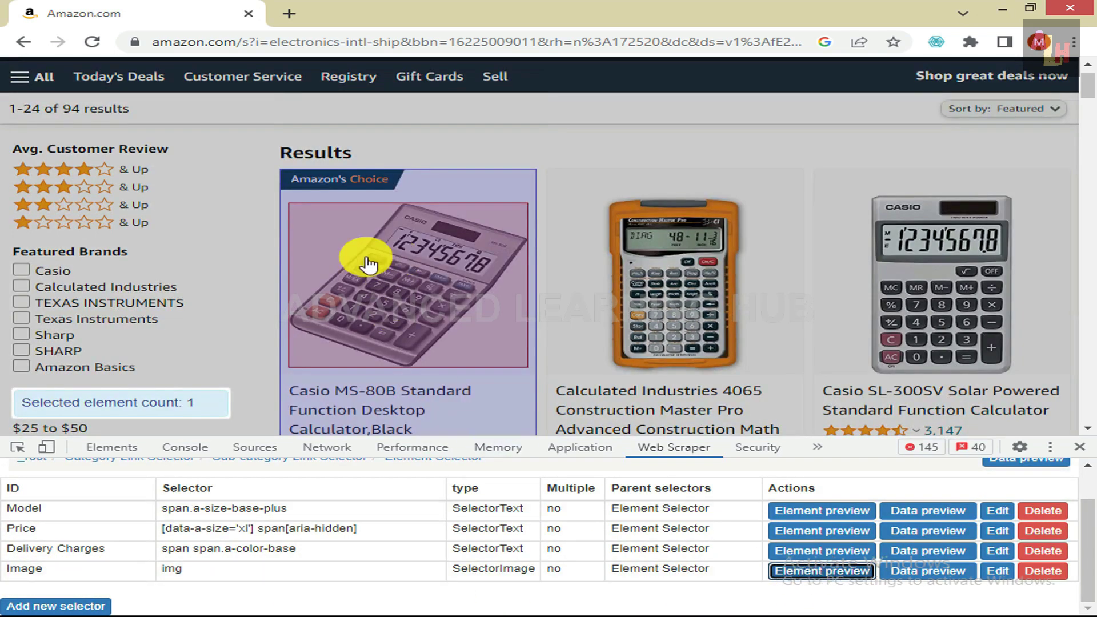
{"action": "left_click", "coordinate": [837, 577]}
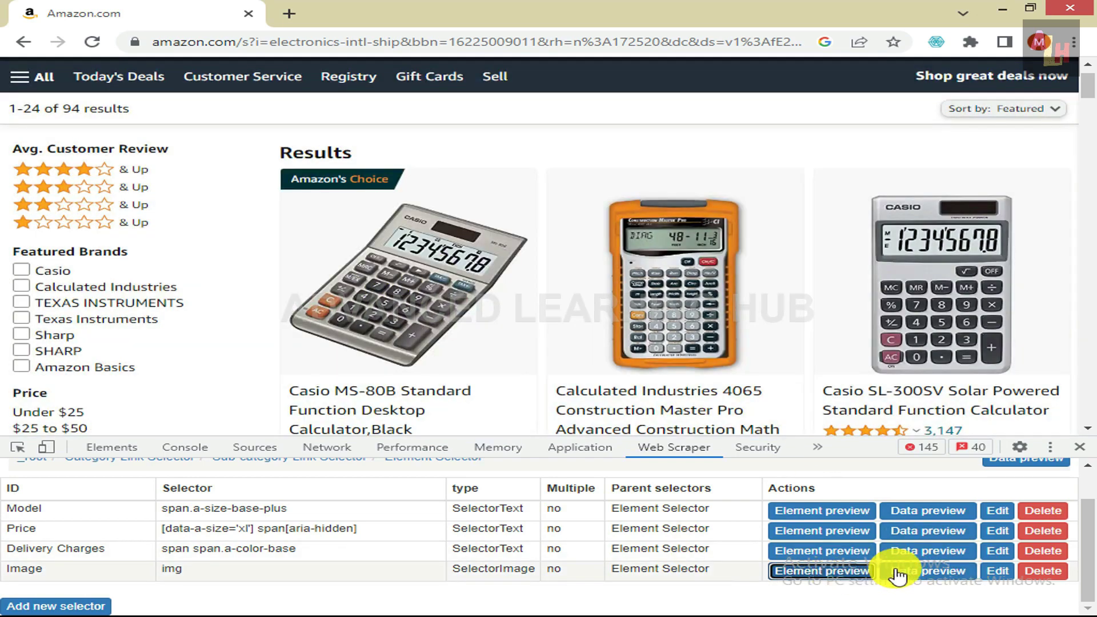
{"action": "left_click", "coordinate": [919, 571]}
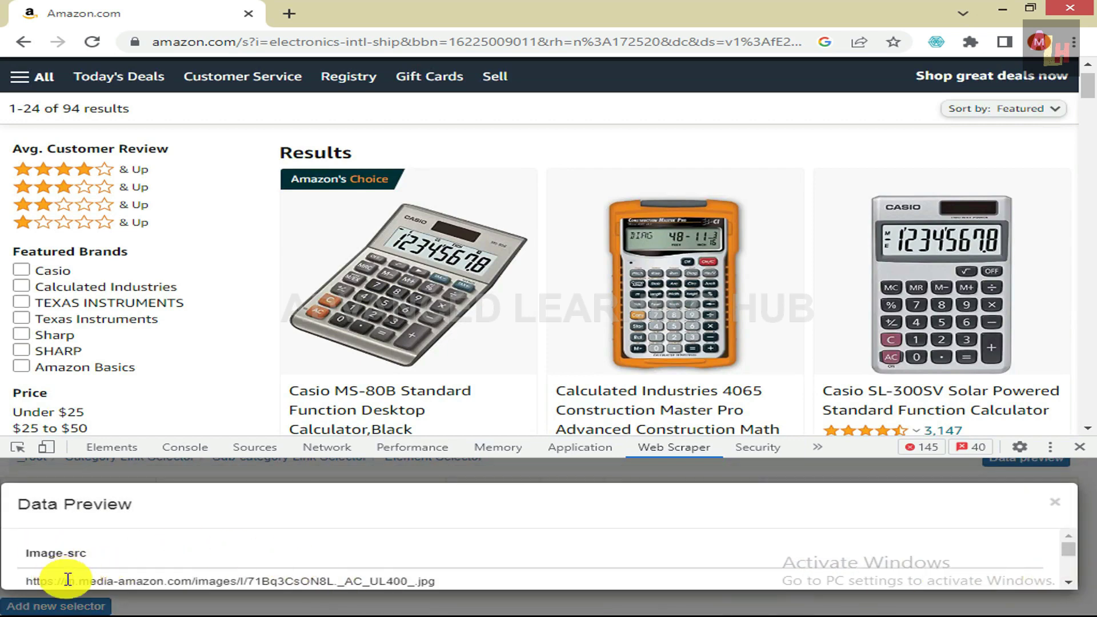
{"action": "scroll", "coordinate": [1067, 583], "scroll_direction": "down", "scroll_amount": 2}
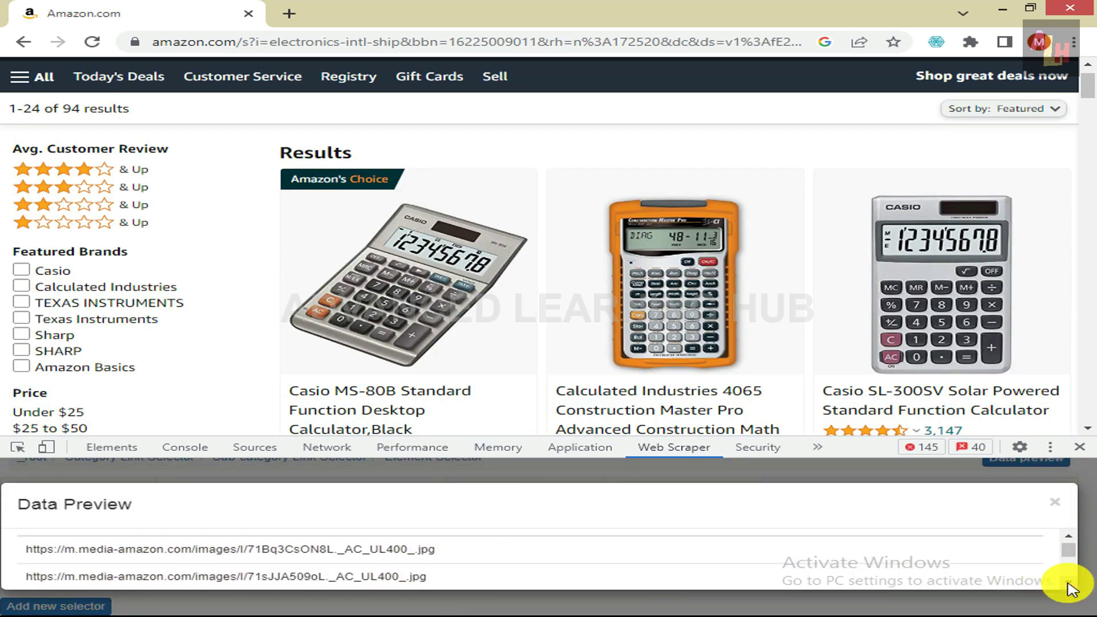
{"action": "scroll", "coordinate": [1068, 584], "scroll_direction": "down", "scroll_amount": 5}
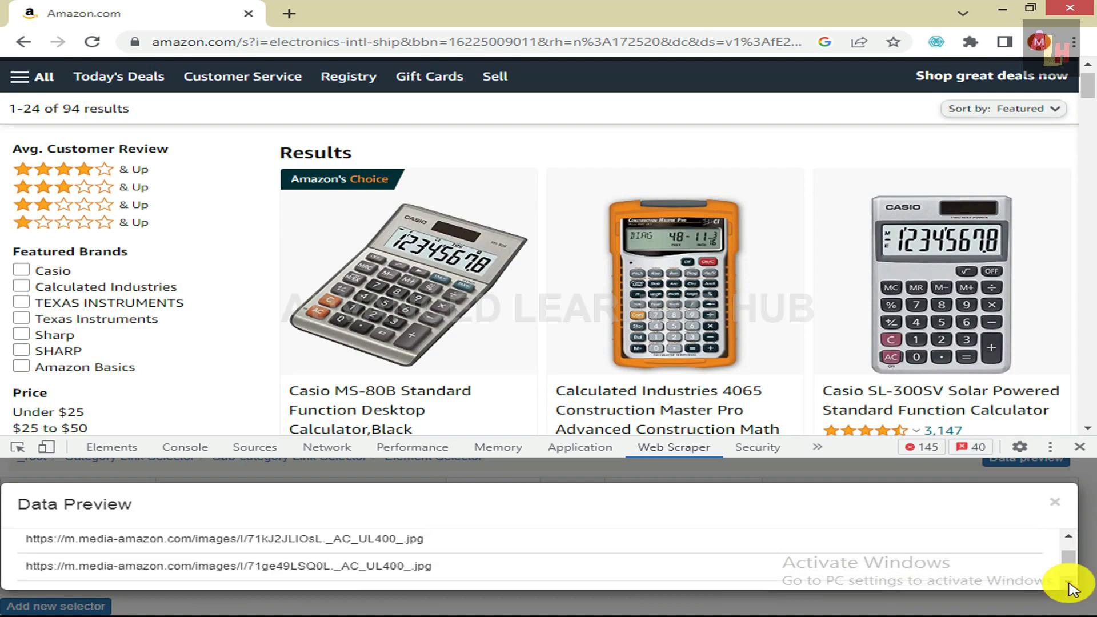
{"action": "scroll", "coordinate": [1070, 588], "scroll_direction": "down", "scroll_amount": 3}
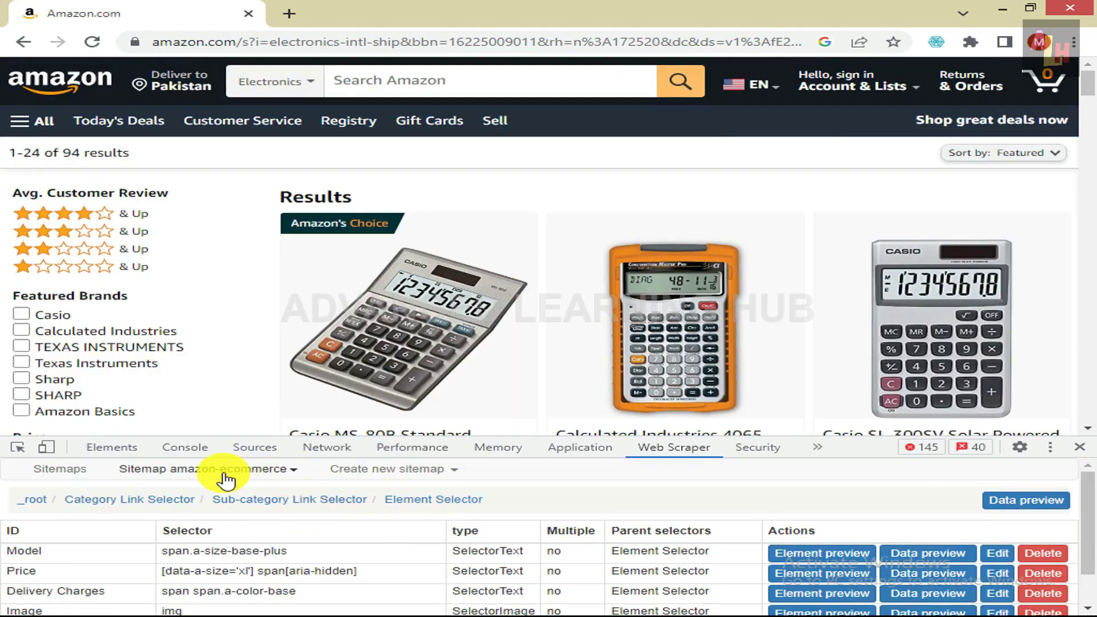
- Show the amazon-ecommerce sitemap's selector graph and expand it from _root through Element Selector to examine the full hierarchy
{"action": "left_click", "coordinate": [250, 472]}
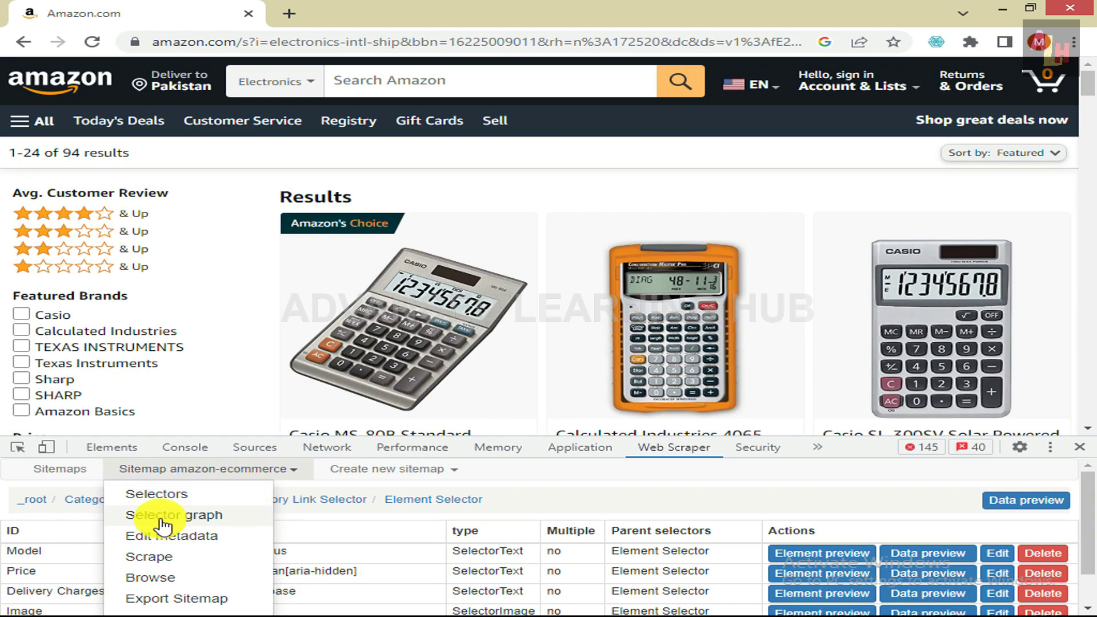
{"action": "left_click", "coordinate": [144, 515]}
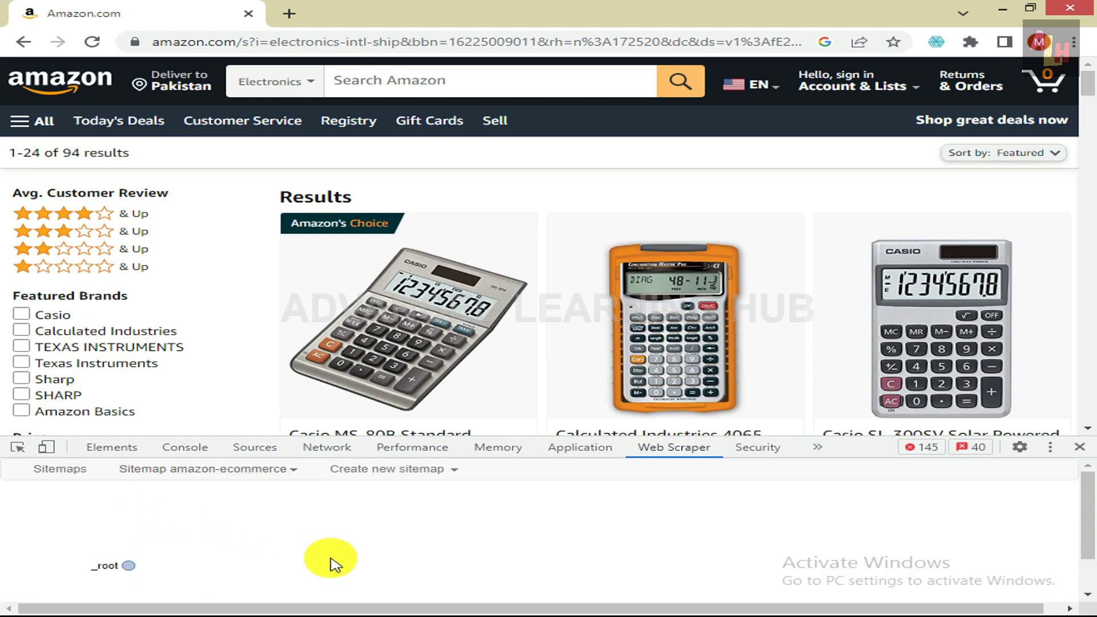
{"action": "left_click", "coordinate": [131, 567]}
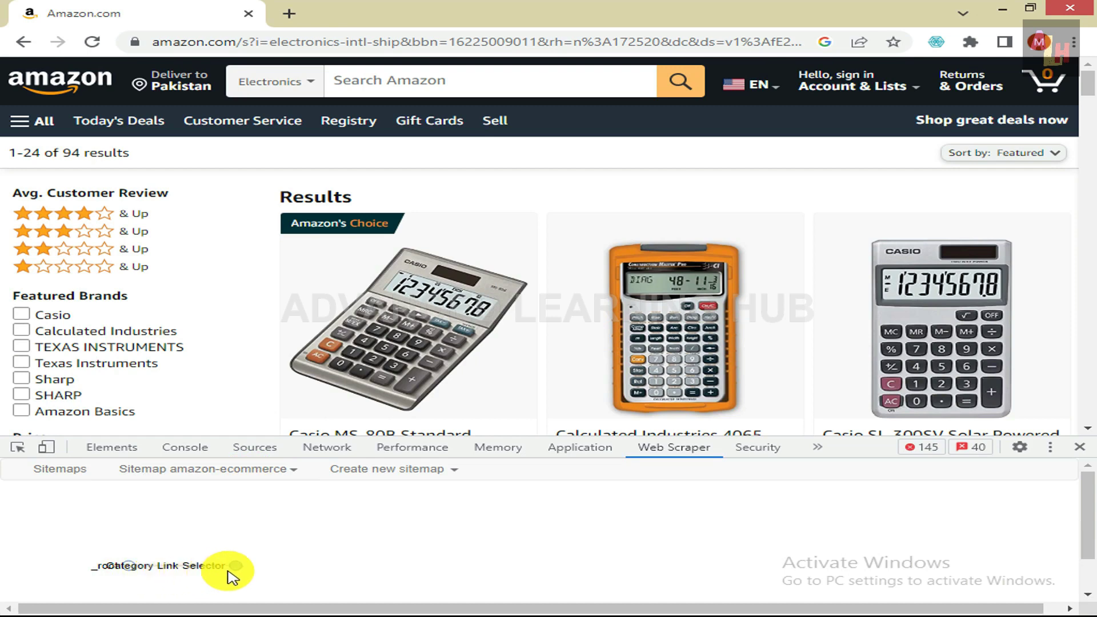
{"action": "left_click", "coordinate": [247, 568]}
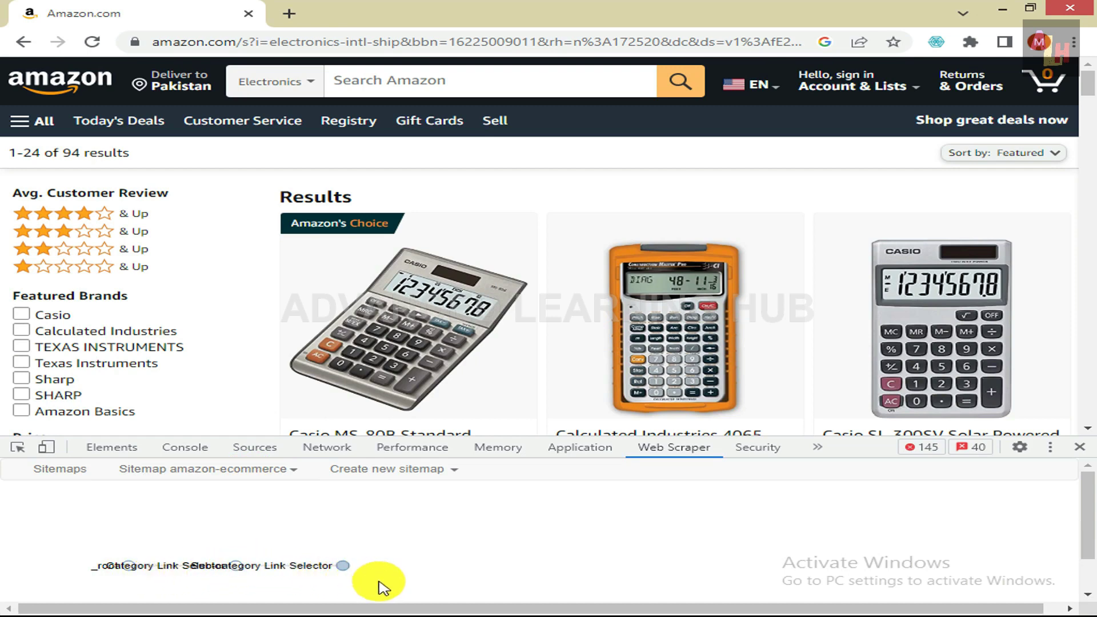
{"action": "left_click", "coordinate": [344, 566]}
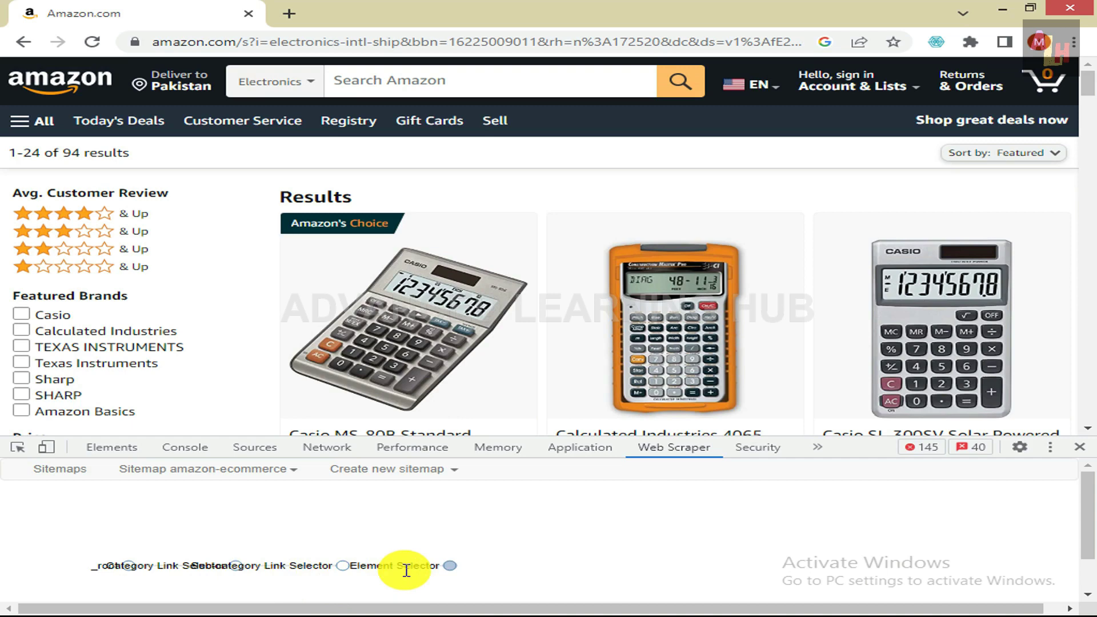
{"action": "left_click", "coordinate": [451, 571]}
{"action": "scroll", "coordinate": [652, 566], "scroll_direction": "down", "scroll_amount": 1}
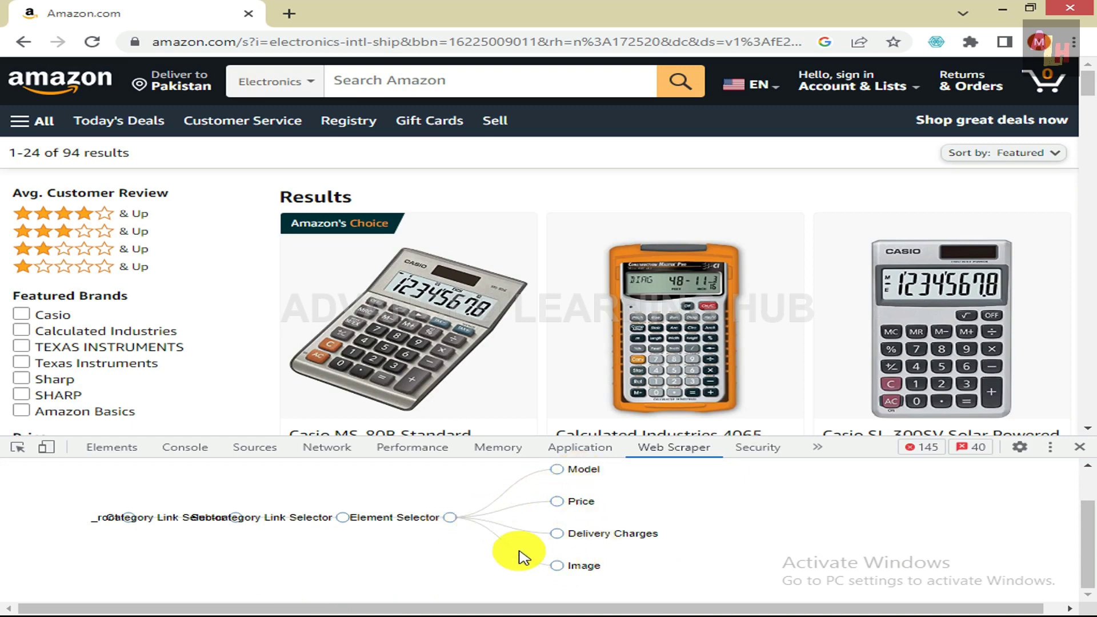
{"action": "scroll", "coordinate": [447, 531], "scroll_direction": "up", "scroll_amount": 2}
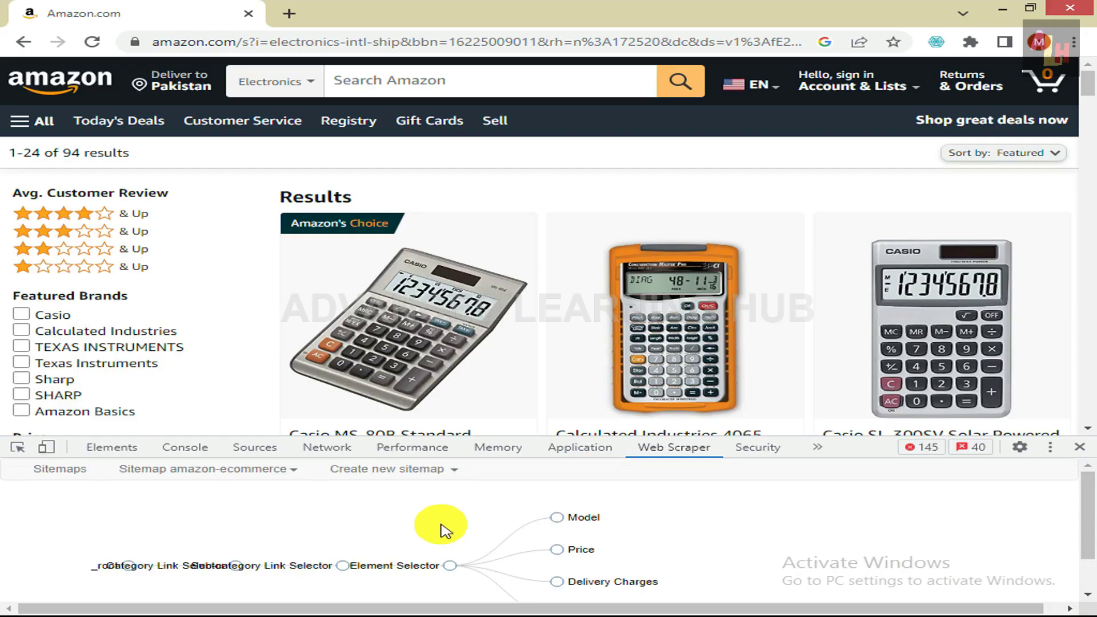
- Scrape the amazon-ecommerce sitemap, keeping the request interval and the page load delay at 2000 ms
{"action": "left_click", "coordinate": [292, 471]}
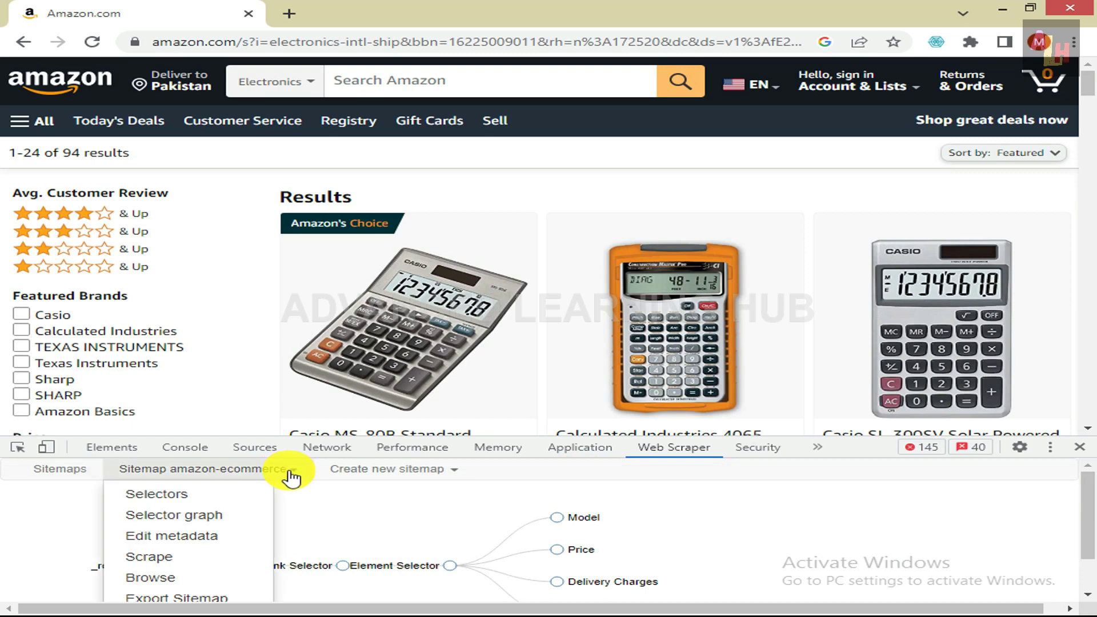
{"action": "left_click", "coordinate": [149, 559]}
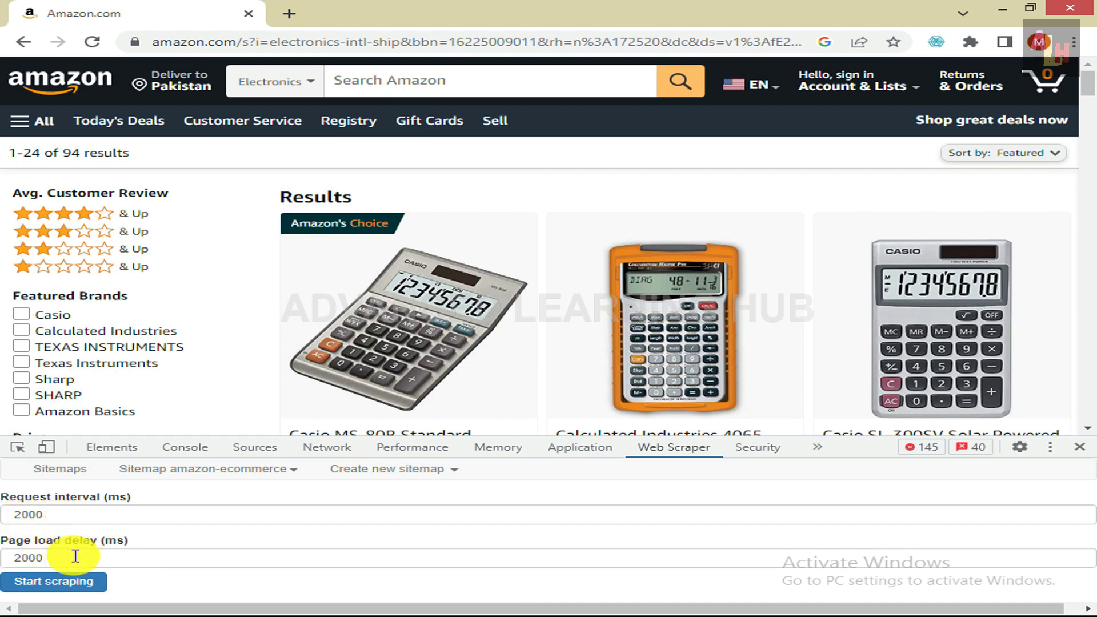
{"action": "left_click", "coordinate": [54, 582]}
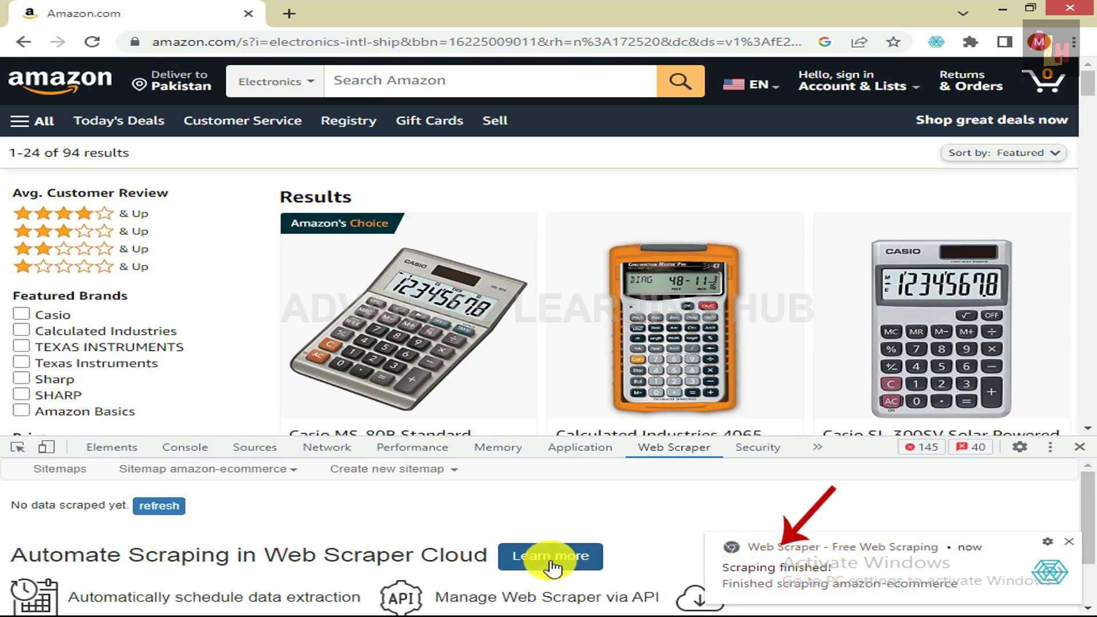
- Refresh the scraped data and look through the table from the first record to the last
{"action": "left_click", "coordinate": [161, 507]}
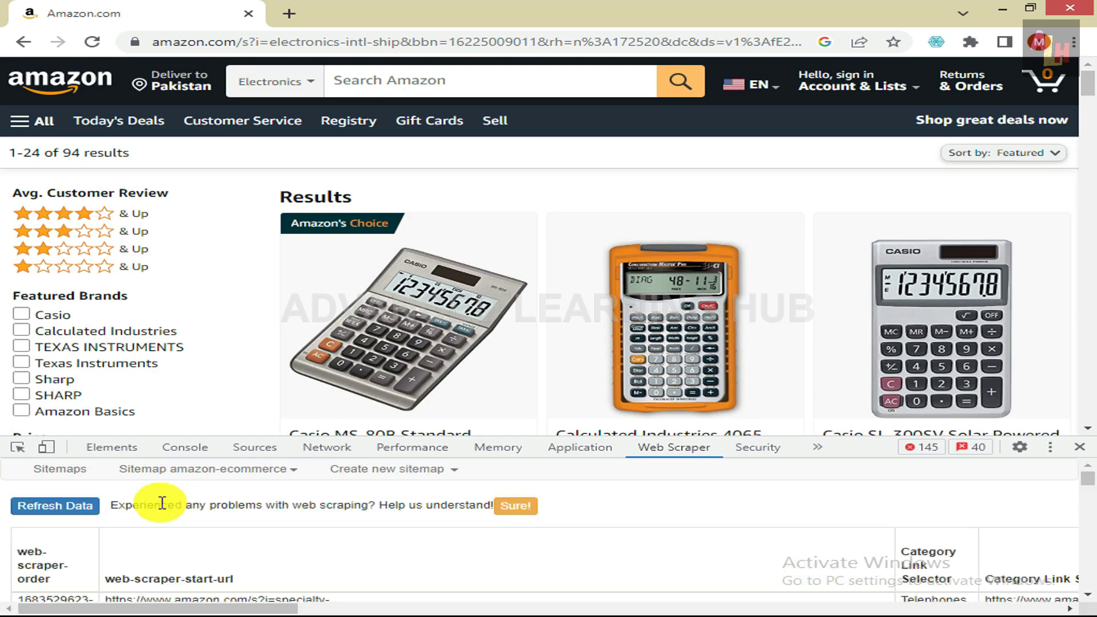
{"action": "scroll", "coordinate": [343, 543], "scroll_direction": "down", "scroll_amount": 5}
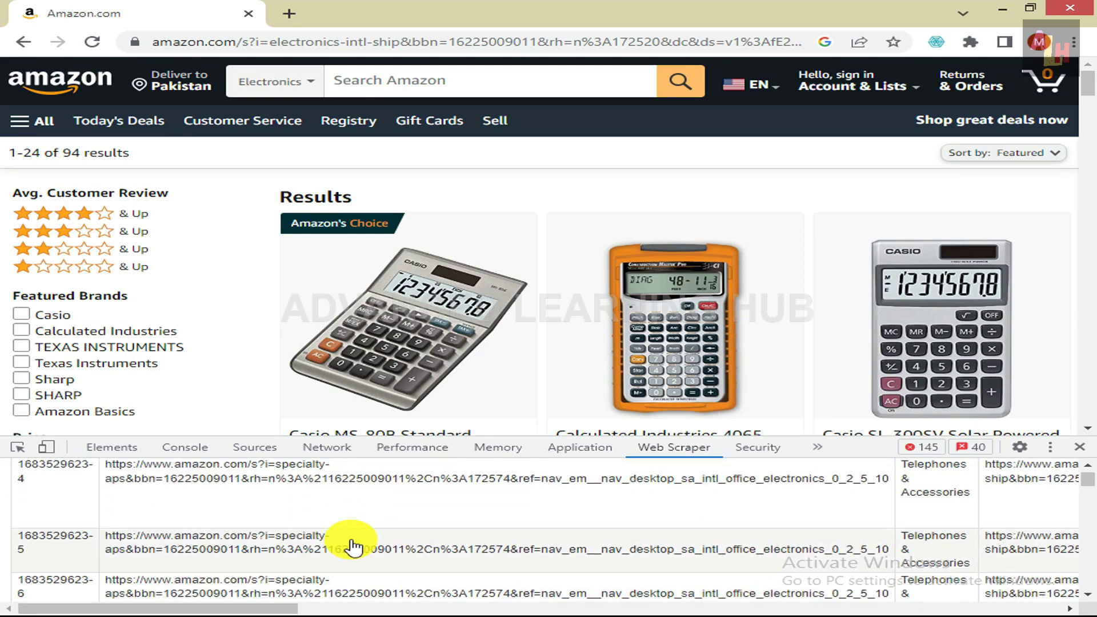
{"action": "scroll", "coordinate": [358, 551], "scroll_direction": "up", "scroll_amount": 5}
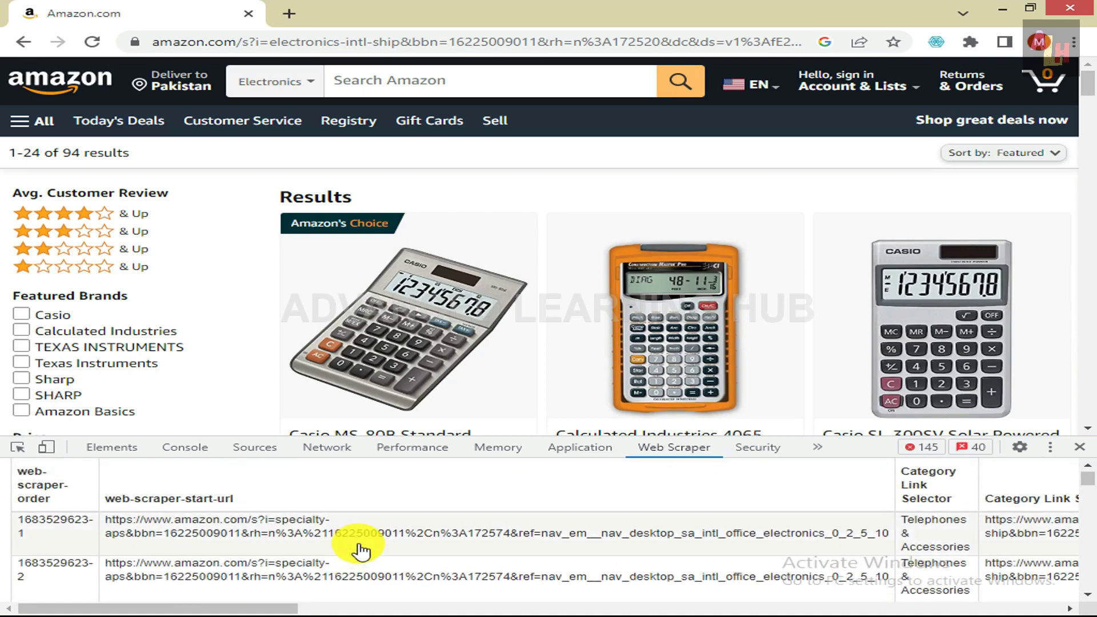
{"action": "scroll", "coordinate": [361, 551], "scroll_direction": "down", "scroll_amount": 5}
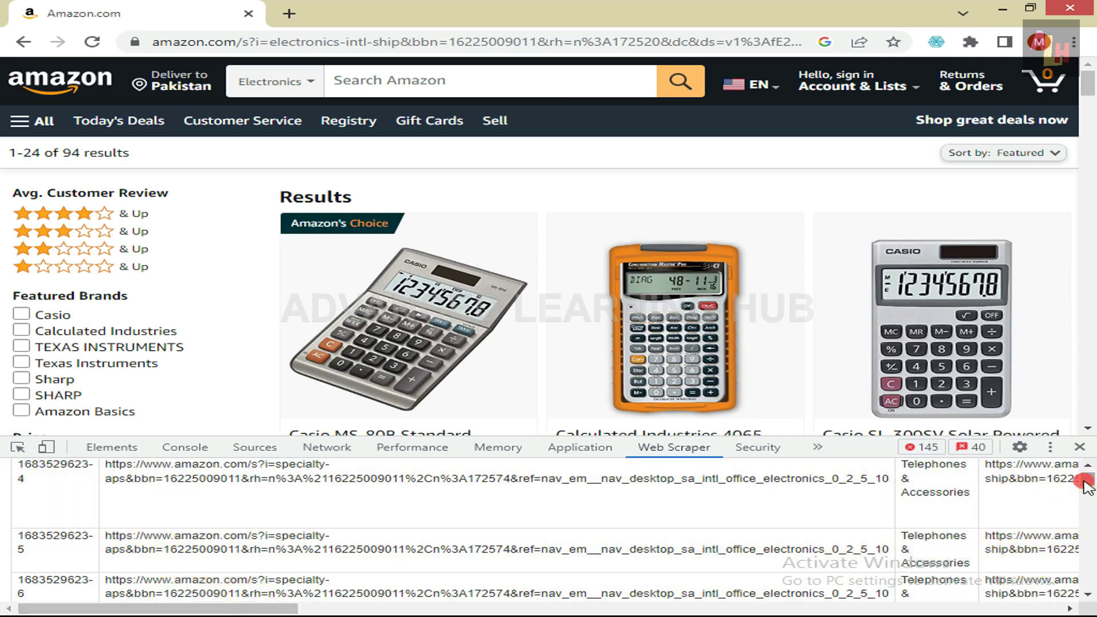
{"action": "left_click_drag", "start_coordinate": [1086, 484], "coordinate": [1092, 594]}
{"action": "scroll", "coordinate": [1089, 566], "scroll_direction": "up", "scroll_amount": 2}
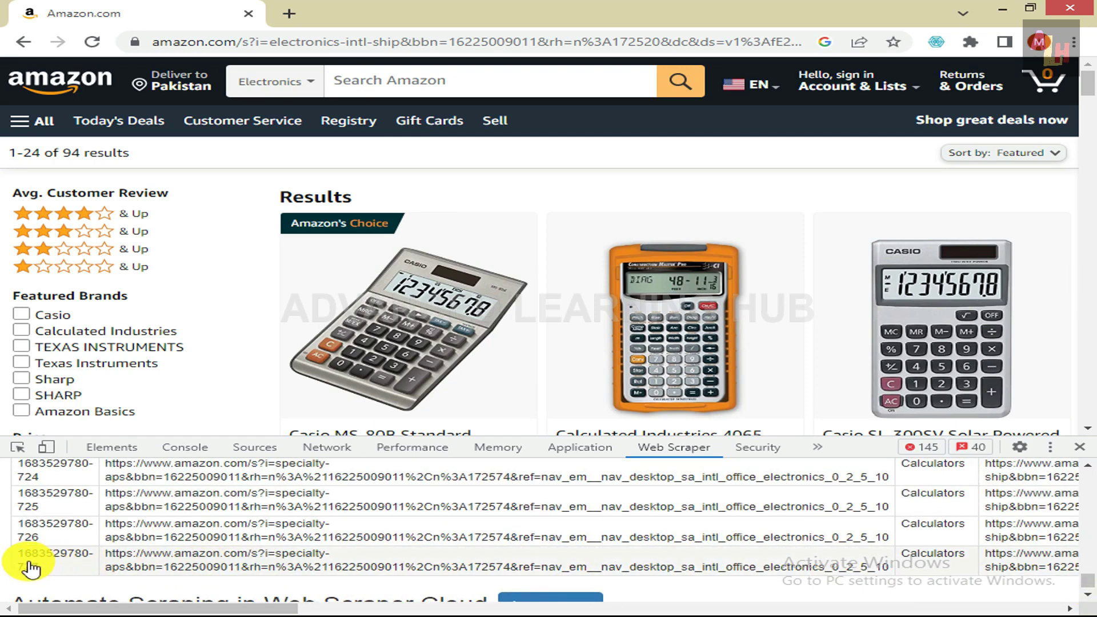
{"action": "scroll", "coordinate": [234, 486], "scroll_direction": "up", "scroll_amount": 15}
- Export the amazon-ecommerce sitemap's scraped data as an XLSX file and open the downloaded workbook in Excel
{"action": "left_click", "coordinate": [233, 468]}
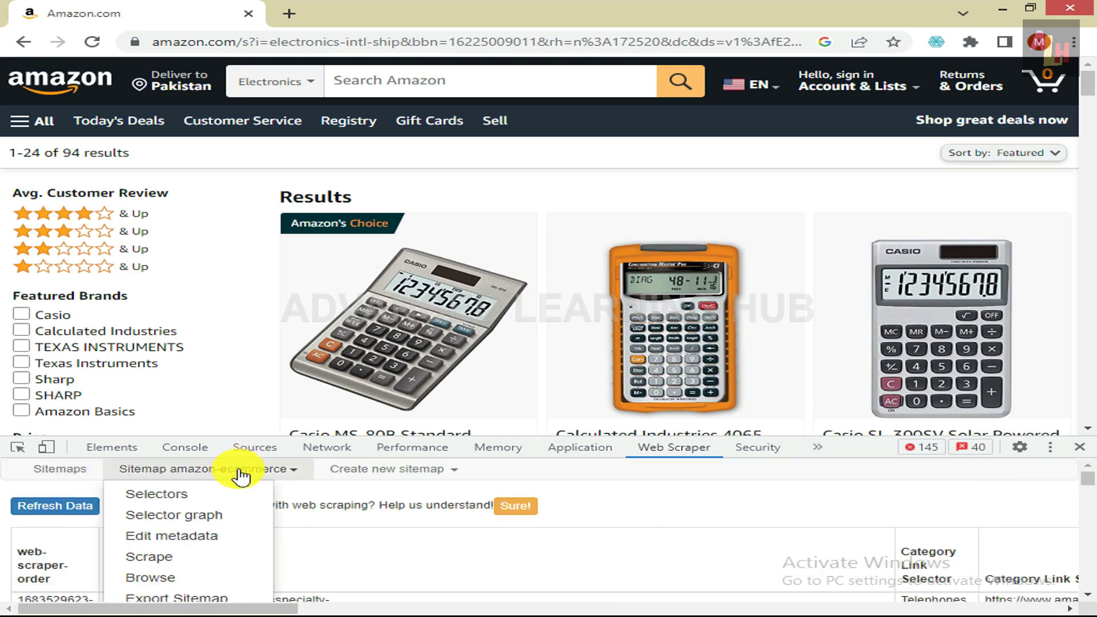
{"action": "scroll", "coordinate": [266, 538], "scroll_direction": "down", "scroll_amount": 2}
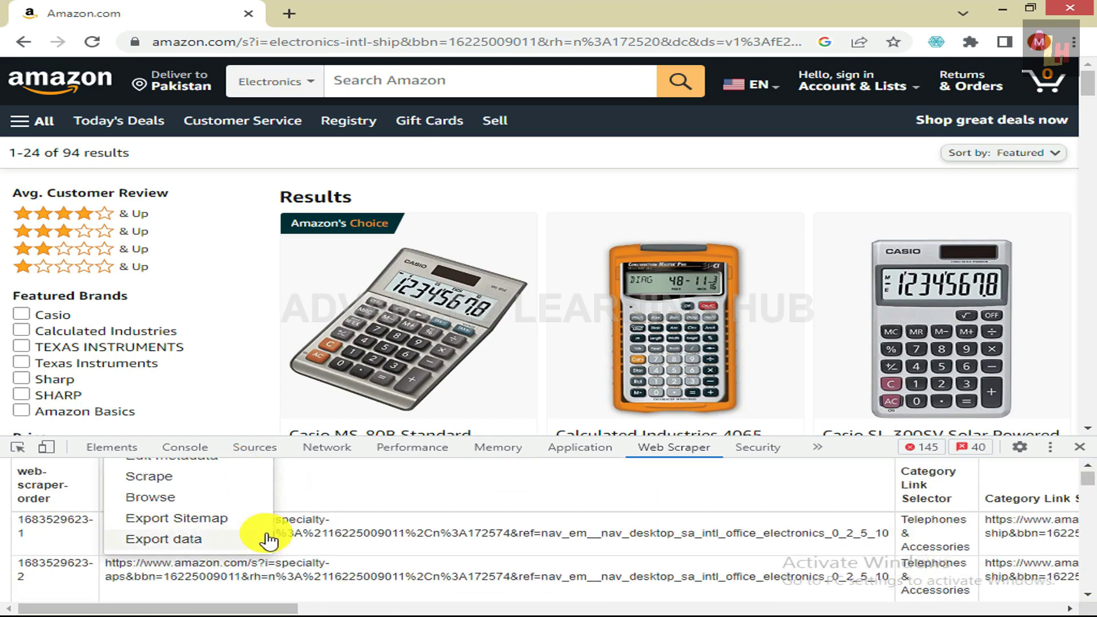
{"action": "left_click", "coordinate": [164, 540]}
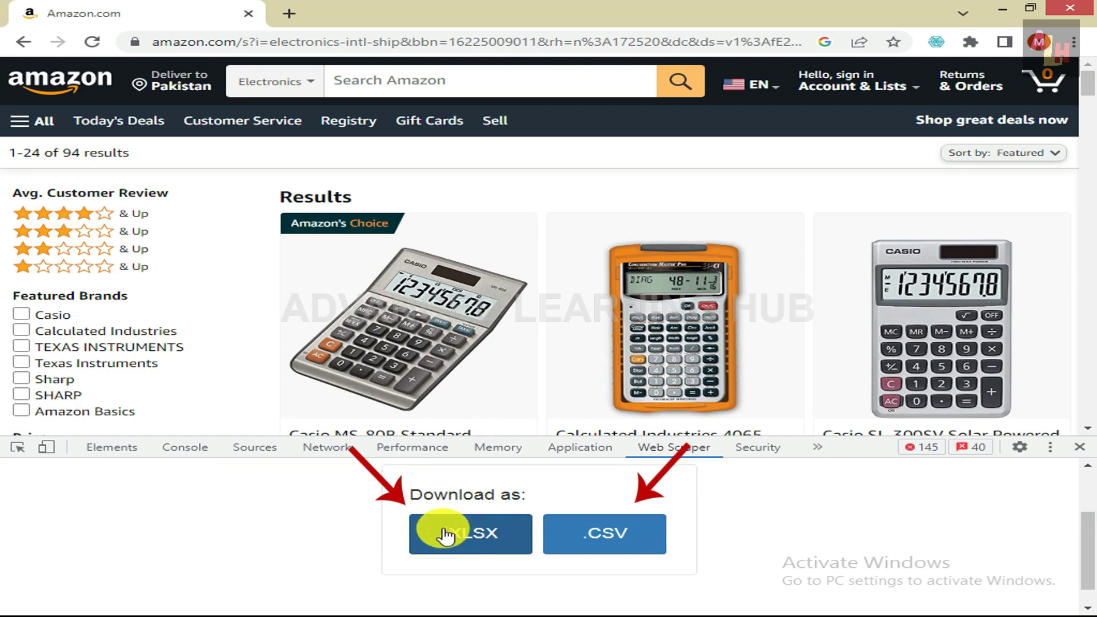
{"action": "left_click", "coordinate": [474, 534]}
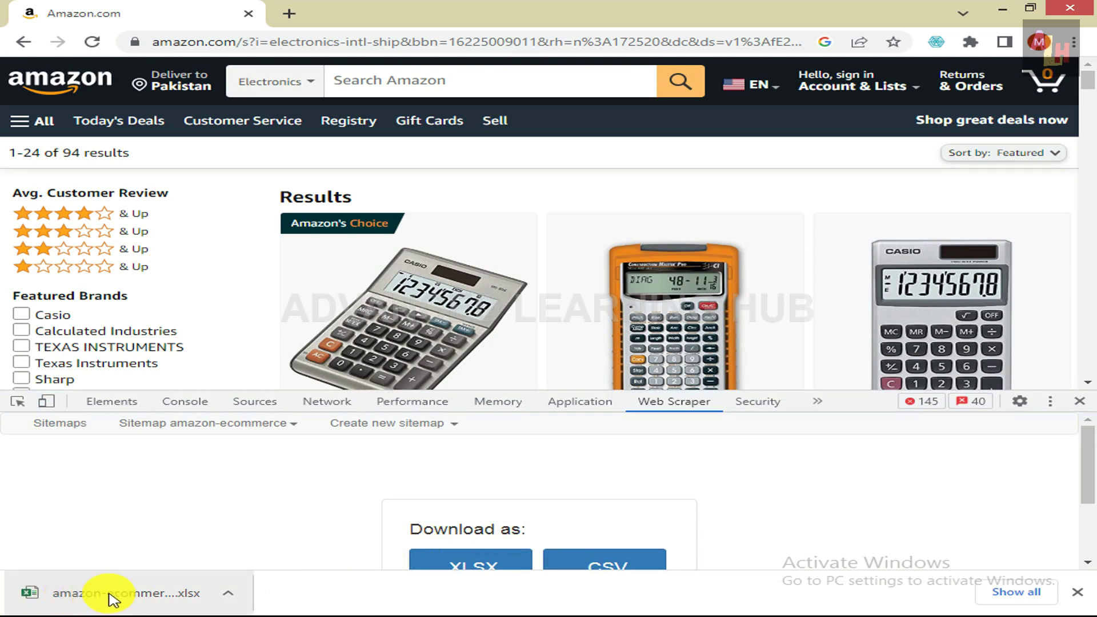
{"action": "left_click", "coordinate": [231, 599]}
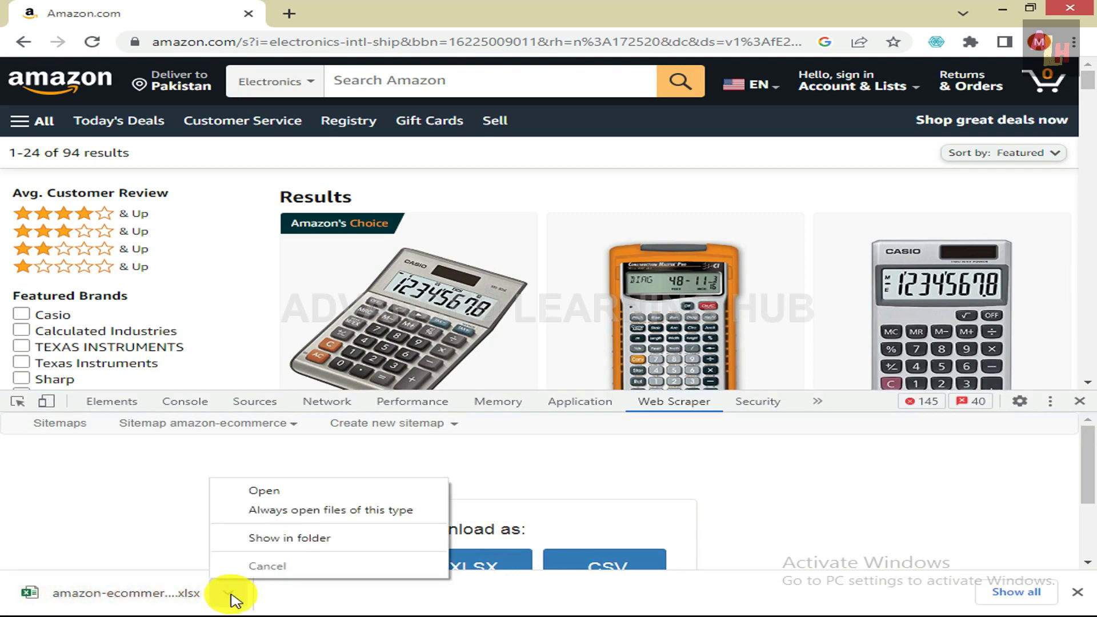
{"action": "left_click", "coordinate": [268, 493]}
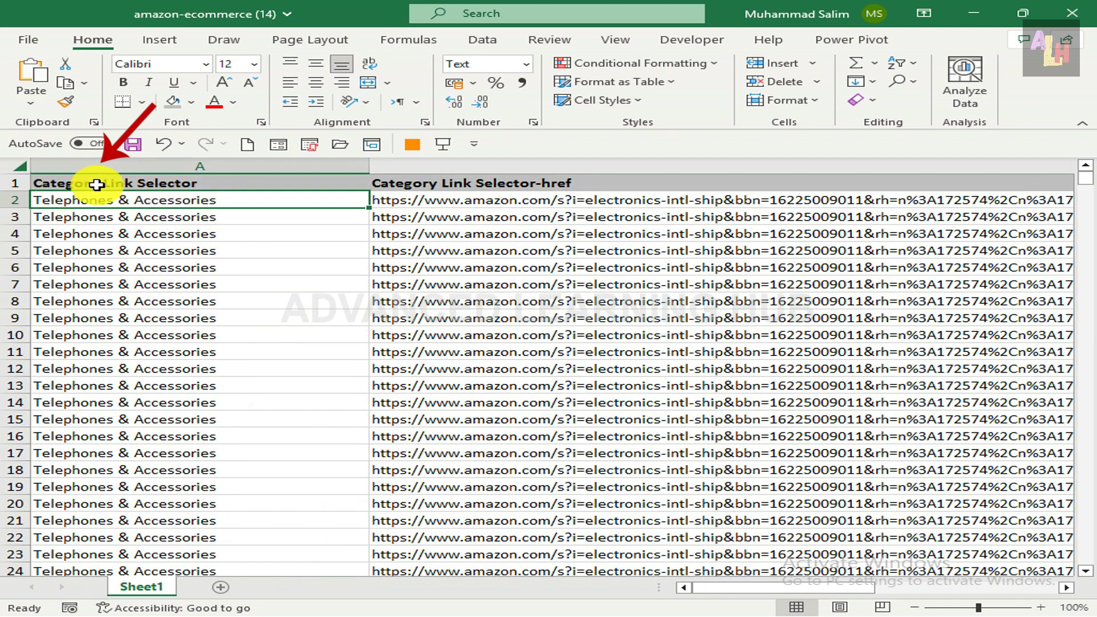
- Delete the Category Link Selector-href and Sub-category Link Selector-href columns, and narrow the Model column
{"action": "key", "text": "Up"}
{"action": "key", "text": "Right"}
{"action": "key", "text": "Right"}
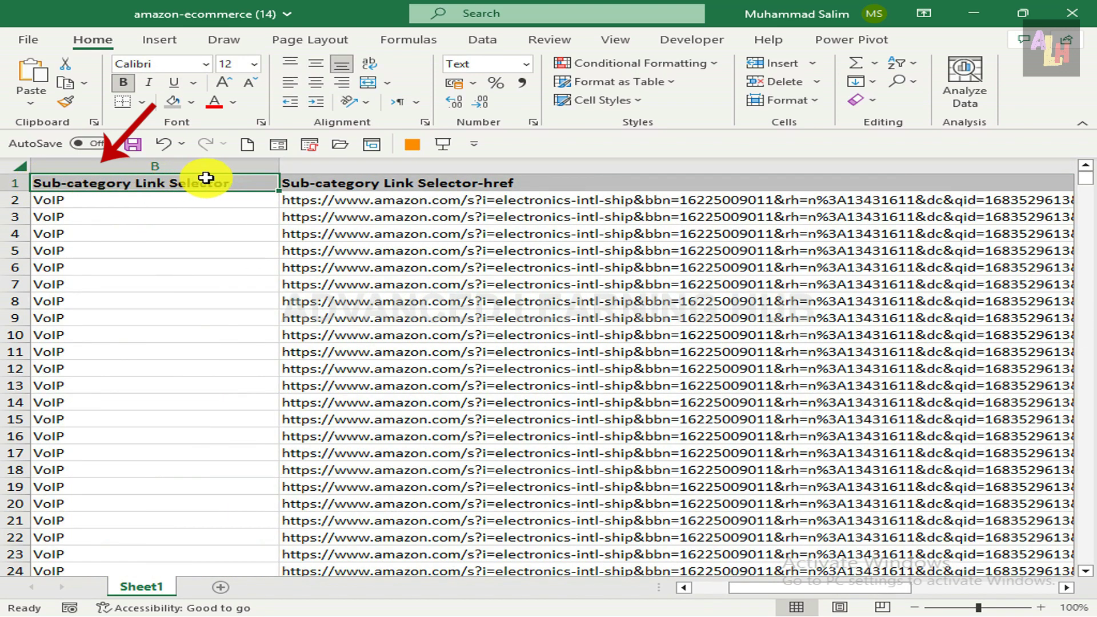
{"action": "key", "text": "Right"}
{"action": "key", "text": "Right"}
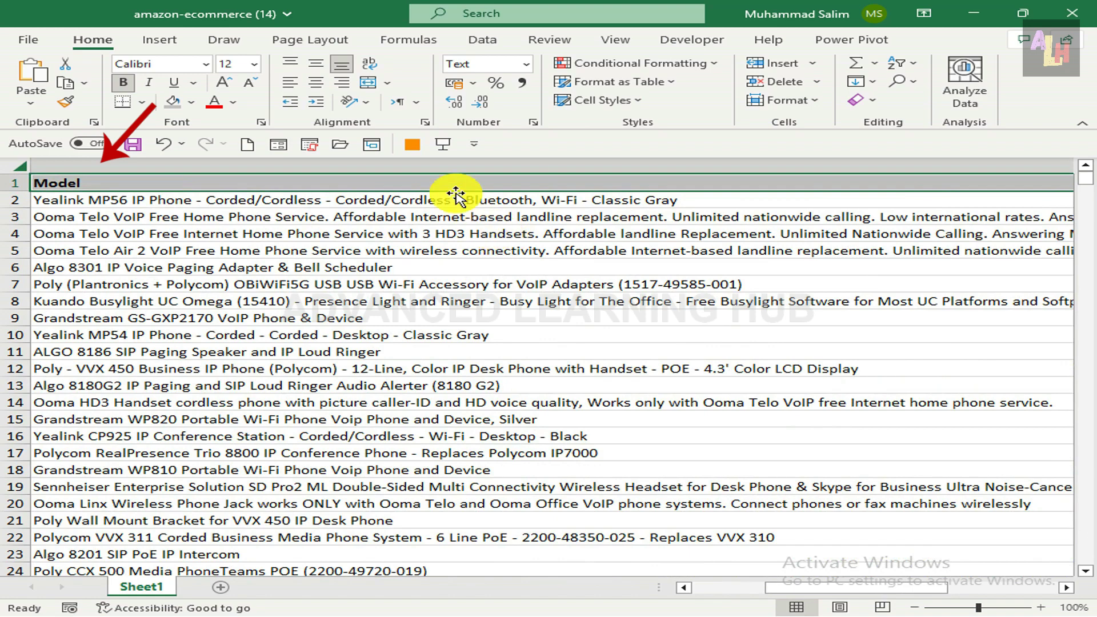
{"action": "key", "text": "ctrl+z"}
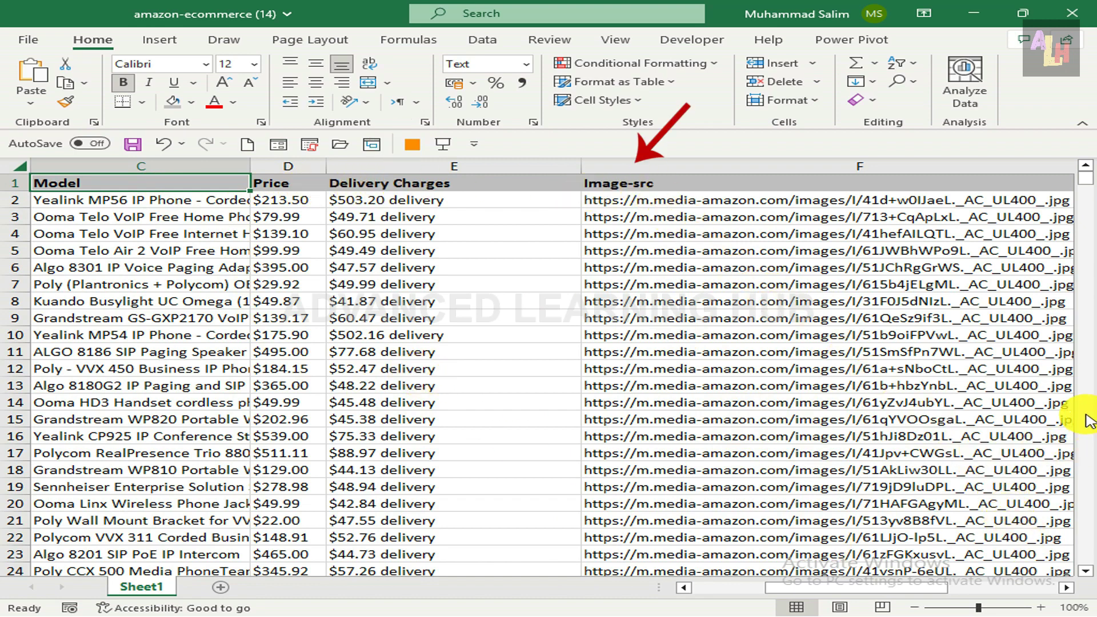
- Look down through the exported product rows, examining the Model, Price, Delivery Charges and Image-src columns
{"action": "scroll", "coordinate": [1087, 422], "scroll_direction": "down", "scroll_amount": 20}
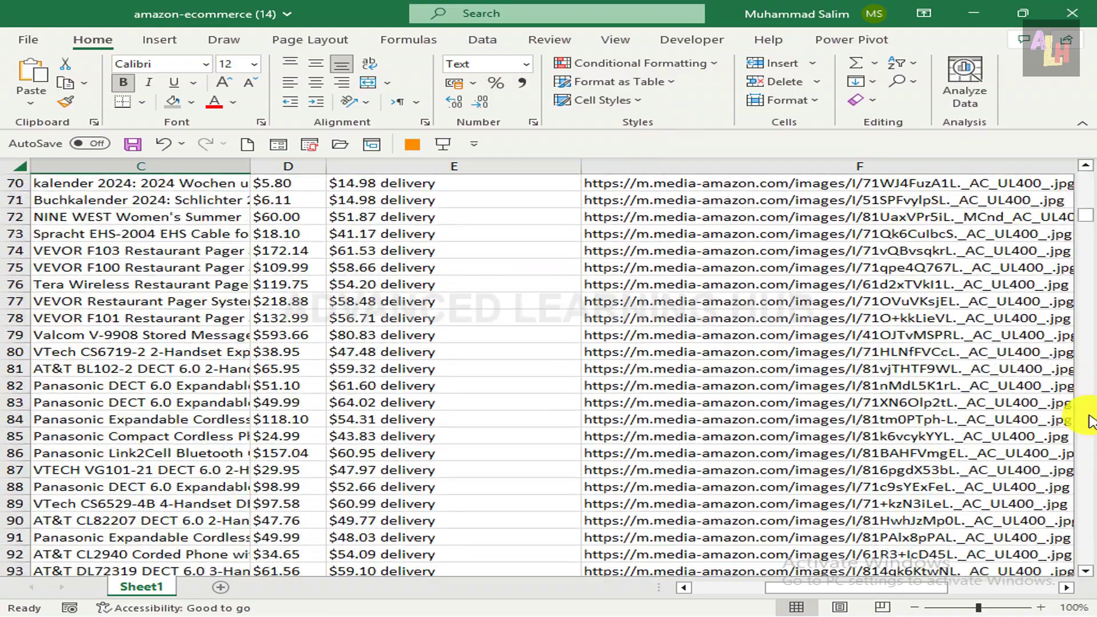
{"action": "scroll", "coordinate": [1087, 443], "scroll_direction": "down", "scroll_amount": 3}
{"action": "scroll", "coordinate": [1093, 451], "scroll_direction": "down", "scroll_amount": 15}
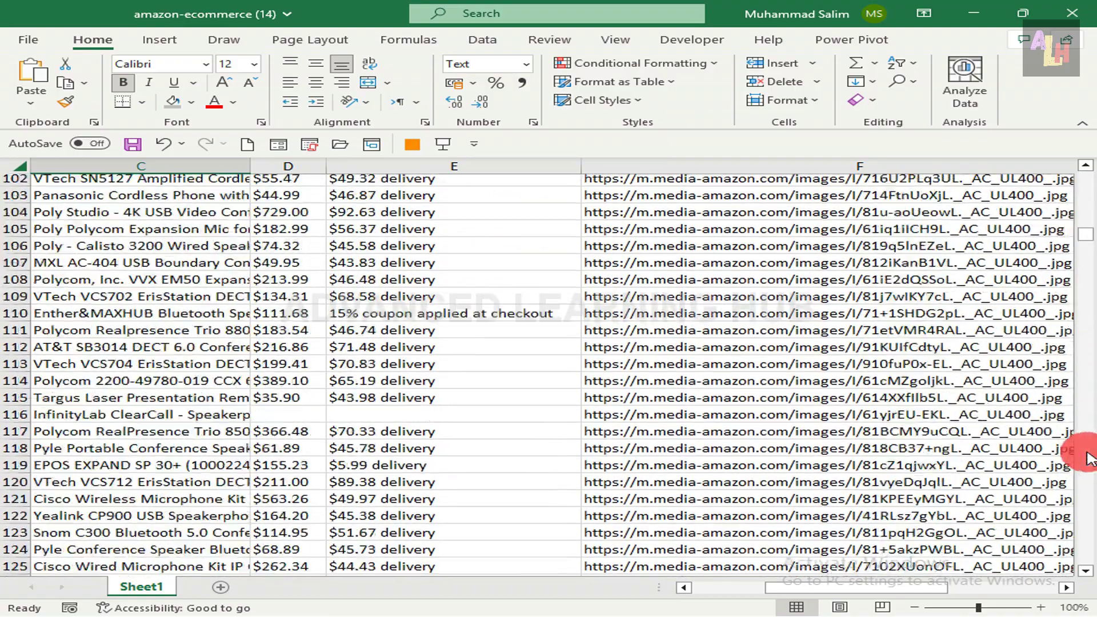
{"action": "key", "text": "Page_Down"}
{"action": "key", "text": "Page_Down"}
{"action": "key", "text": "Page_Down"}
{"action": "key", "text": "Page_Down"}
{"action": "key", "text": "Page_Down"}
{"action": "key", "text": "Page_Down"}
{"action": "key", "text": "Page_Down"}
{"action": "key", "text": "Page_Down"}
{"action": "key", "text": "Page_Down"}
{"action": "key", "text": "Page_Down"}
{"action": "key", "text": "Page_Down"}
{"action": "key", "text": "Page_Down"}
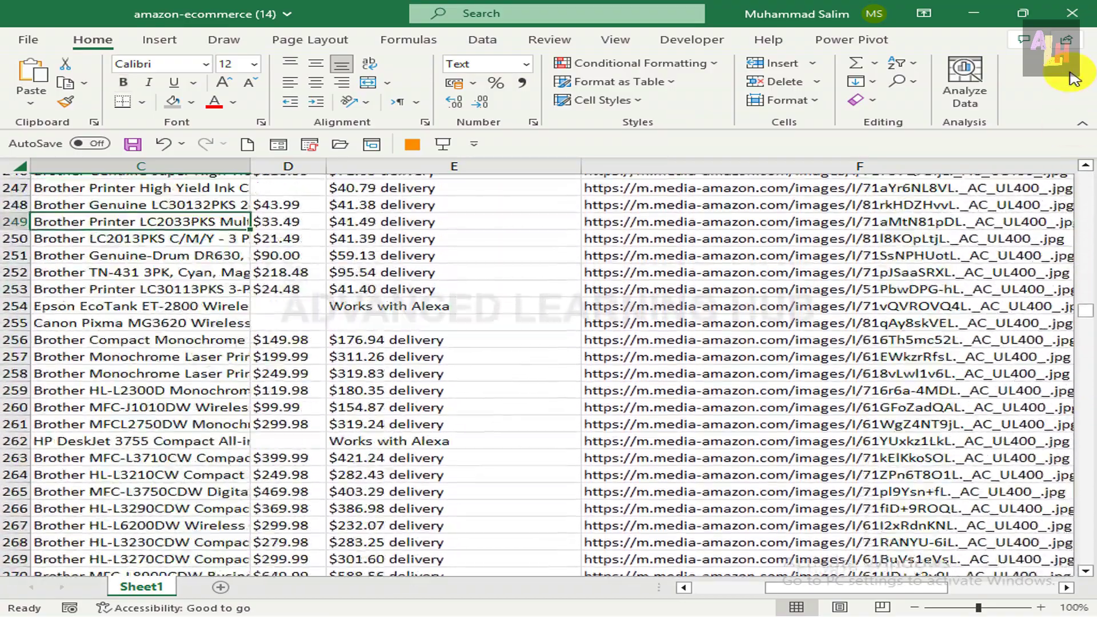
{"action": "key", "text": "Page_Down"}
{"action": "key", "text": "Page_Down"}
{"action": "key", "text": "Page_Down"}
{"action": "key", "text": "Page_Down"}
{"action": "key", "text": "Page_Down"}
{"action": "key", "text": "Page_Down"}
{"action": "key", "text": "Page_Down"}
{"action": "key", "text": "Page_Down"}
{"action": "key", "text": "Page_Down"}
{"action": "key", "text": "Page_Down"}
{"action": "key", "text": "Page_Down"}
{"action": "key", "text": "Page_Down"}
{"action": "key", "text": "Page_Down"}
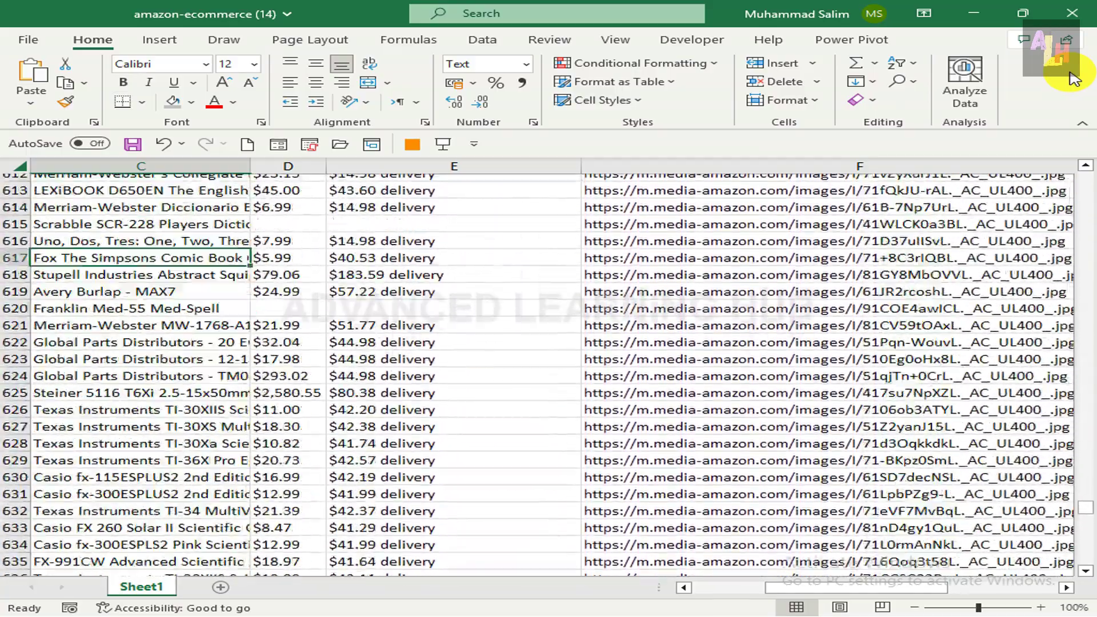